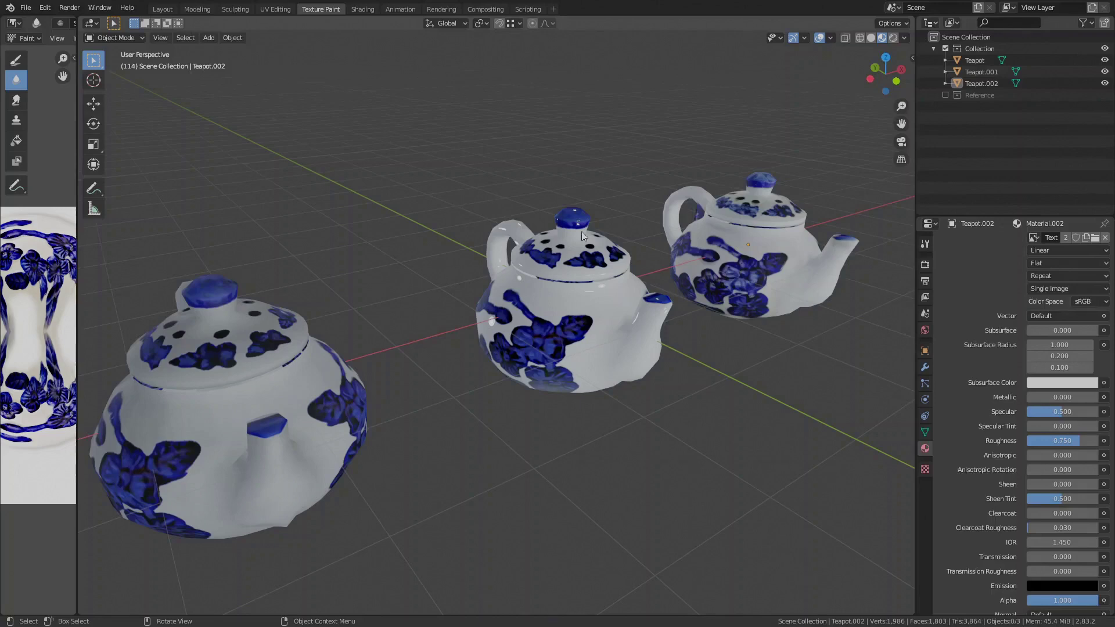
Step: Open the mouse .blend file from the File menu, replacing the teapot scene
left_click(26, 7)
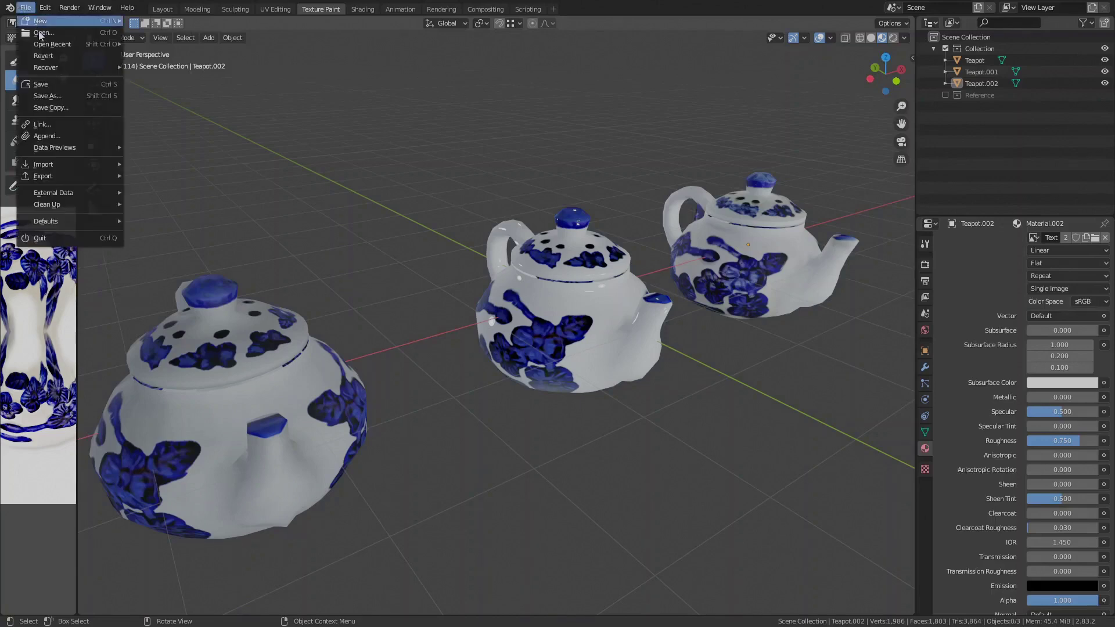
left_click(44, 33)
Step: Load the mouse file, snap the 3D cursor to Body, and add an armature there
left_click(743, 355)
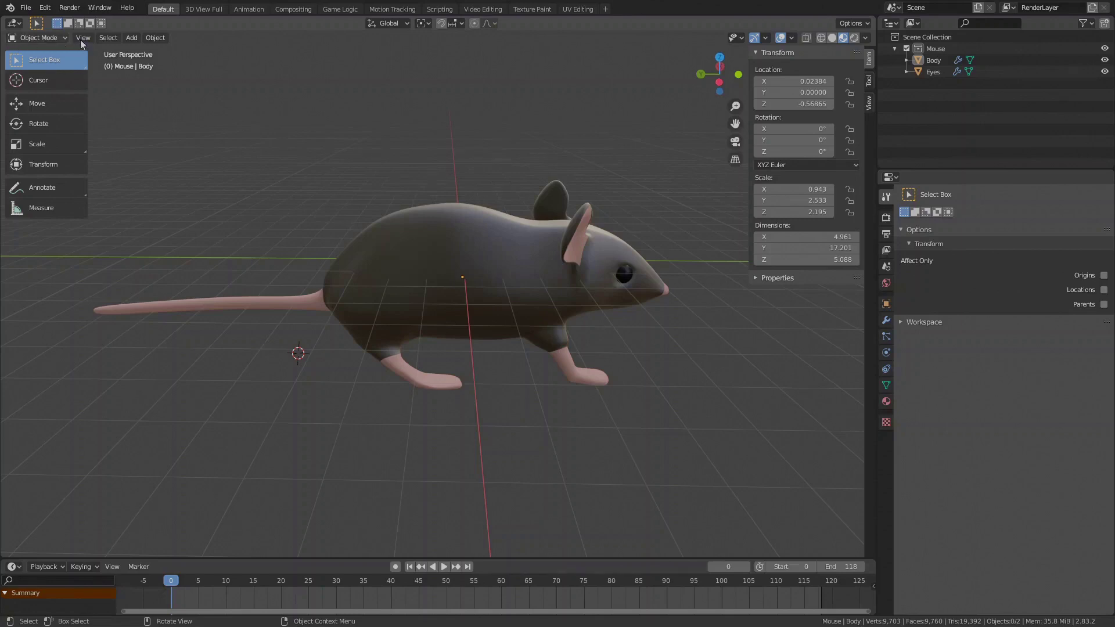
left_click(462, 234)
key("shift+a")
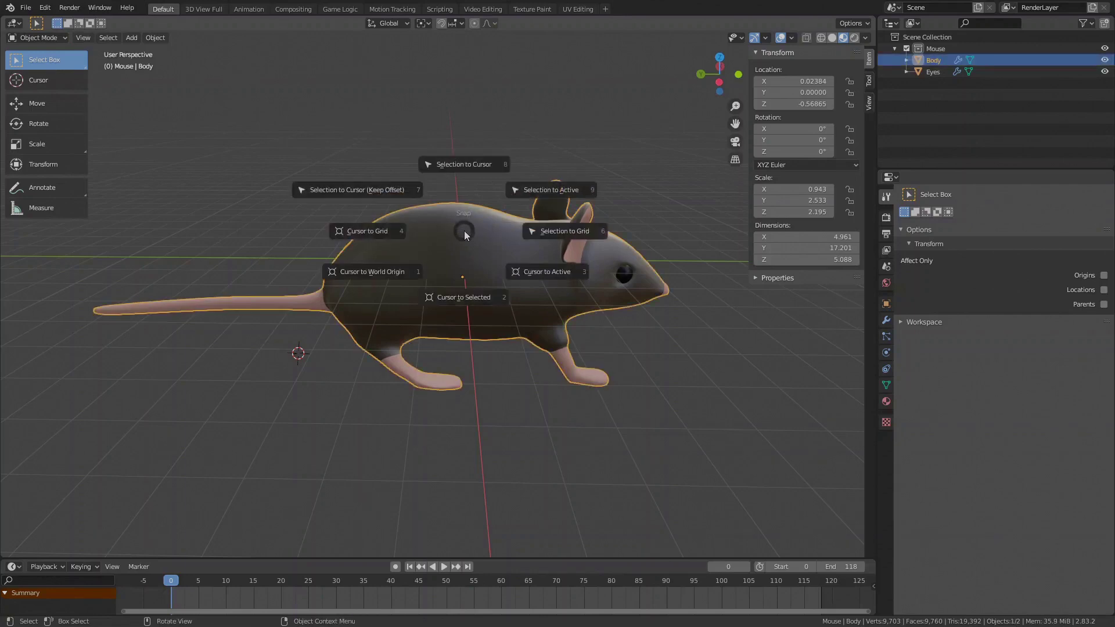
left_click(535, 270)
left_click(485, 360)
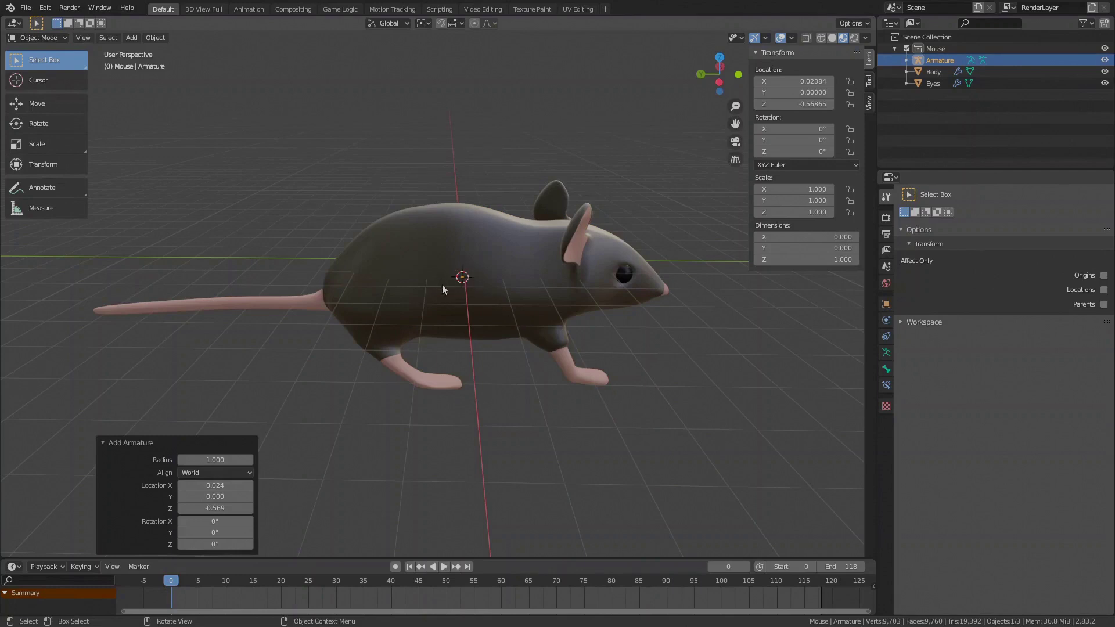
Step: Enable In Front in the armature's Viewport Display settings
left_click(924, 131)
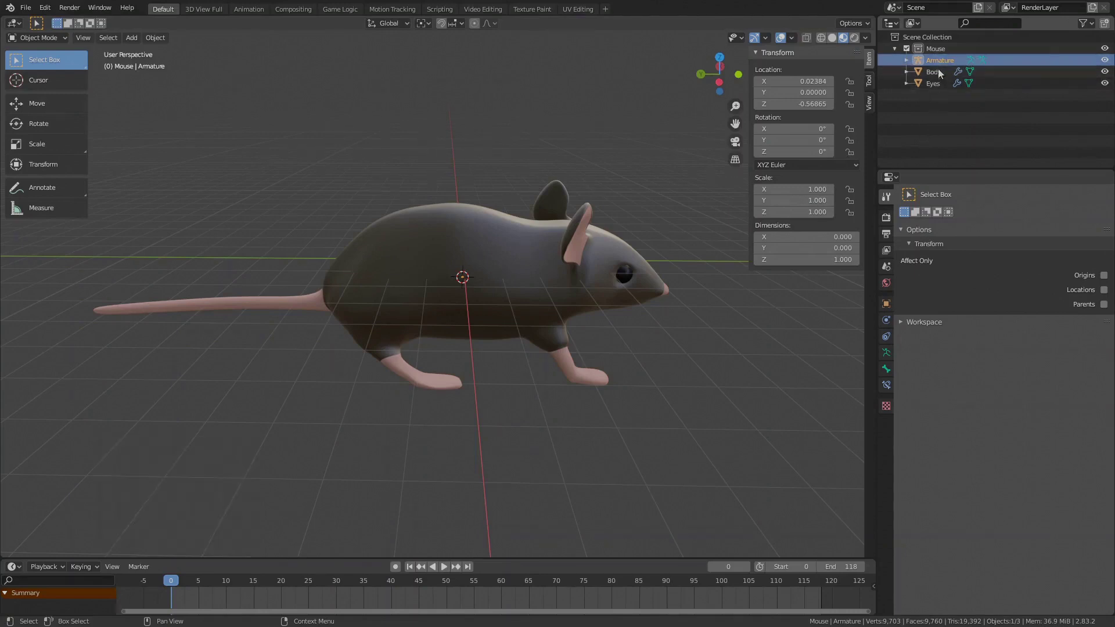
left_click(886, 352)
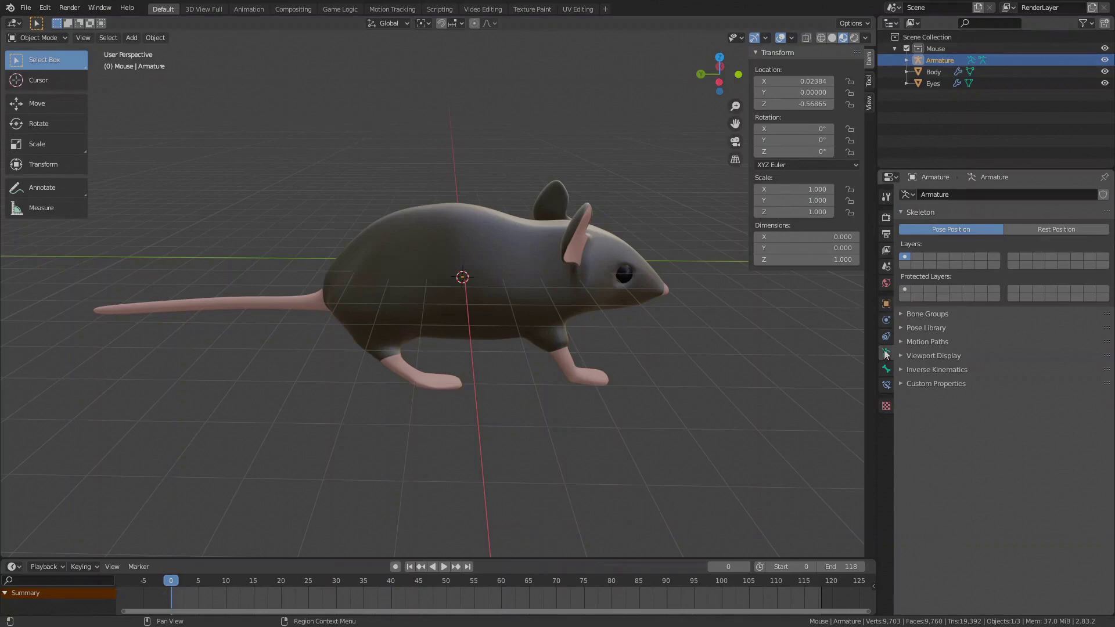
left_click(932, 356)
left_click(1092, 387)
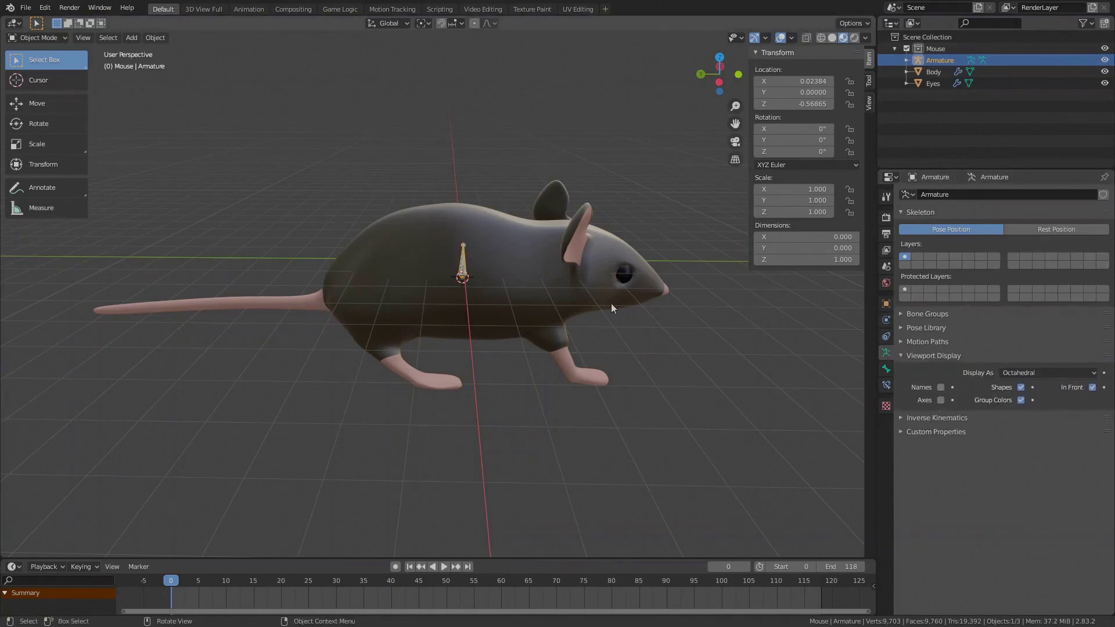
Step: Enter Edit Mode, select the armature's bone and show its Bone properties
left_click(39, 38)
left_click(36, 62)
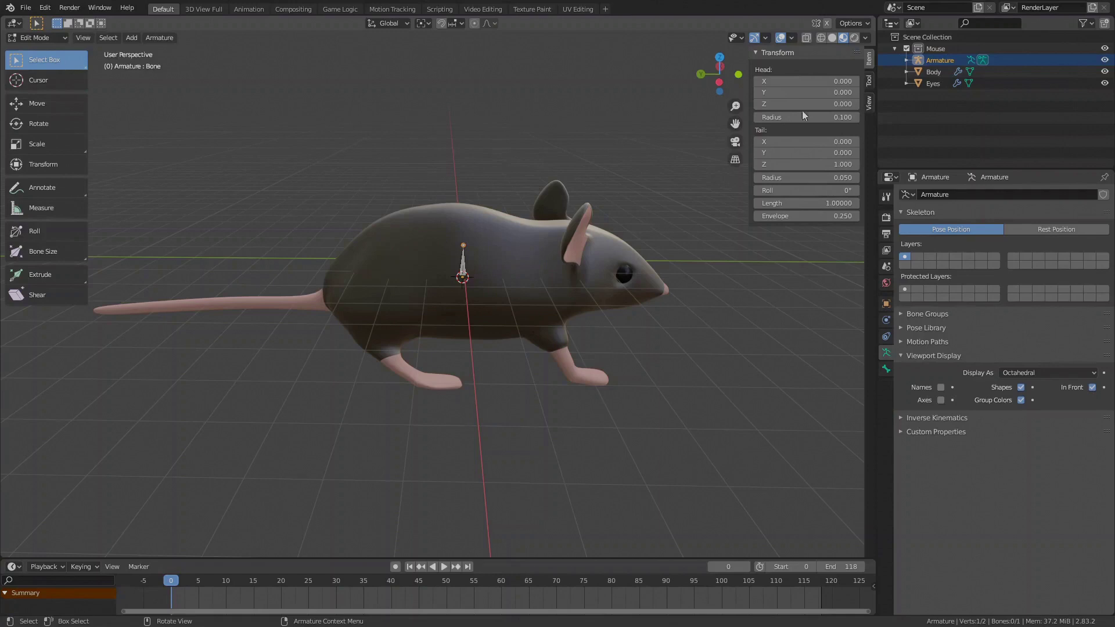
left_click(906, 59)
left_click(917, 71)
left_click(963, 83)
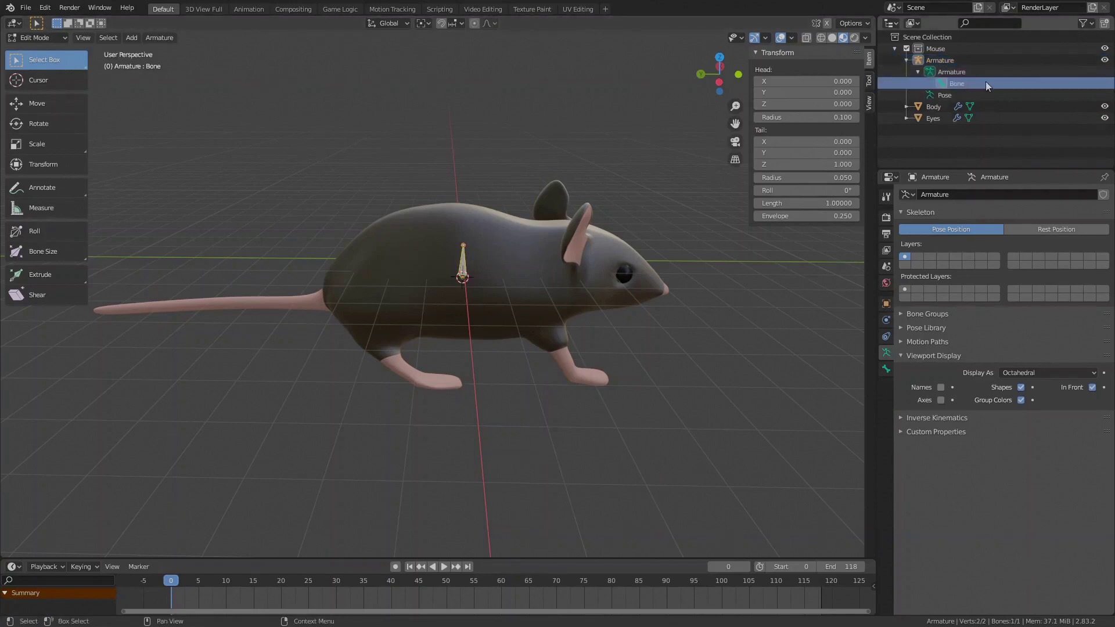
scroll(464, 278, "up", 2)
scroll(476, 267, "up", 2)
left_click(479, 214)
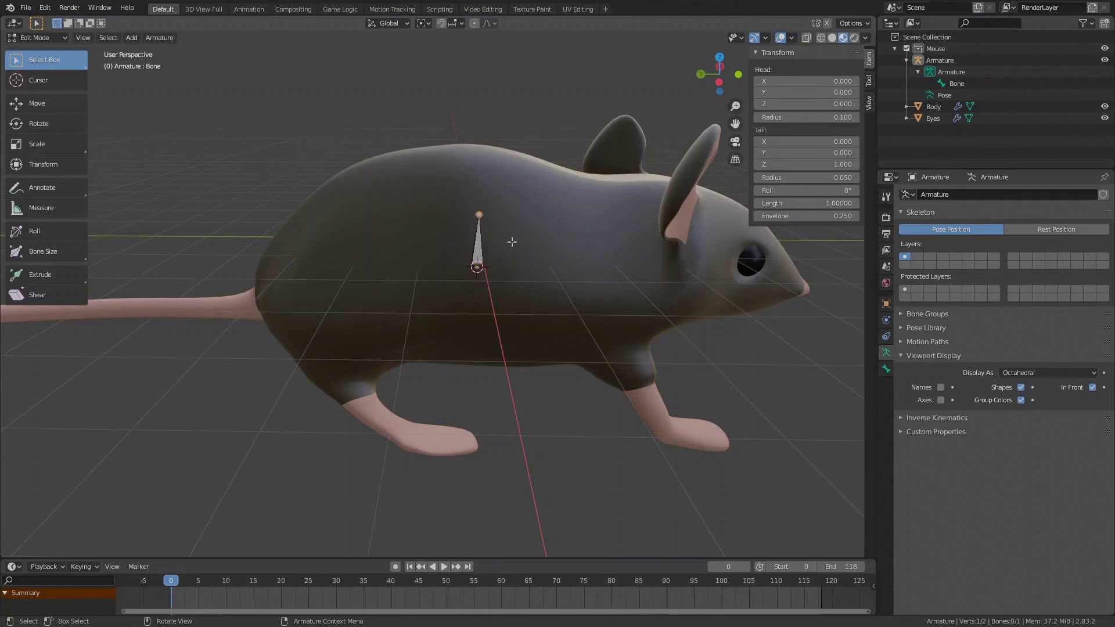
left_click(477, 244)
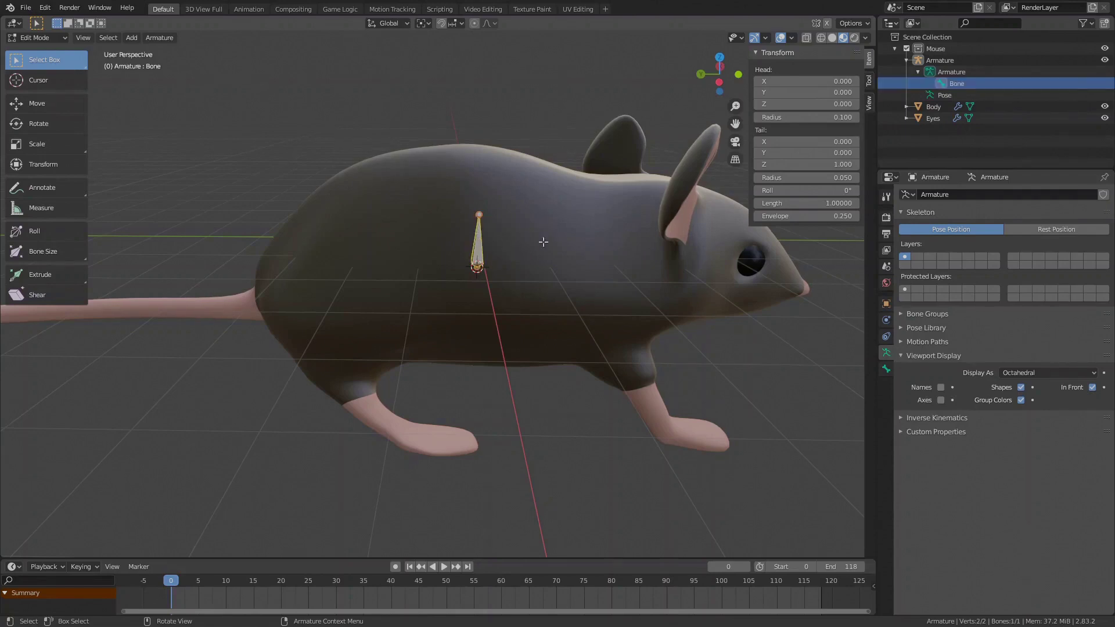
left_click(886, 367)
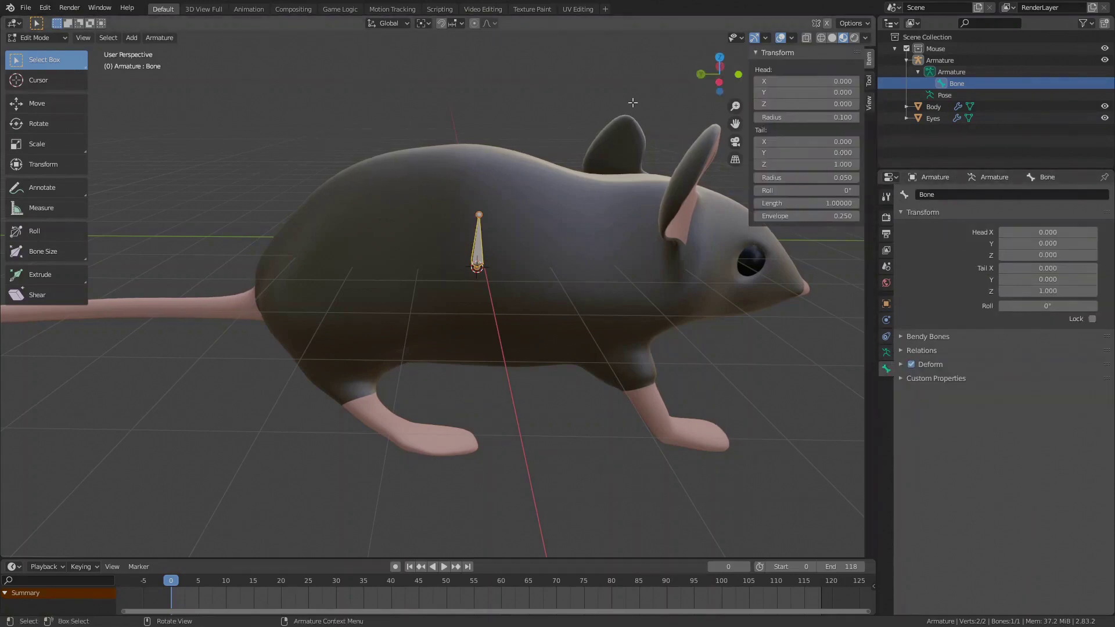
Step: Test grabbing the whole bone, its tip and its base, cancelling each move
key("g")
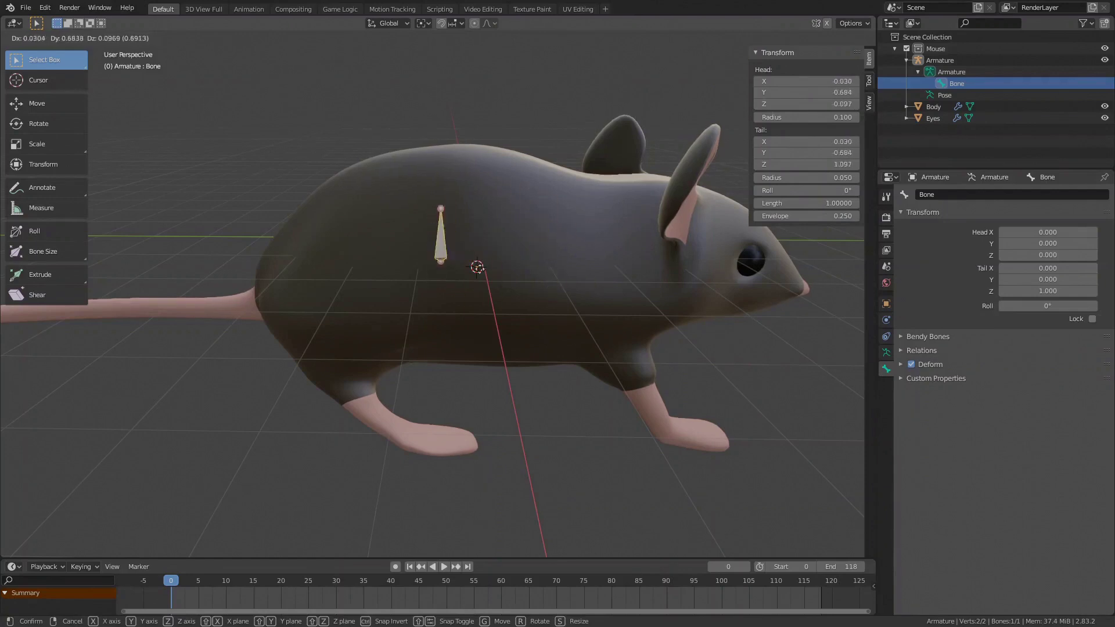
key("Escape")
left_click(479, 215)
key("g")
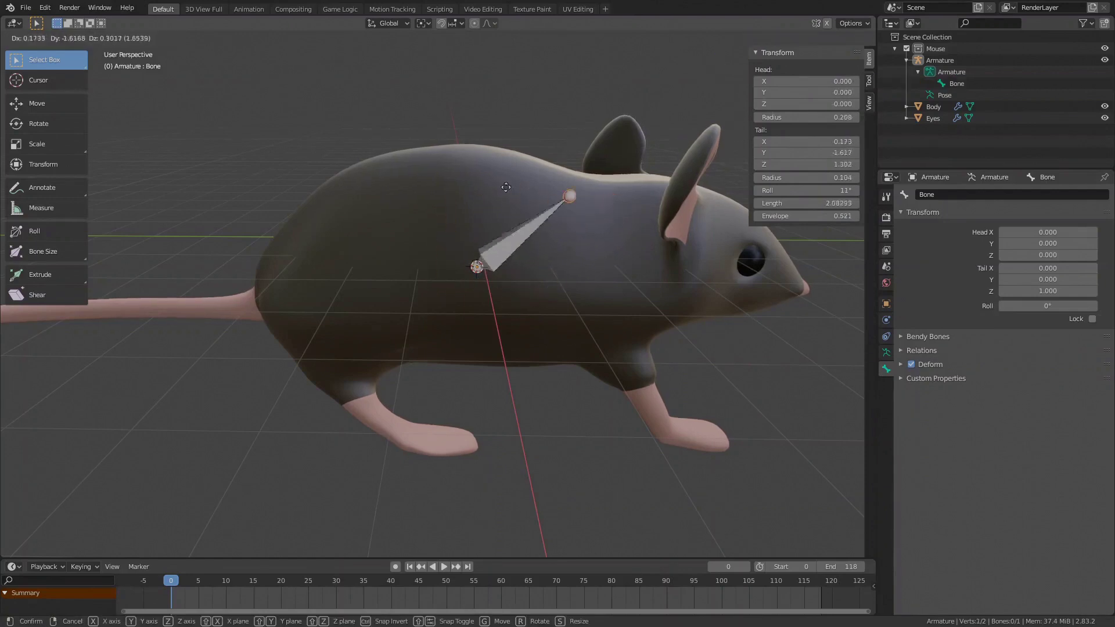
key("Escape")
left_click(476, 267)
key("g")
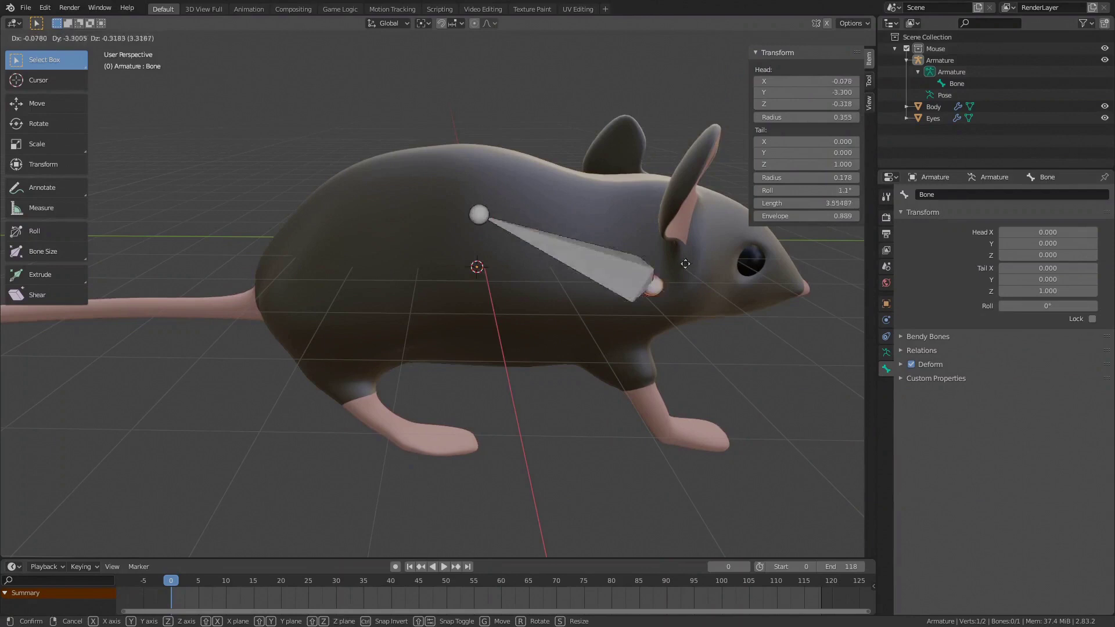
key("Escape")
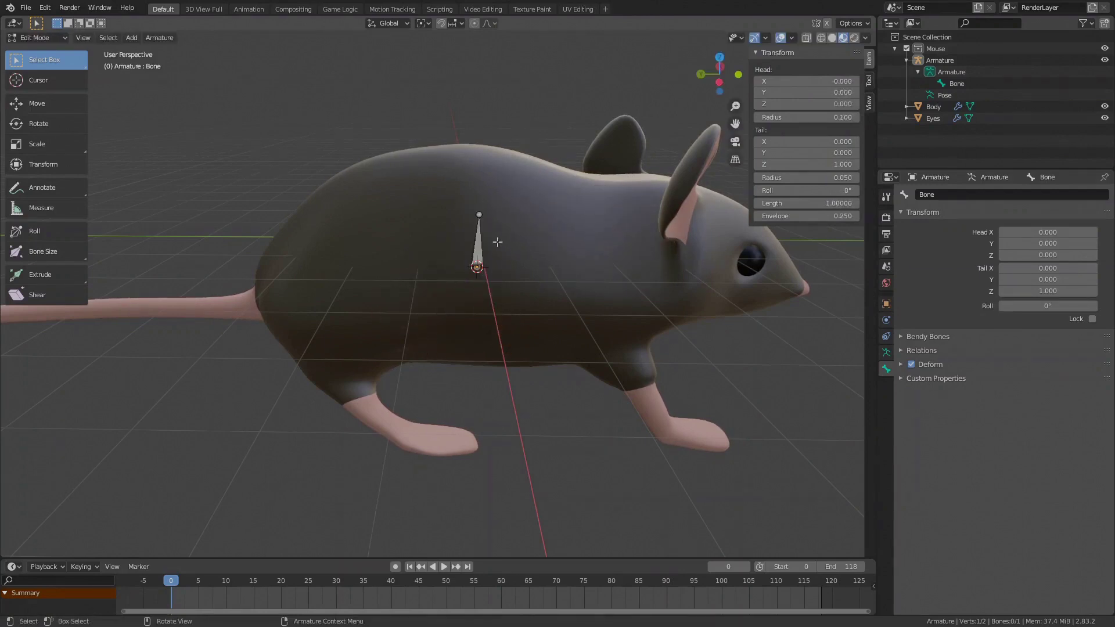
left_click(478, 243)
key("g")
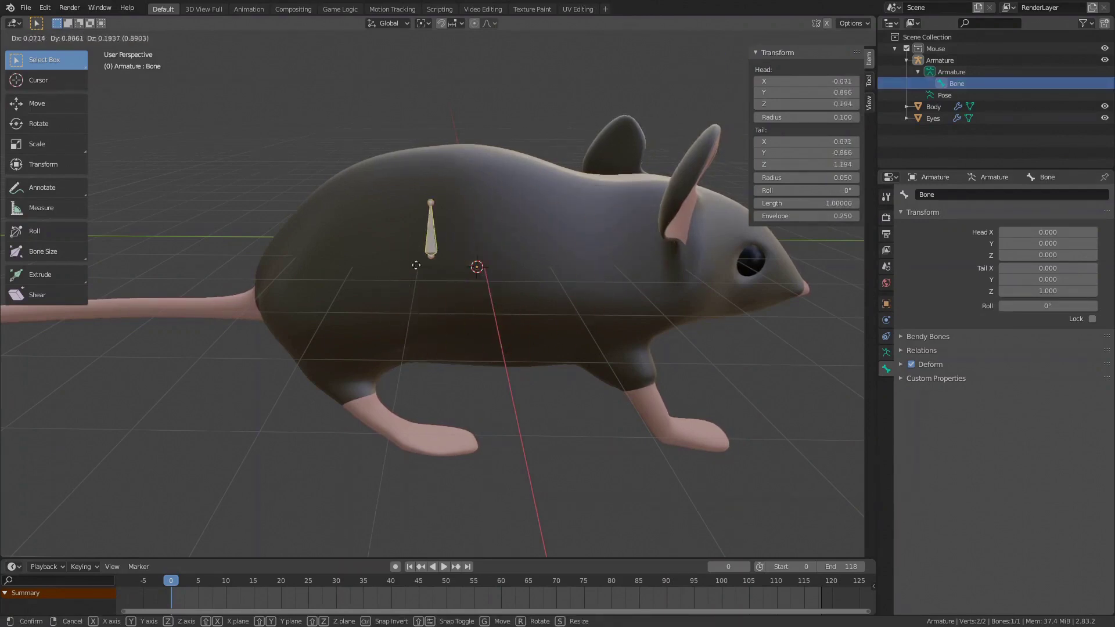
Step: Rename the bone to Root
key("Escape")
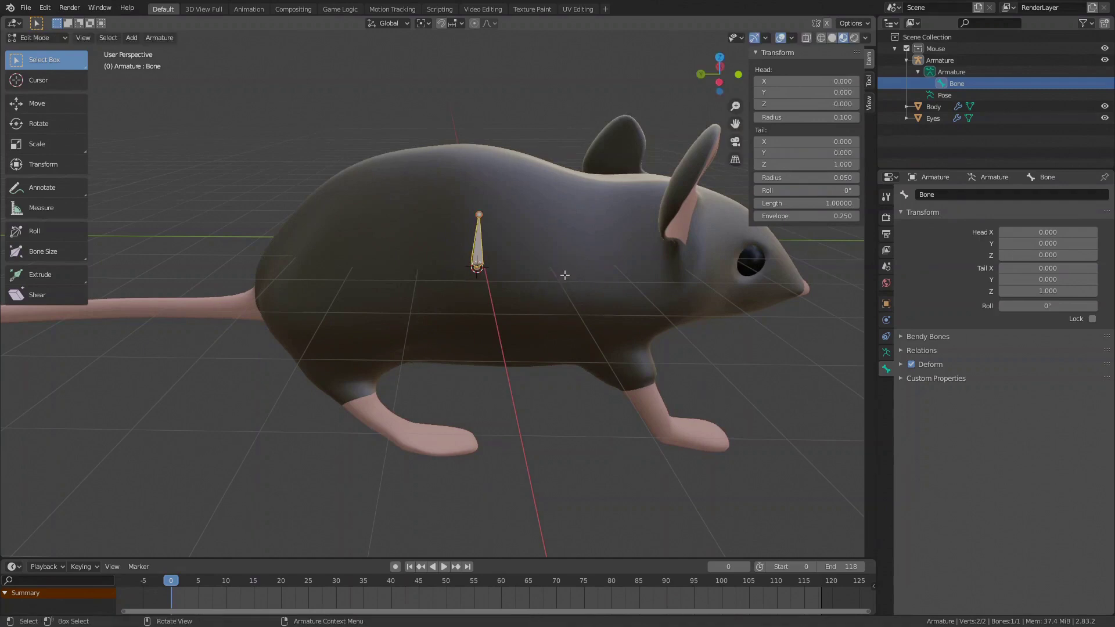
double_click(989, 194)
type("Root")
key("Return")
Step: Rotate Root 90° on X around the 3D cursor, then restore bounding box pivot
left_click(424, 25)
left_click(476, 55)
key("r")
key("x")
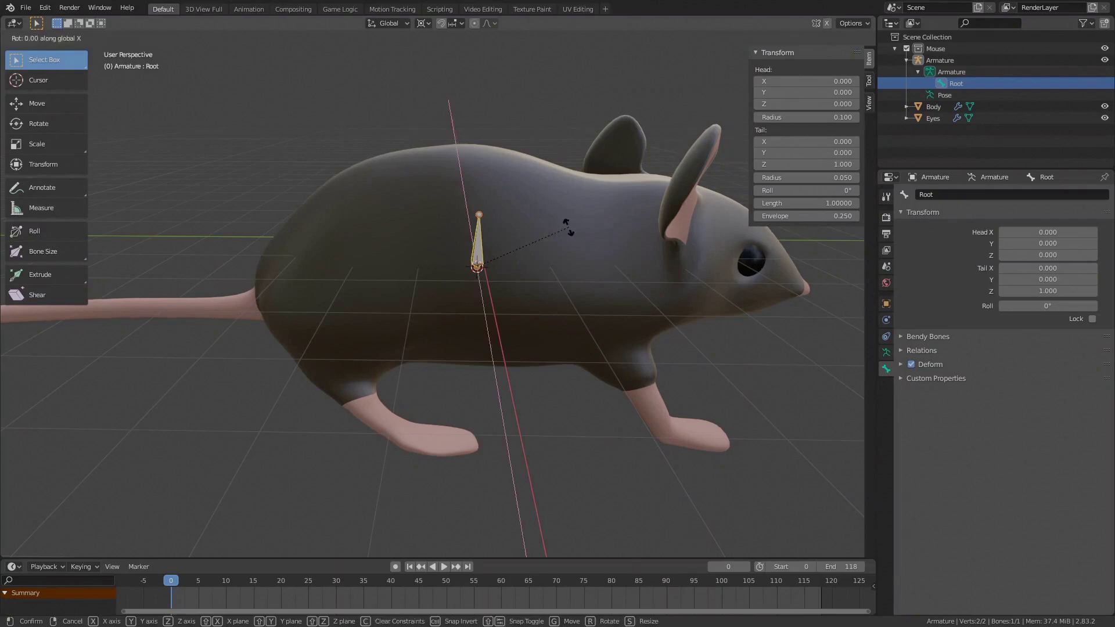
type("90")
key("Return")
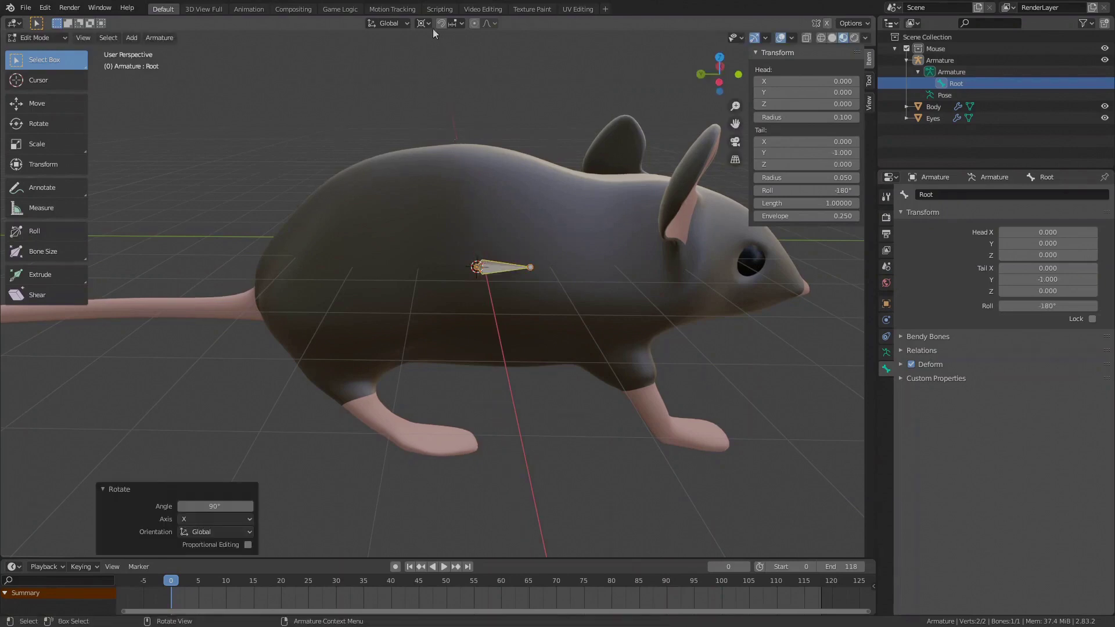
left_click(430, 24)
left_click(454, 36)
Step: In right side view, move Root straight down beneath the mouse's feet
key("KP_3")
key("g")
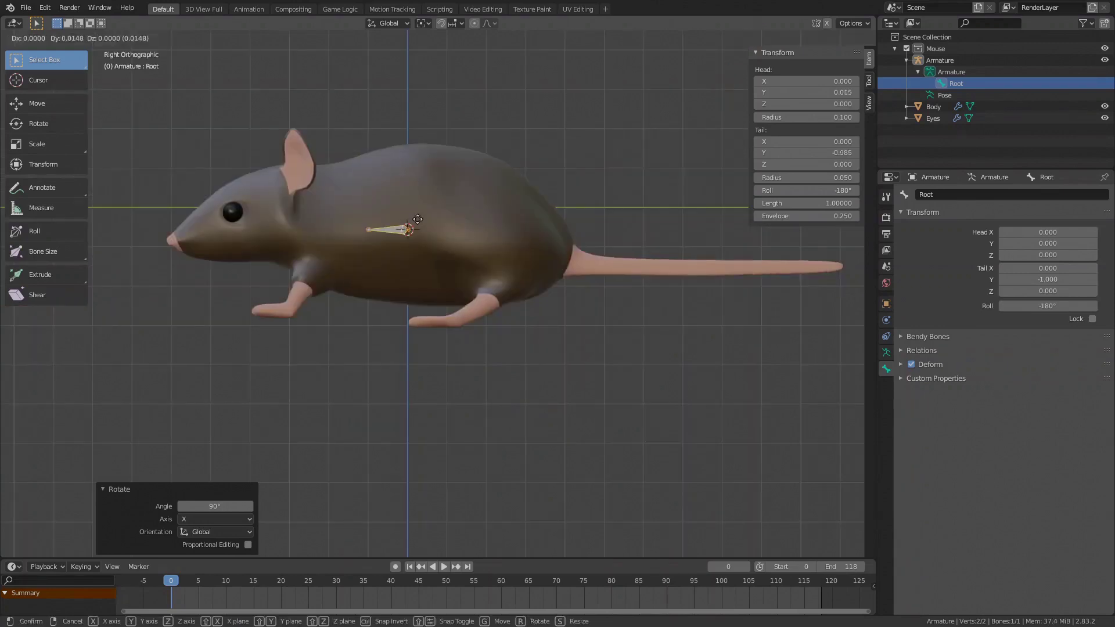
key("z")
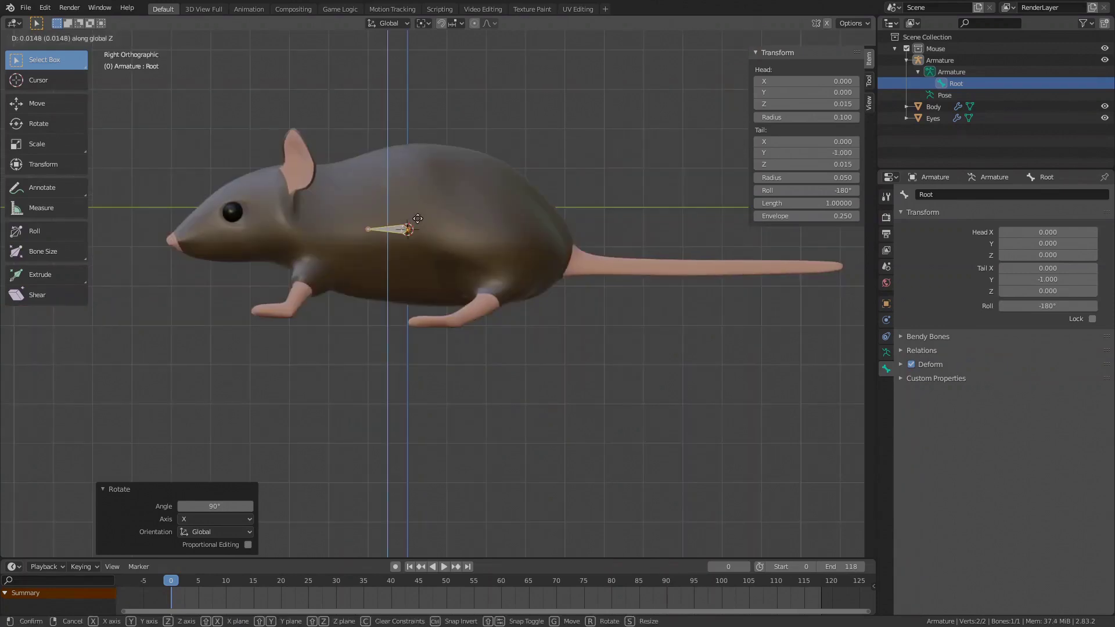
left_click(402, 312)
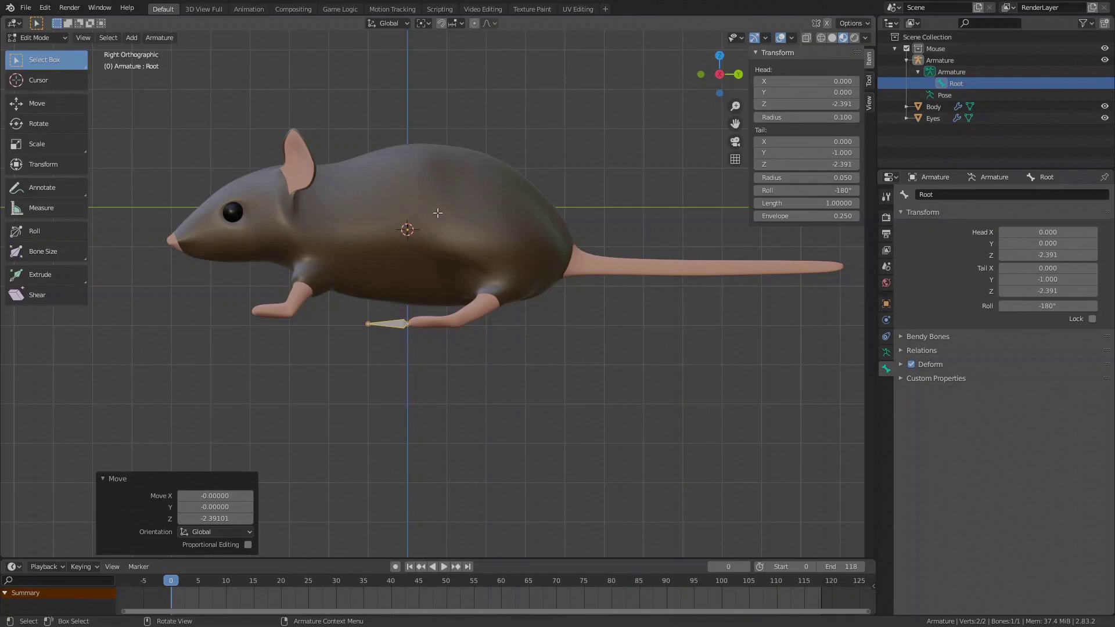
Step: Add a new bone spanning from the tail base forward to the body's middle
key("shift+a")
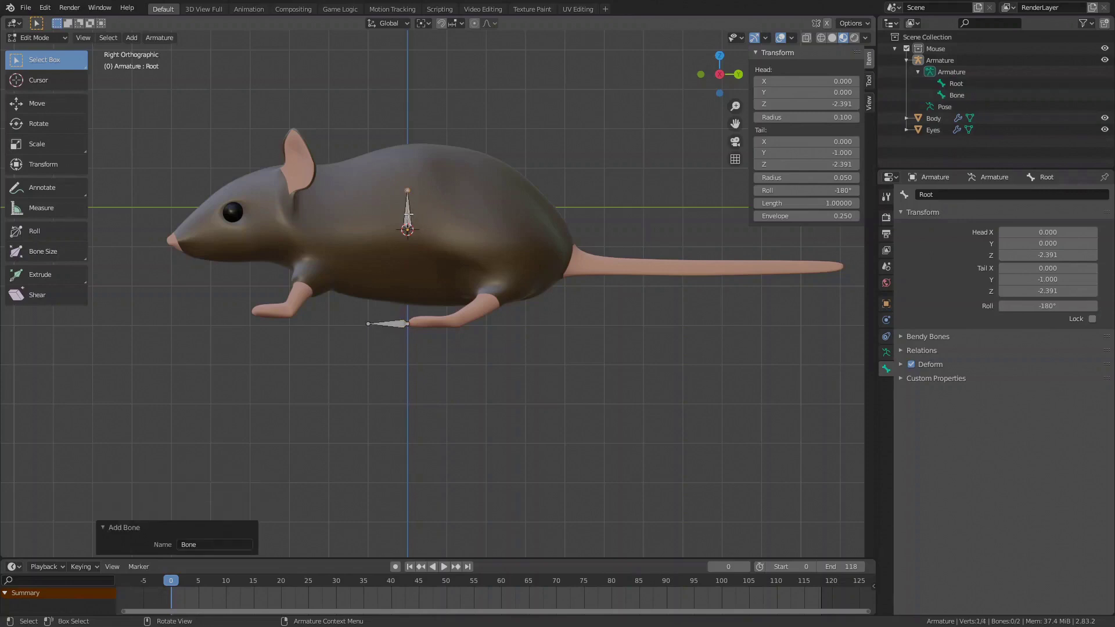
left_click(407, 216)
key("g")
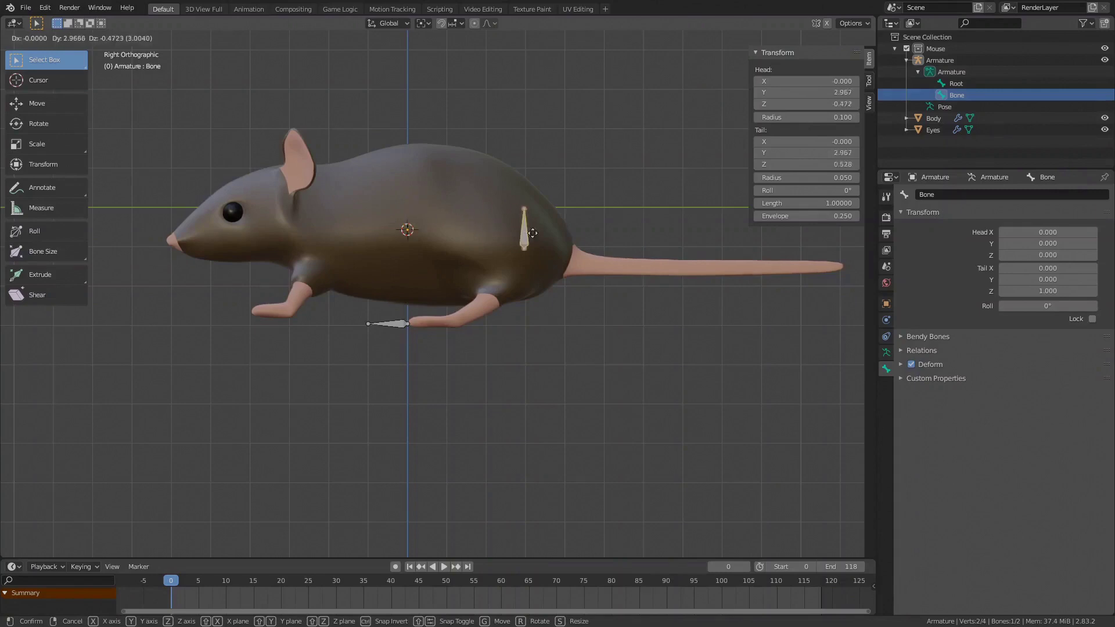
left_click(526, 223)
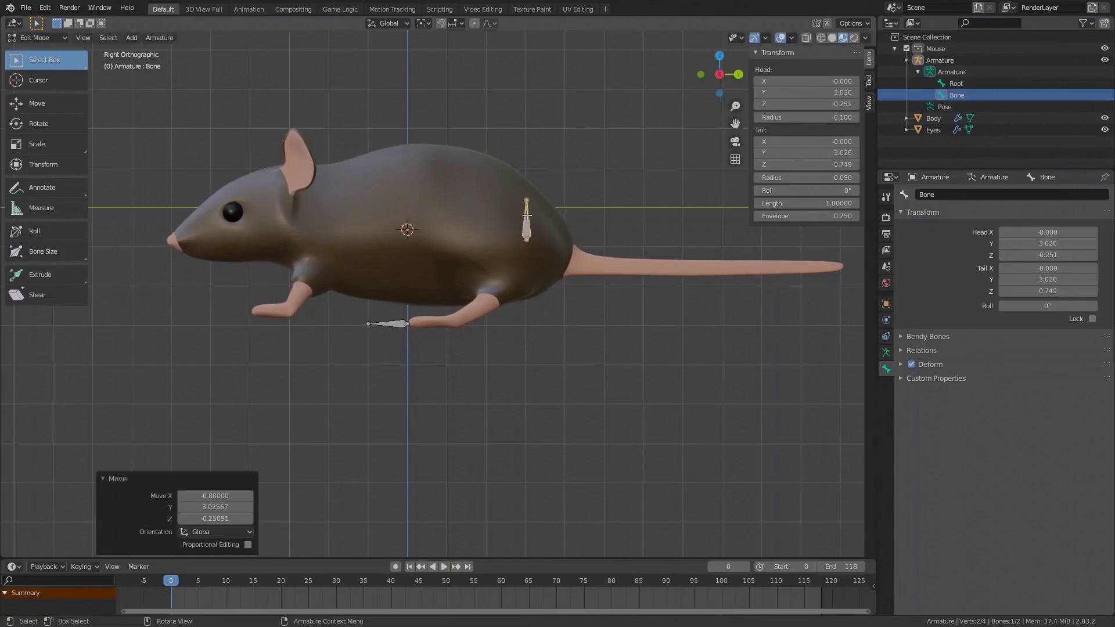
left_click(526, 199)
key("g")
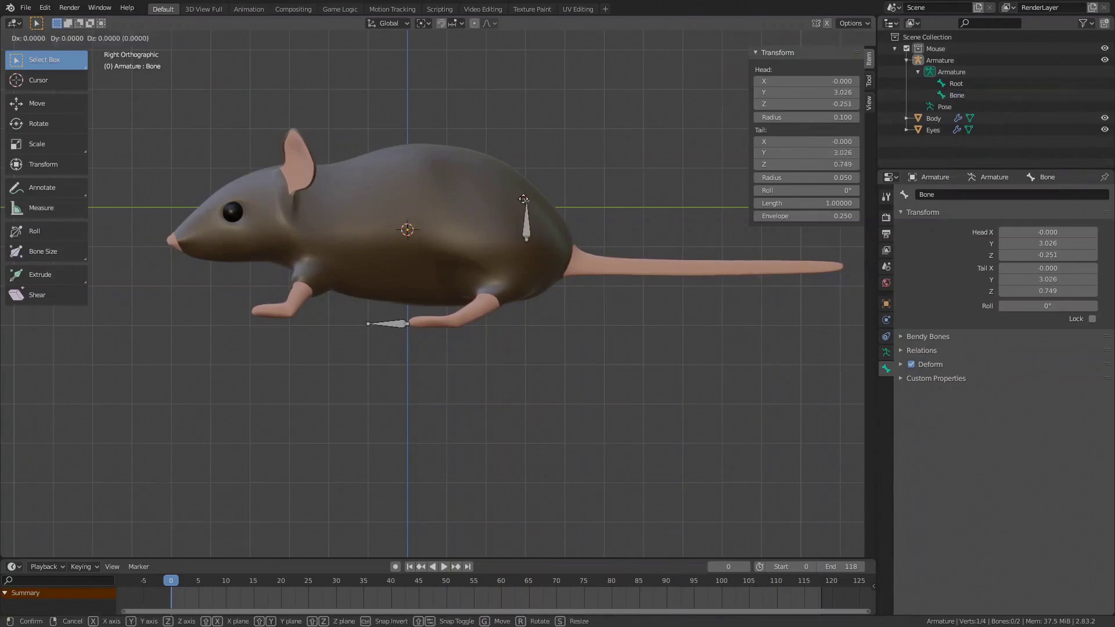
left_click(411, 213)
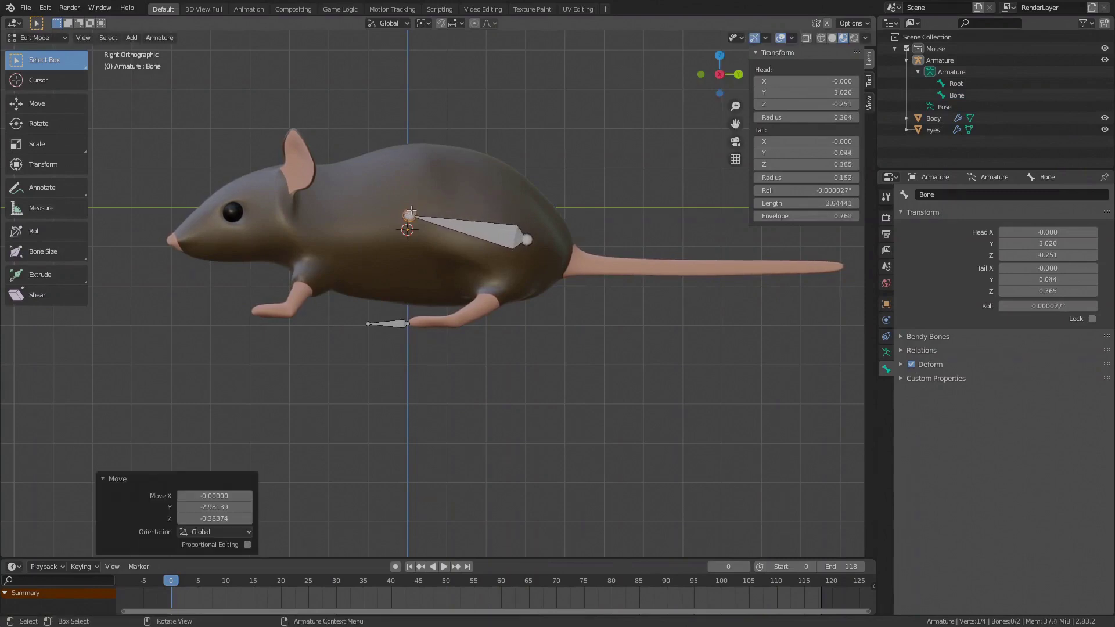
left_click(502, 234)
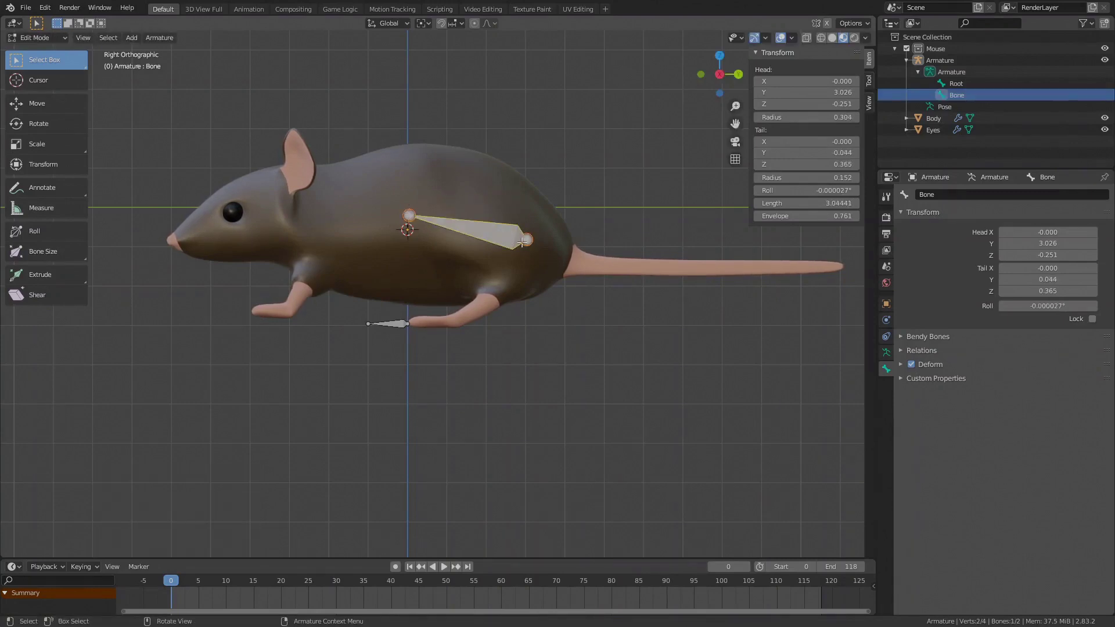
Step: Name the bone SpineLow and set its parent to Root
left_click(963, 195)
type("SpineLow")
key("Return")
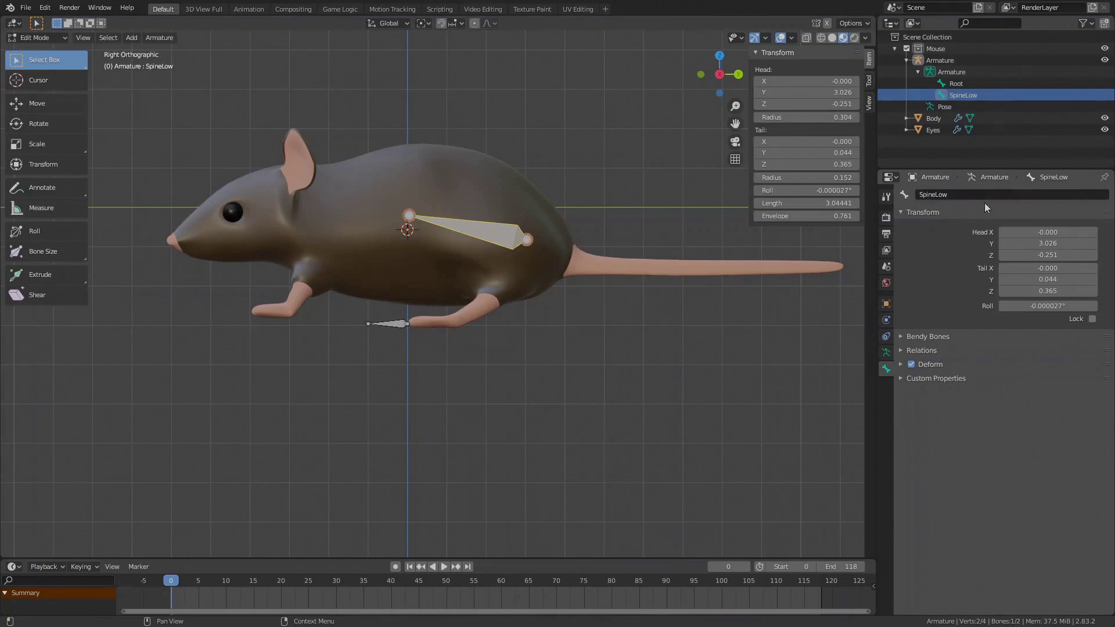
left_click(917, 351)
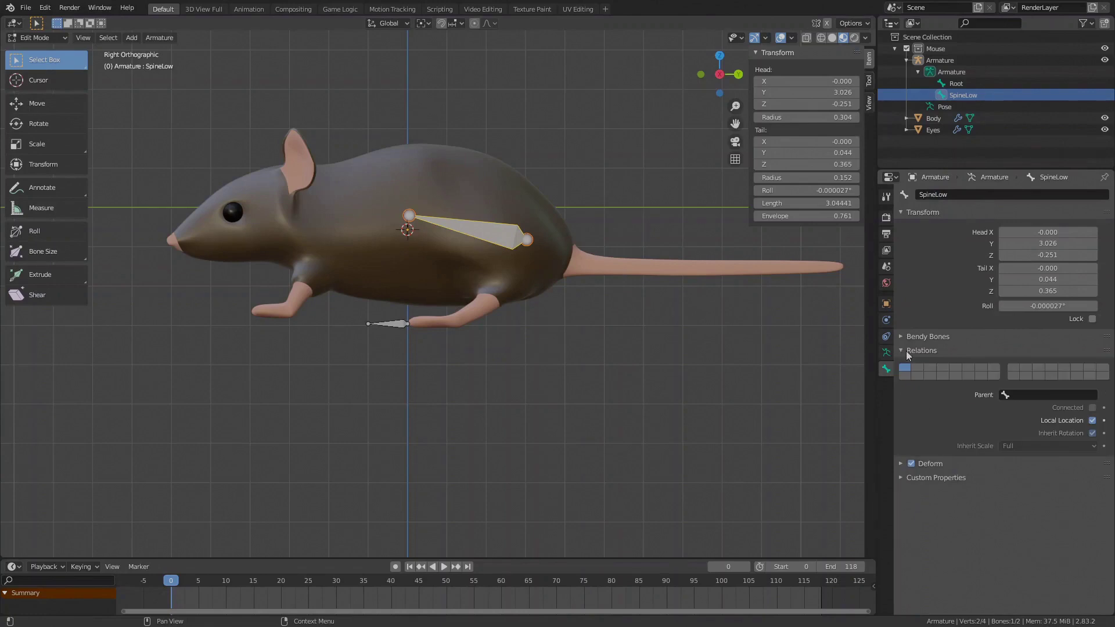
left_click(1006, 396)
left_click(1019, 413)
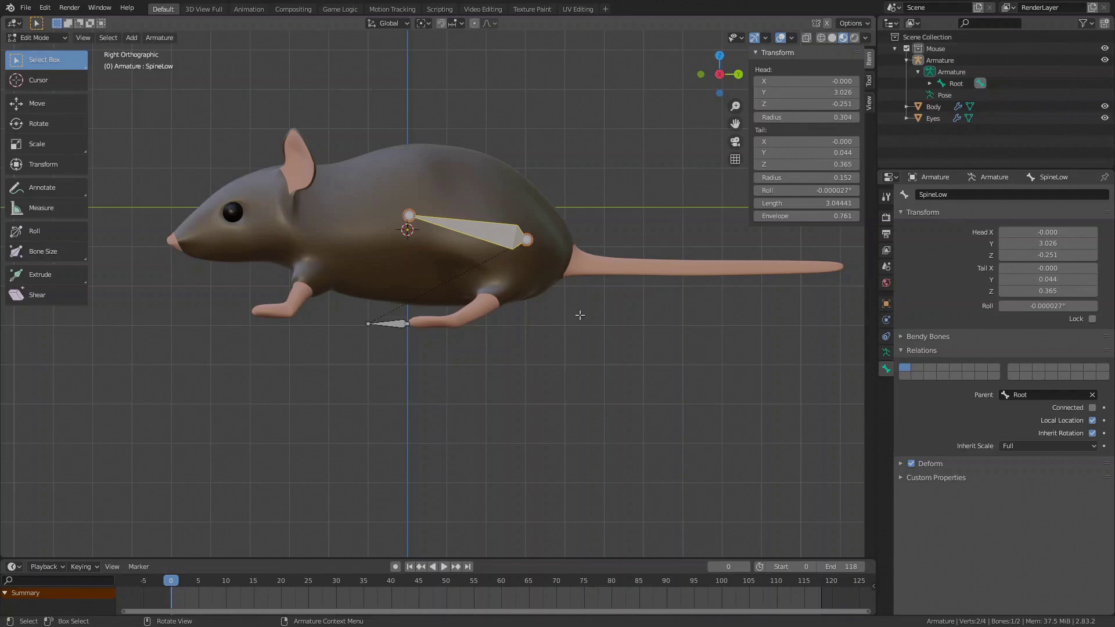
Step: Extrude a bone from SpineLow's front joint to the neck and name it SpineUp
left_click(410, 215)
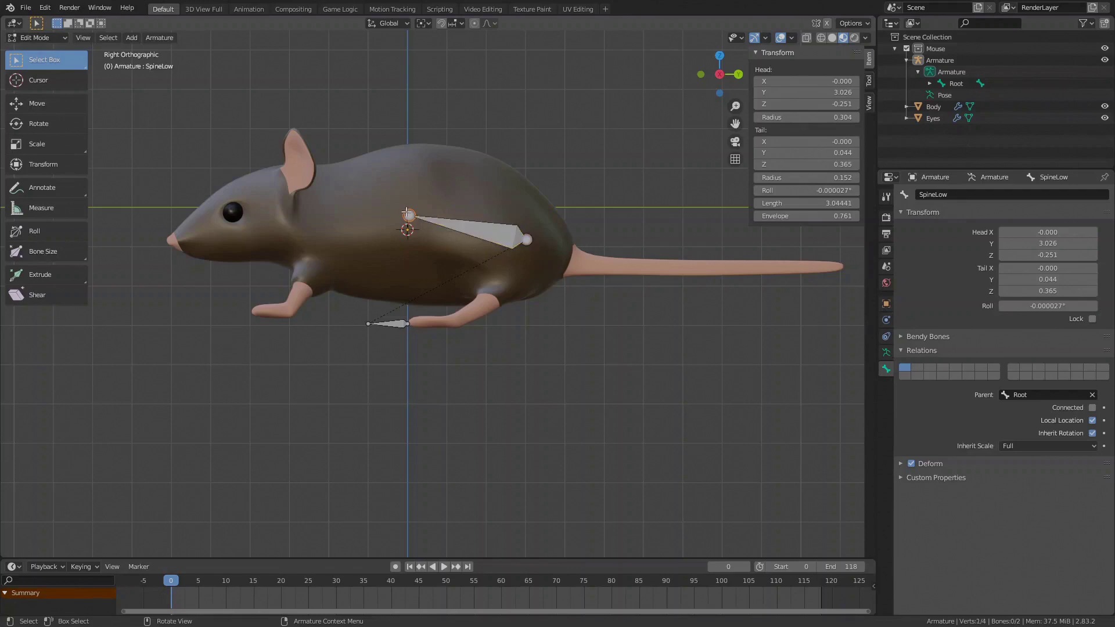
key("e")
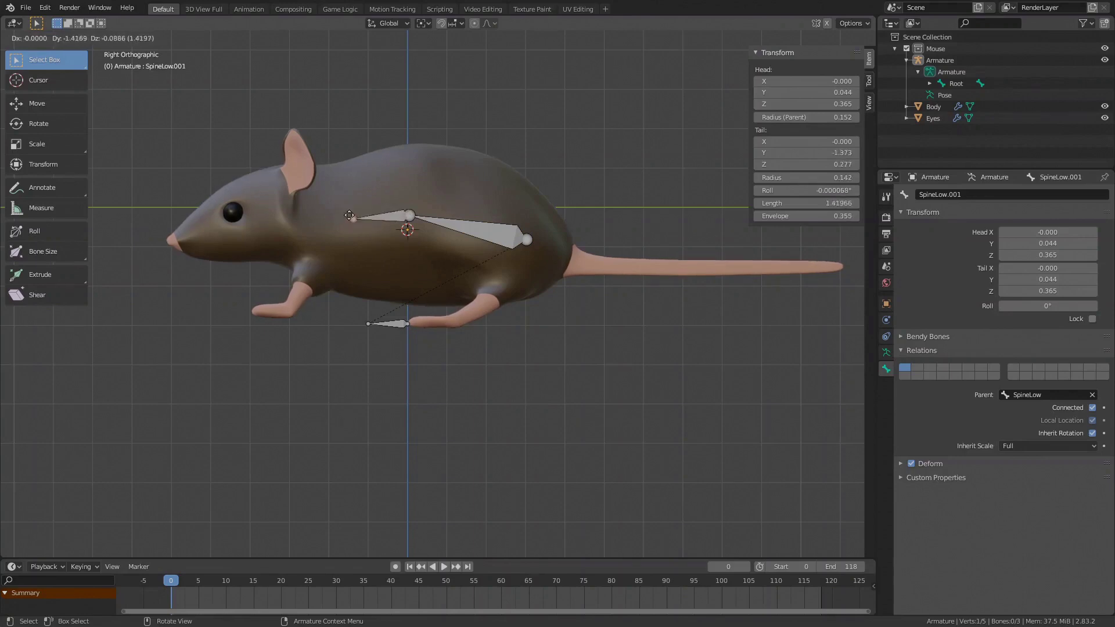
left_click(292, 217)
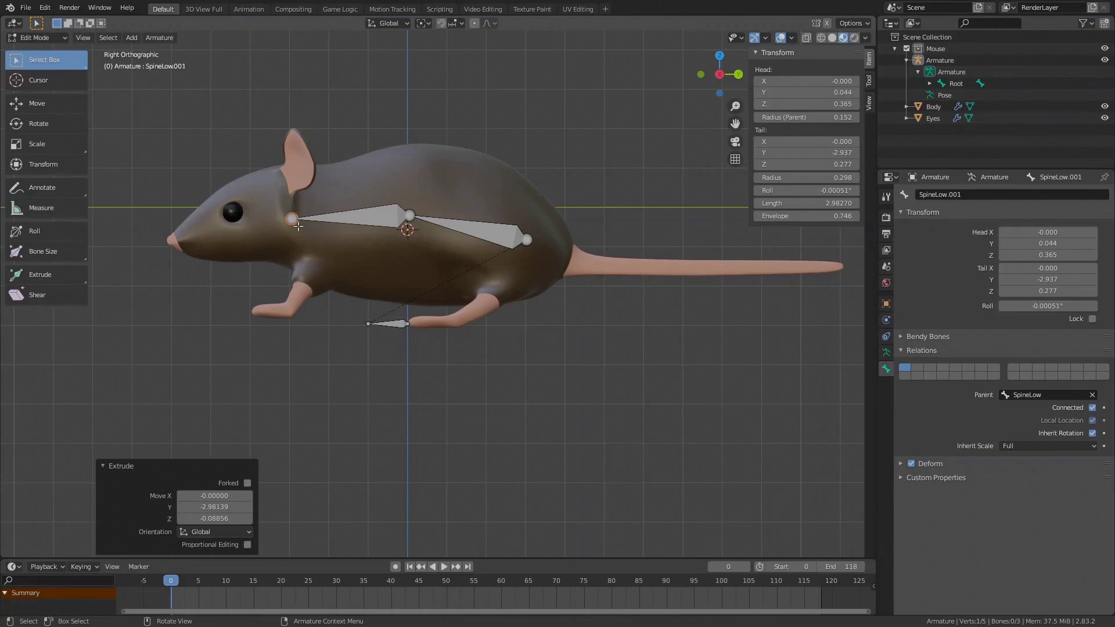
left_click(377, 219)
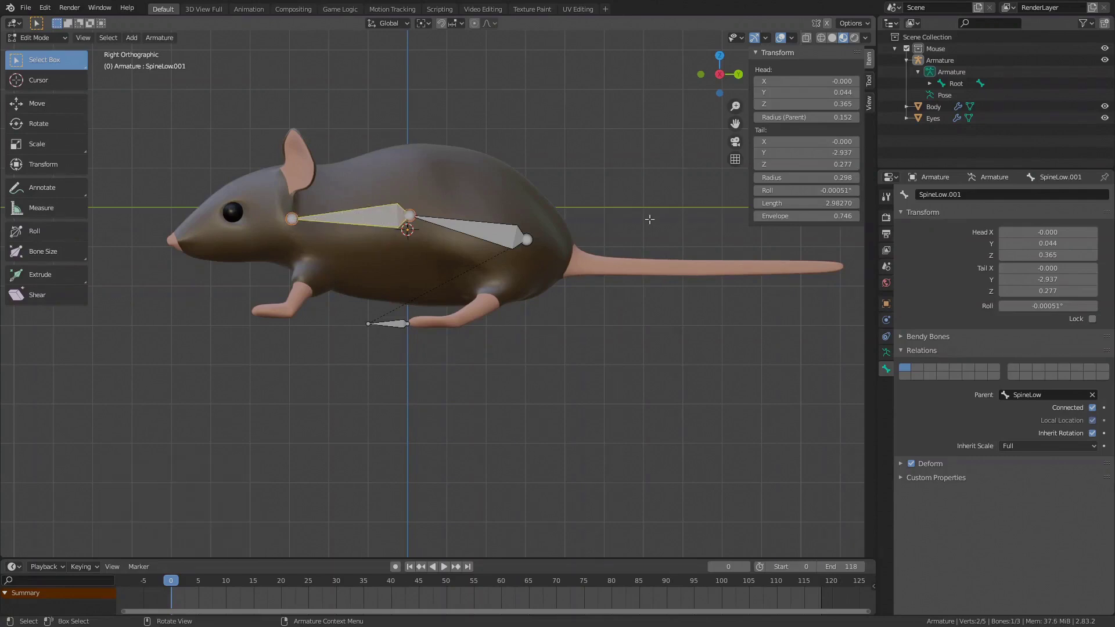
left_click(964, 196)
type("SpineUp")
key("Return")
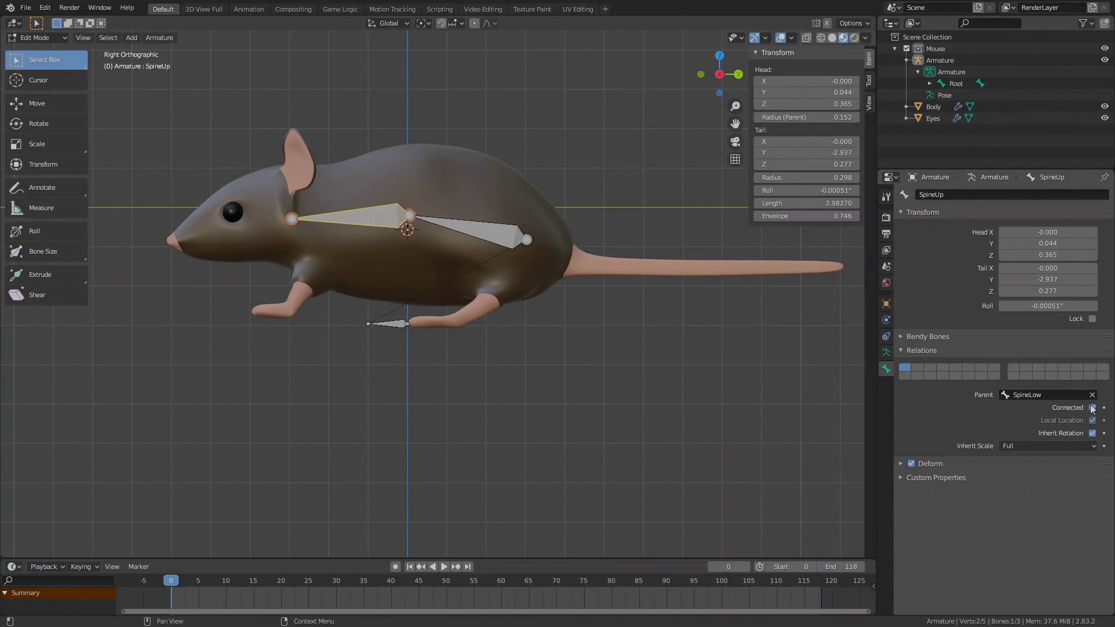
Step: Test moving SpineUp and SpineLow, cancelling both moves
key("g")
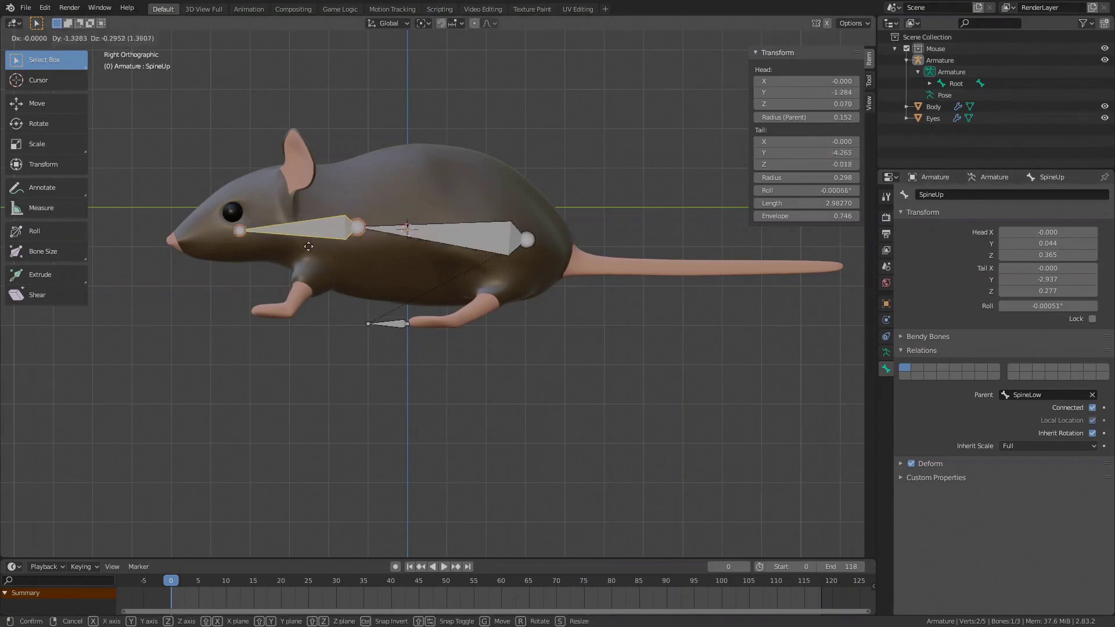
left_click(434, 223)
left_click(441, 226)
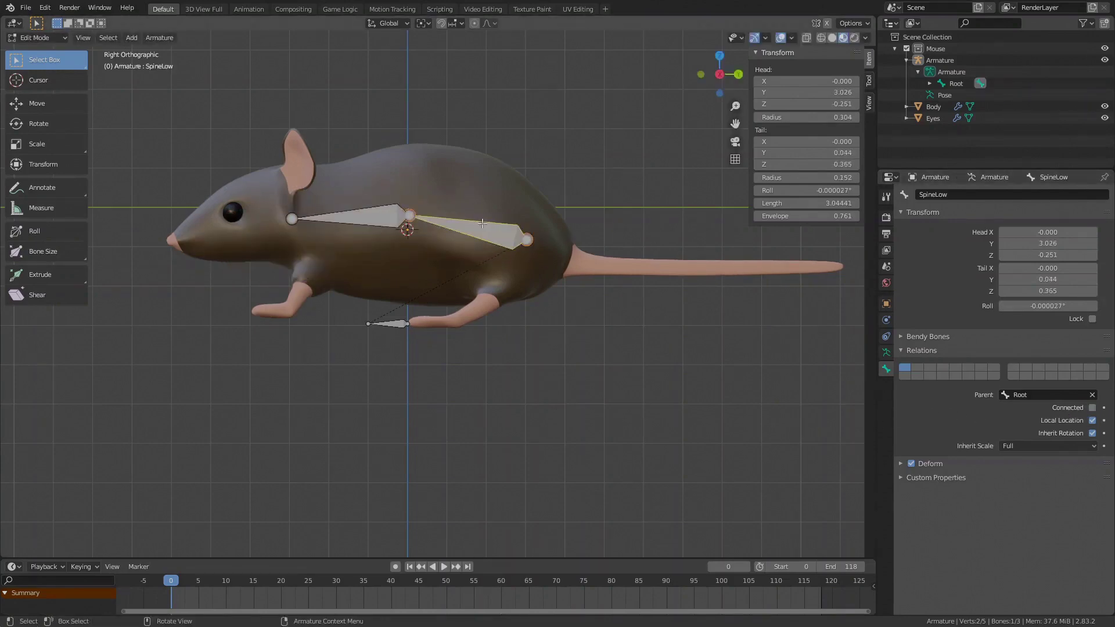
key("g")
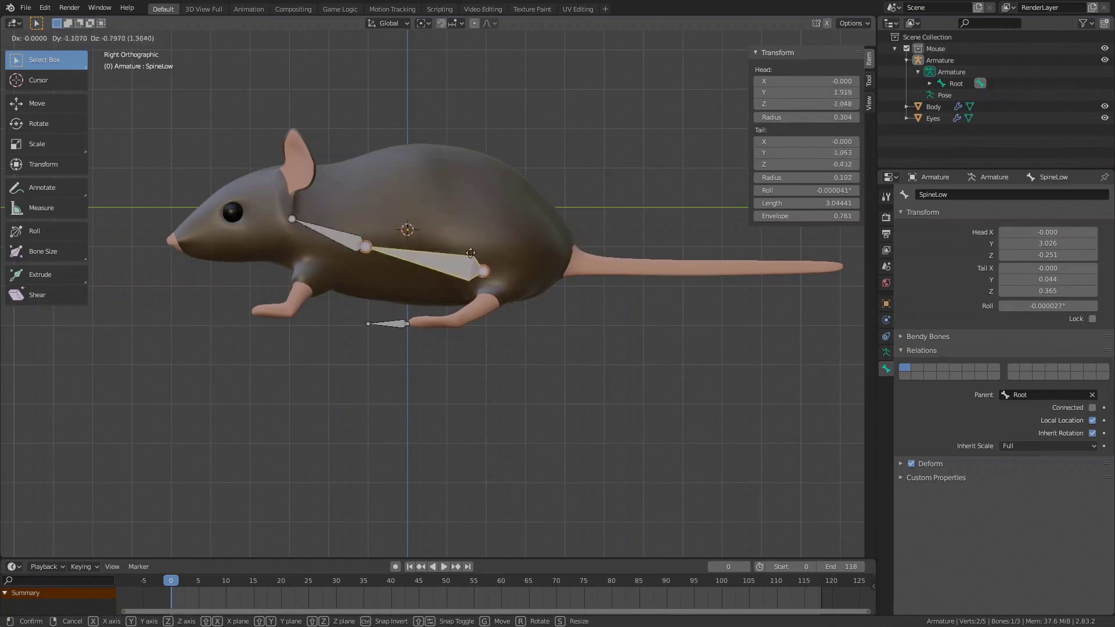
key("Escape")
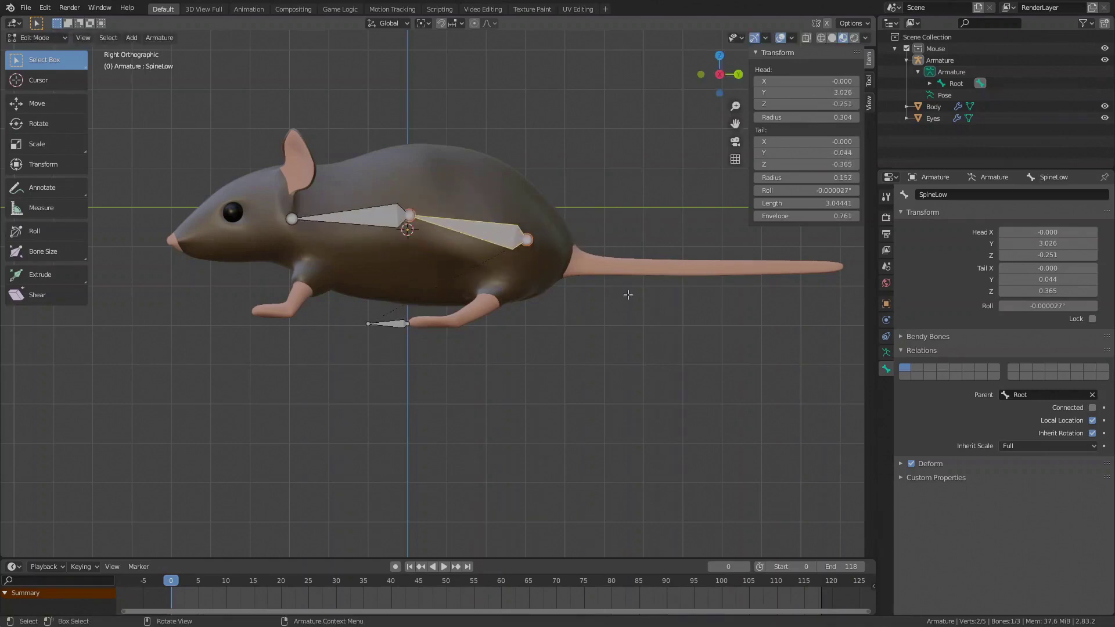
Step: Extrude a bone from SpineUp's tip to the nose and name it Head
left_click(292, 219)
key("e")
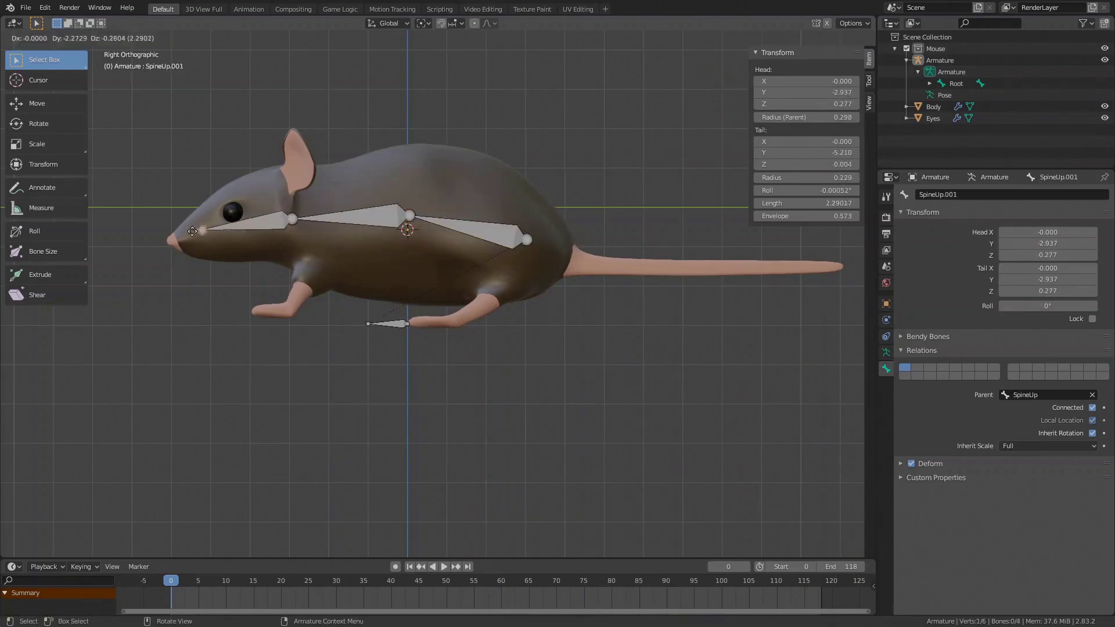
left_click(183, 239)
left_click(934, 195)
type("Head")
key("Return")
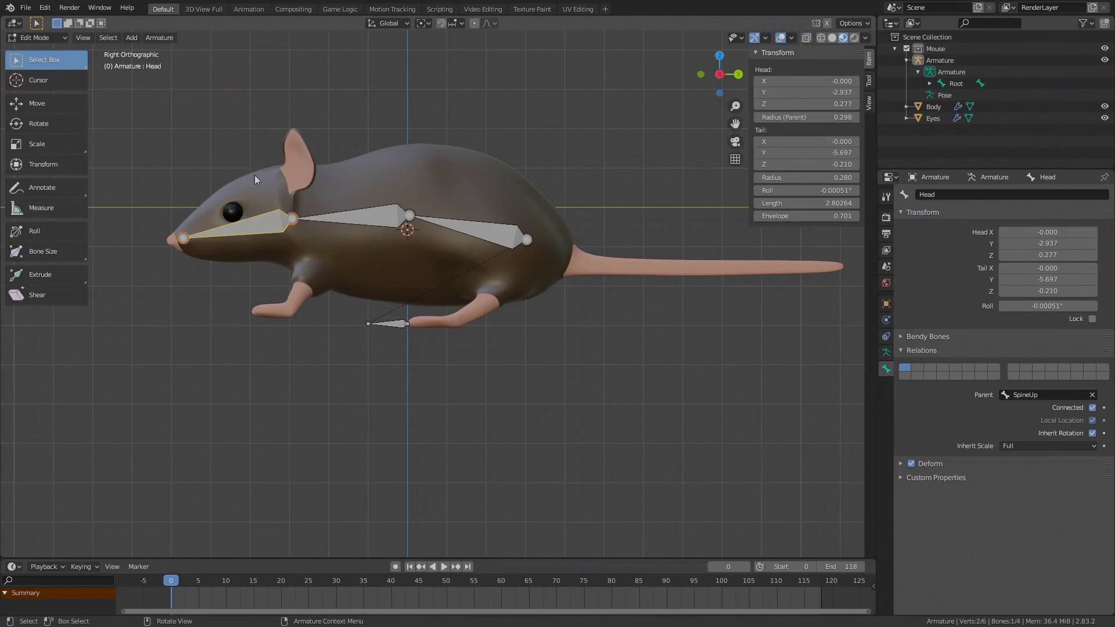
left_click(361, 219)
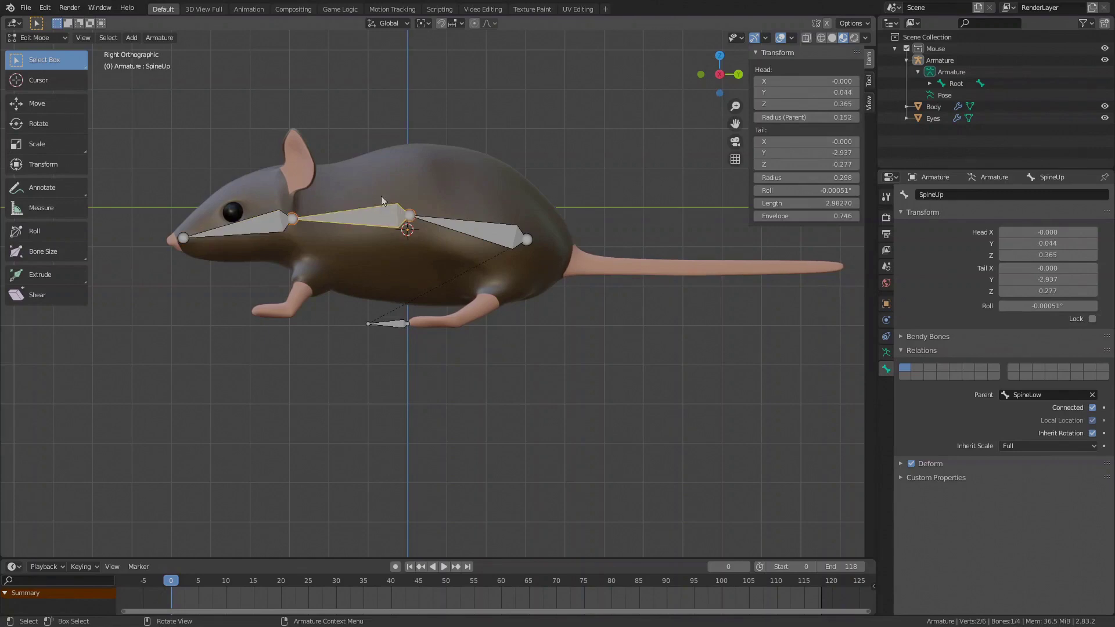
left_click(486, 225)
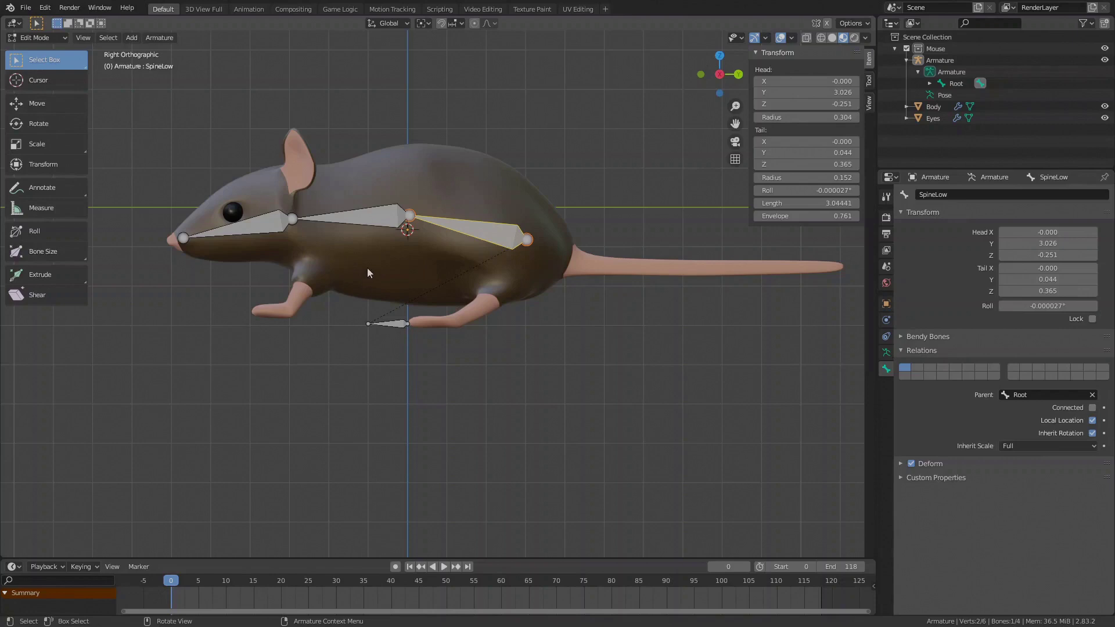
Step: Extrude an upper front leg bone down from the neck joint, named FrontLegUpR
left_click(293, 220)
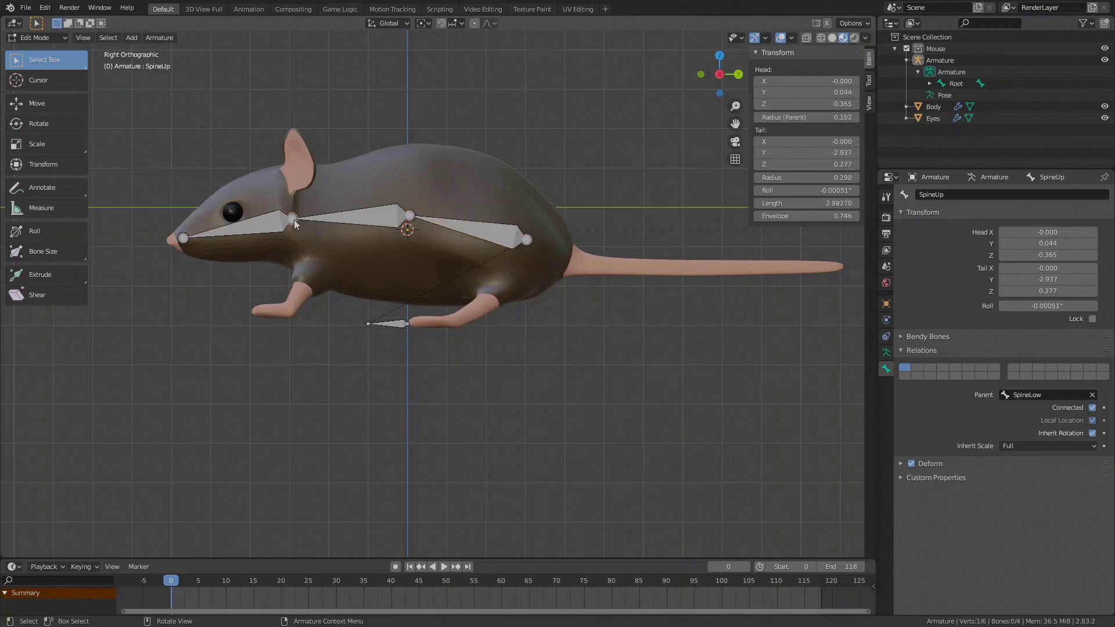
key("e")
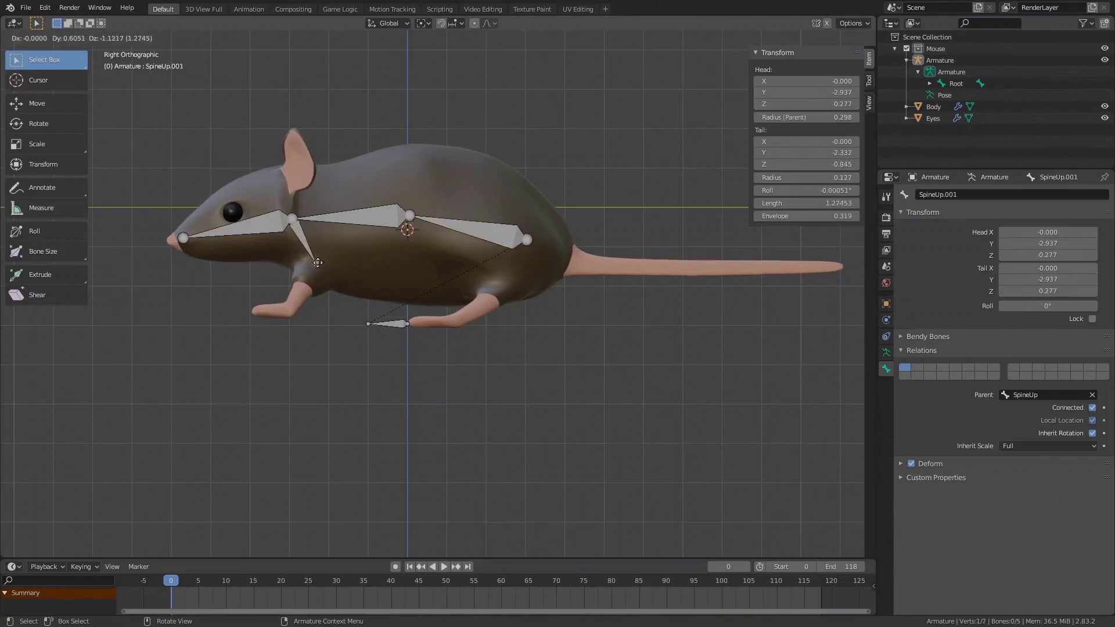
left_click(303, 241)
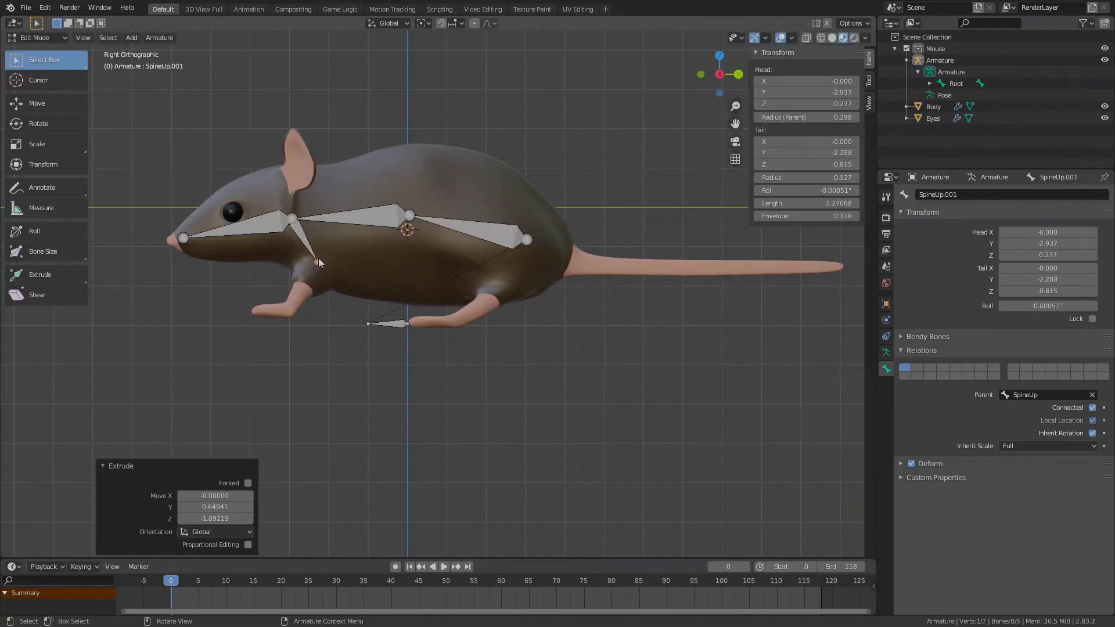
left_click(301, 237)
double_click(938, 195)
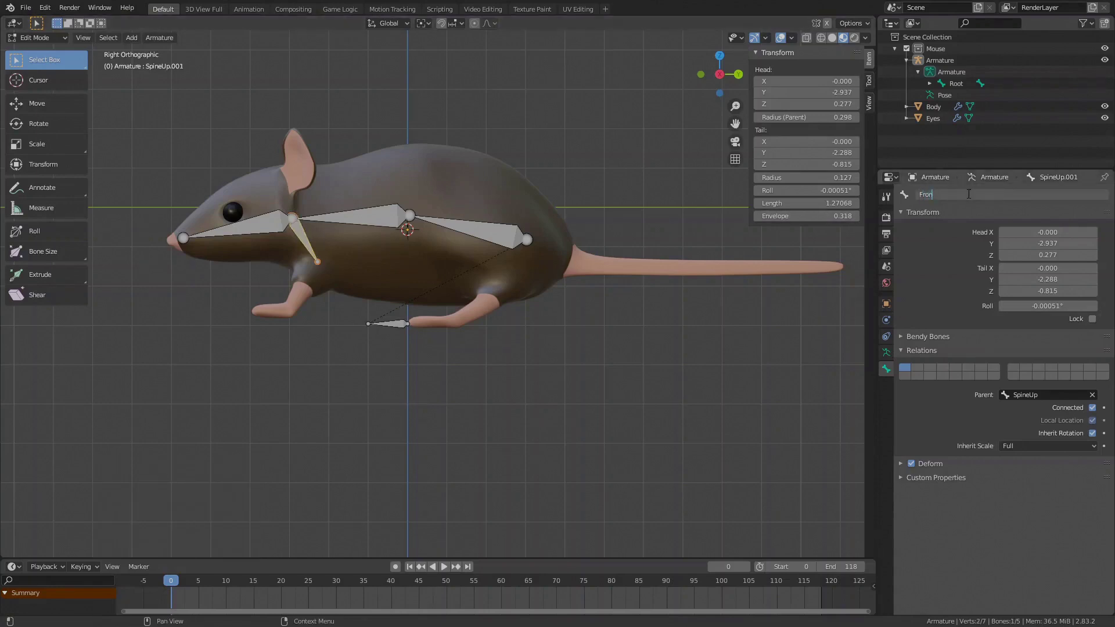
type("FrontLegUpR")
key("Return")
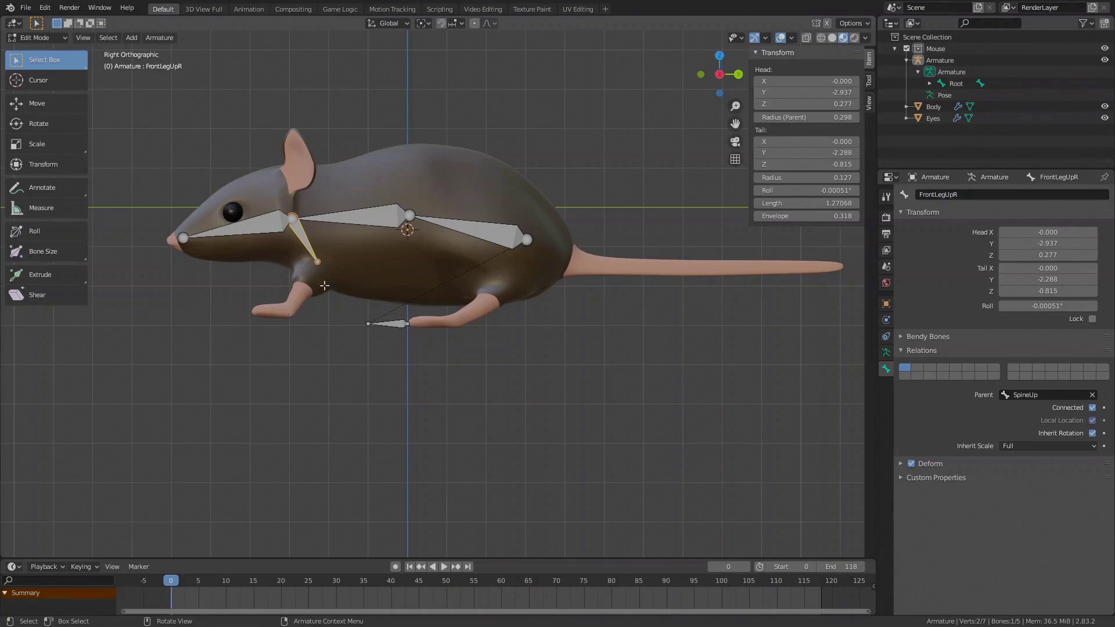
Step: Extrude FrontLegLowR down to the paw and FrontFootR out to the toes
left_click(319, 261)
key("e")
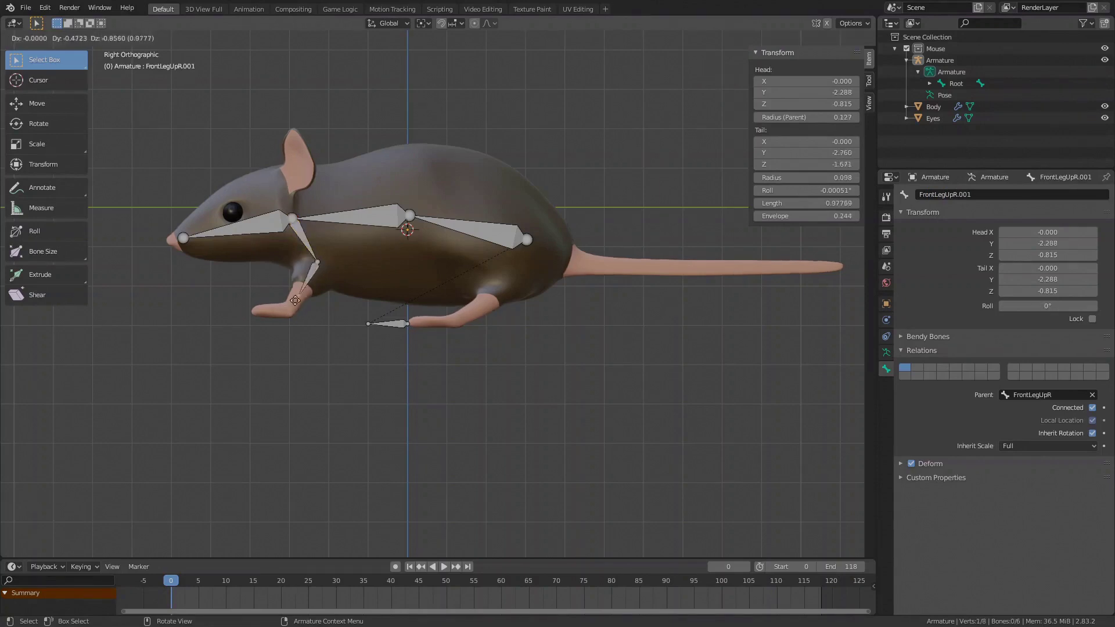
left_click(288, 309)
left_click(984, 193)
type("FrontLegLowR")
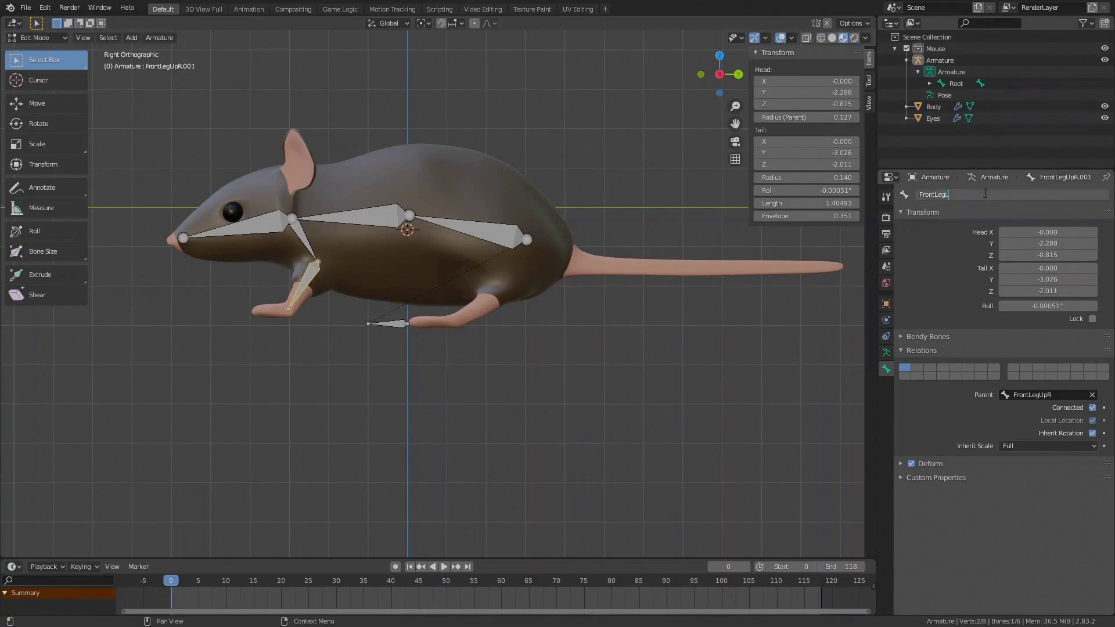
key("Return")
left_click(288, 308)
key("e")
left_click(256, 309)
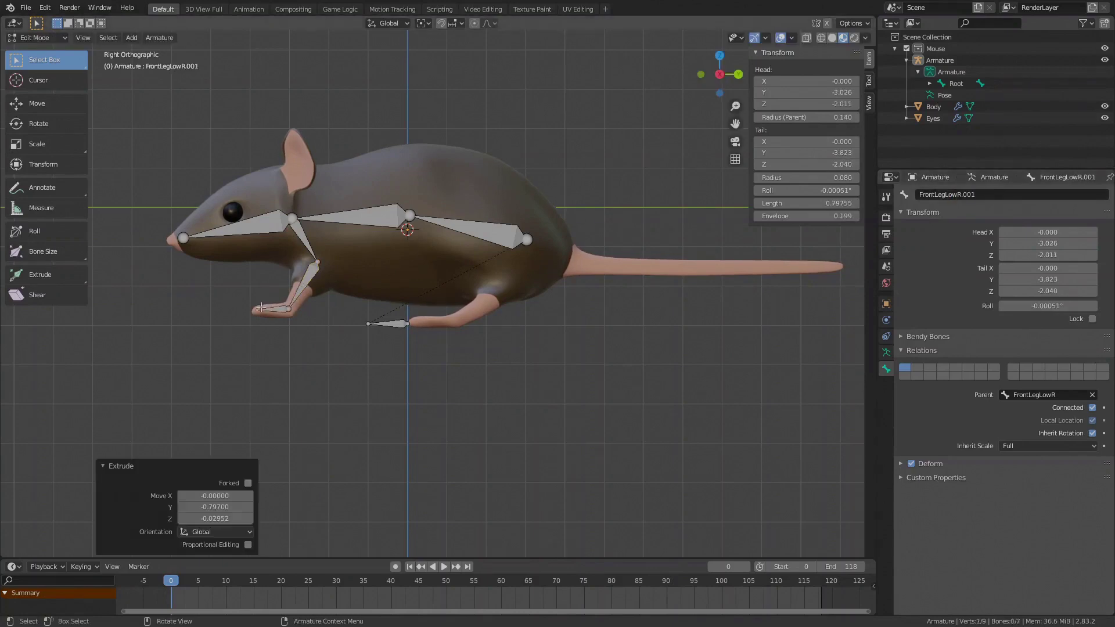
left_click(1015, 195)
type("FrontFootR")
key("Return")
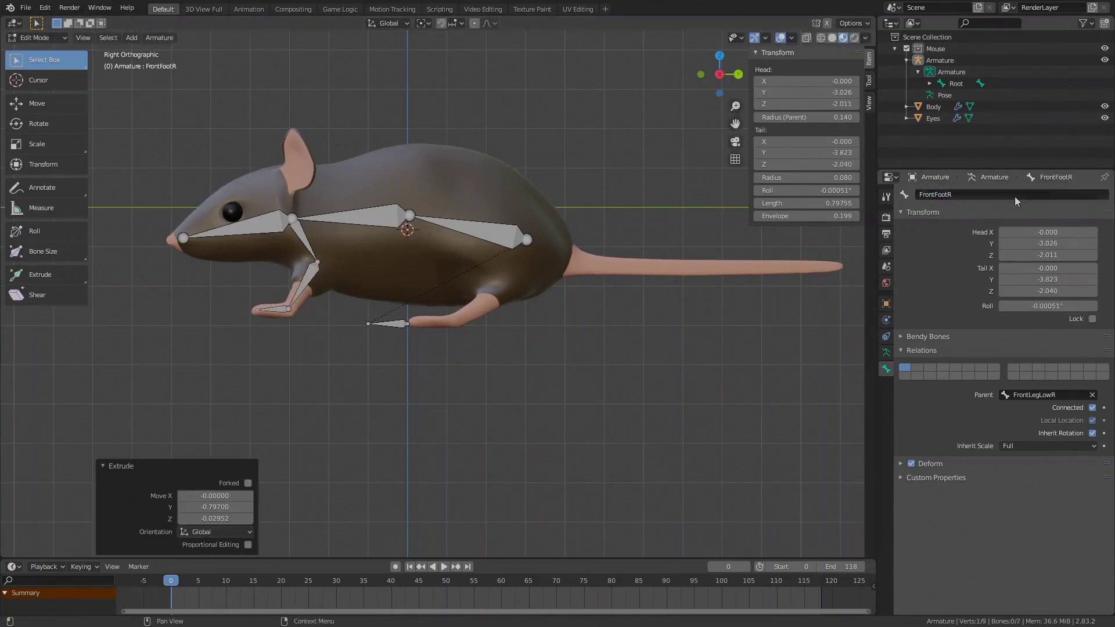
Step: Extrude a bone from the spine's rear joint into the back leg, named BackLegUpR
left_click(527, 239)
key("e")
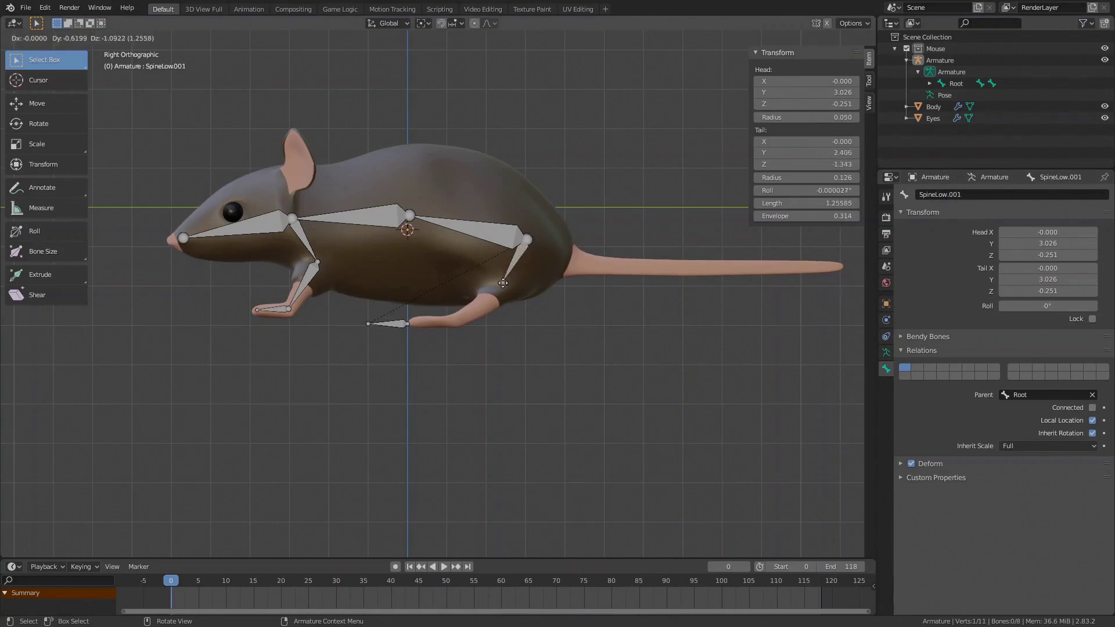
left_click(506, 283)
left_click(521, 256)
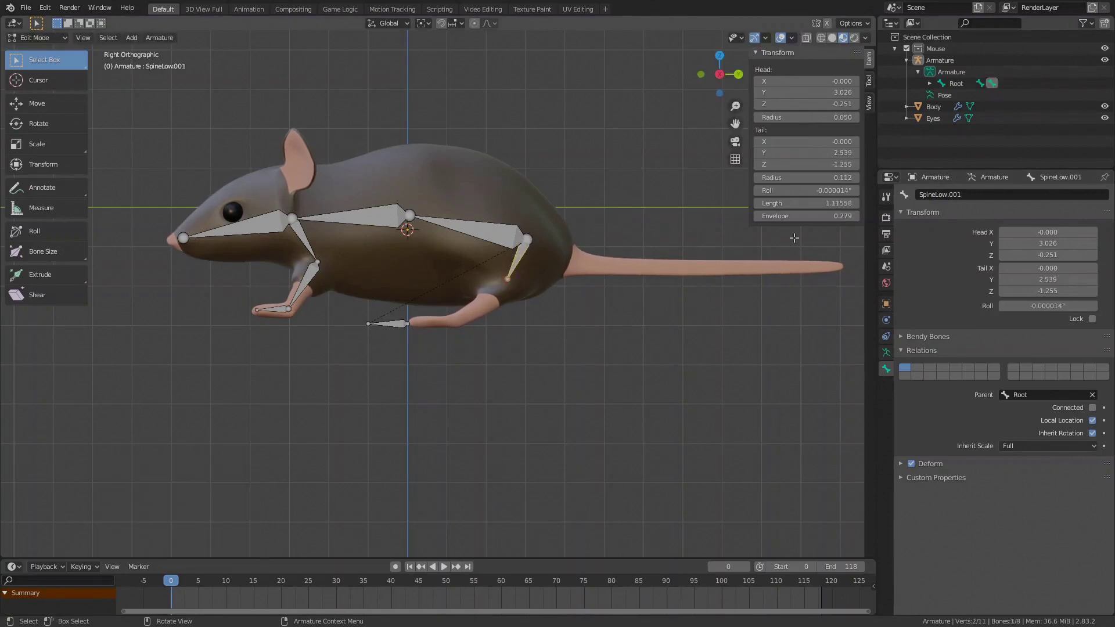
left_click(979, 194)
type("BackLegUpR")
key("Return")
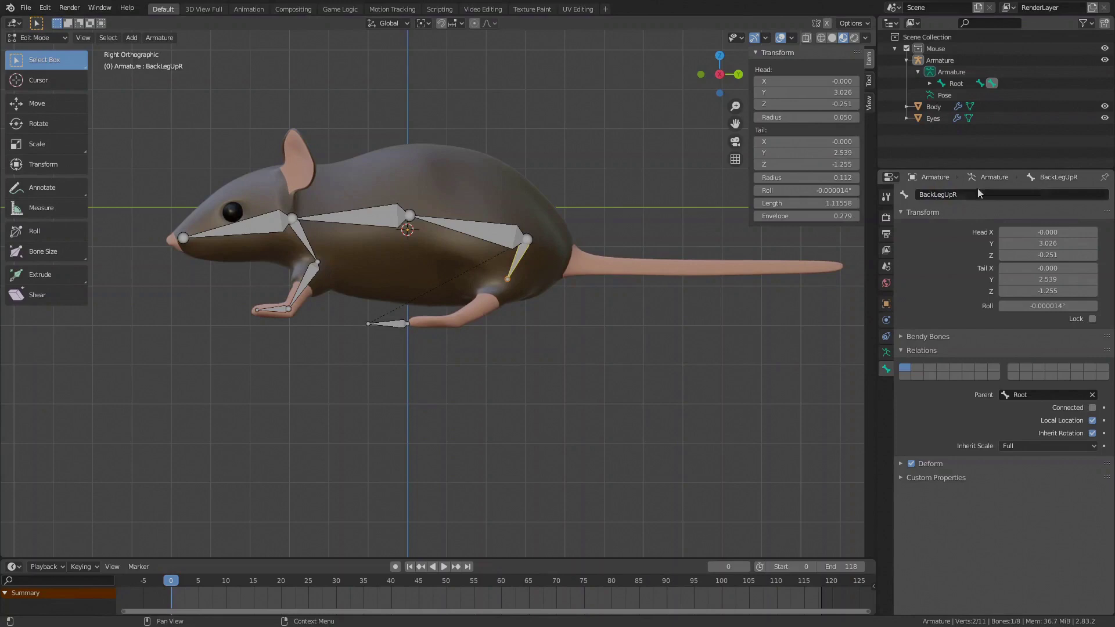
Step: Extrude BackLegLowR down the back leg and BackFootR toward the toes
key("e")
left_click(457, 318)
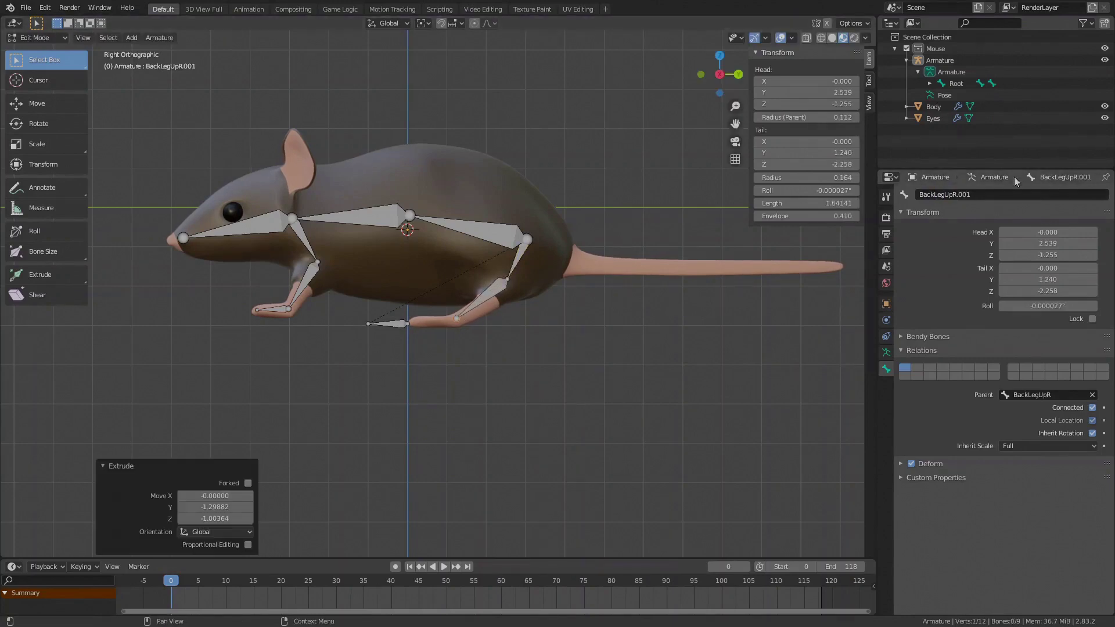
left_click(987, 194)
type("BackLegLowR")
key("Return")
key("e")
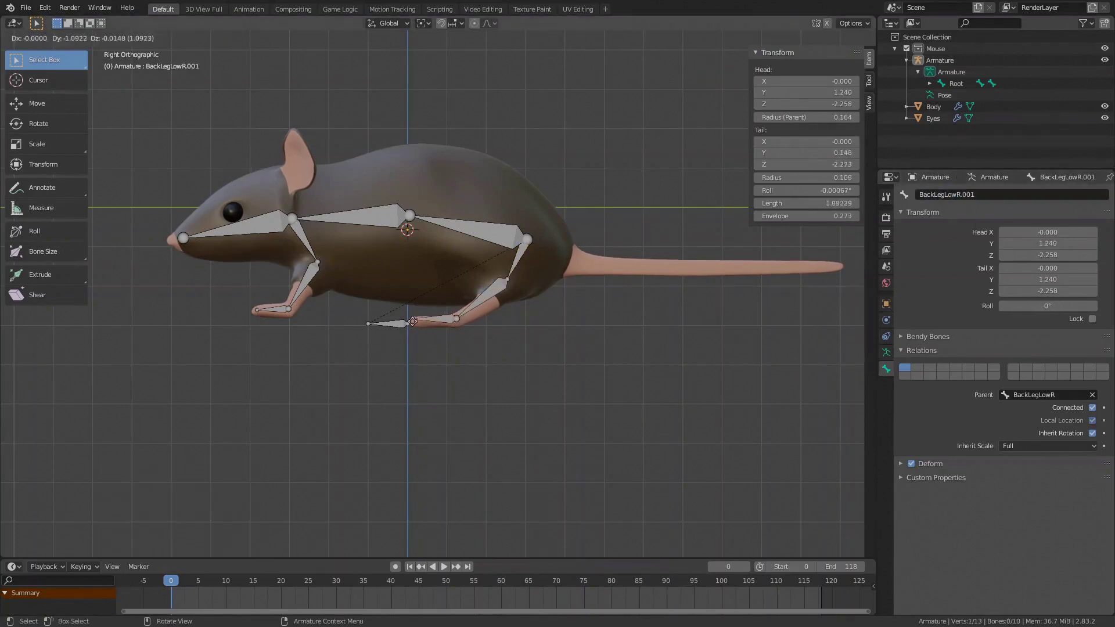
left_click(412, 321)
left_click(987, 194)
type("BackFootR")
key("Return")
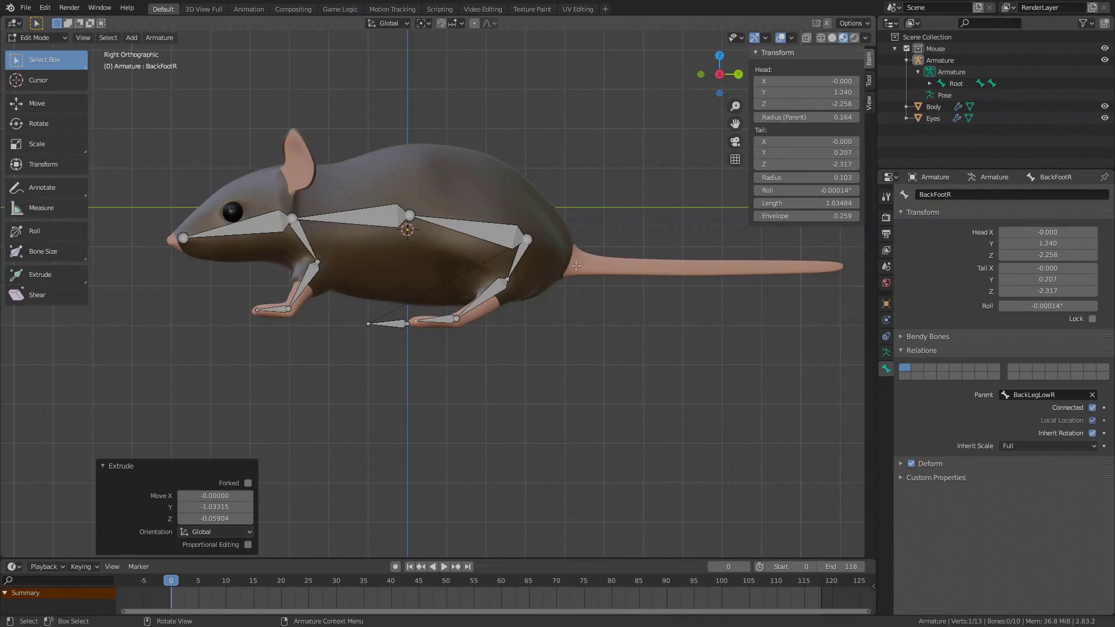
left_click(294, 218)
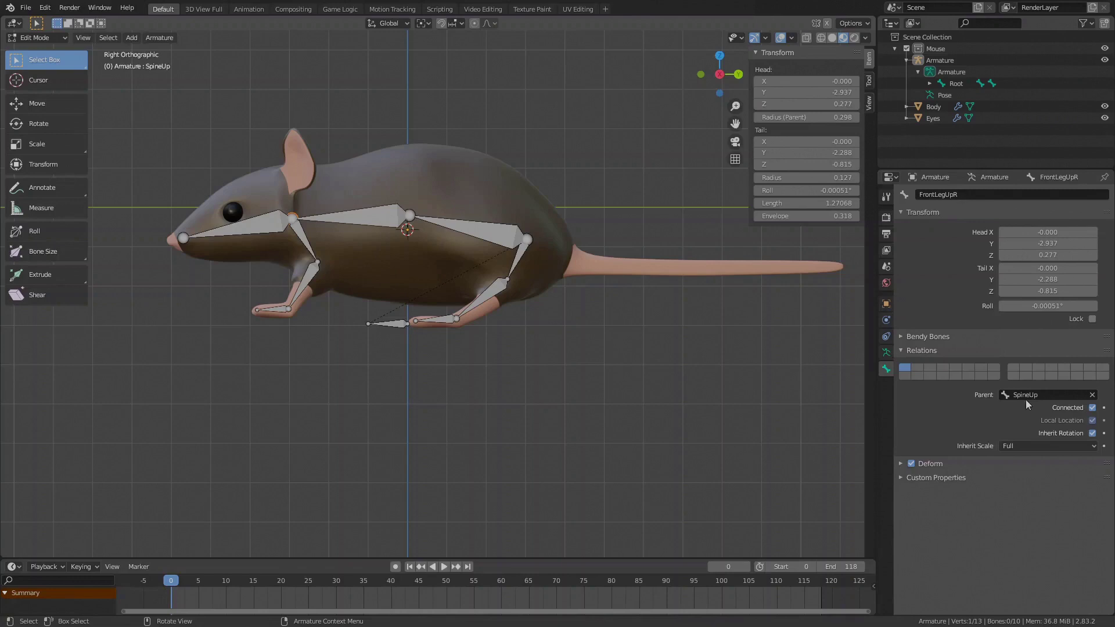
left_click(300, 237)
key("g")
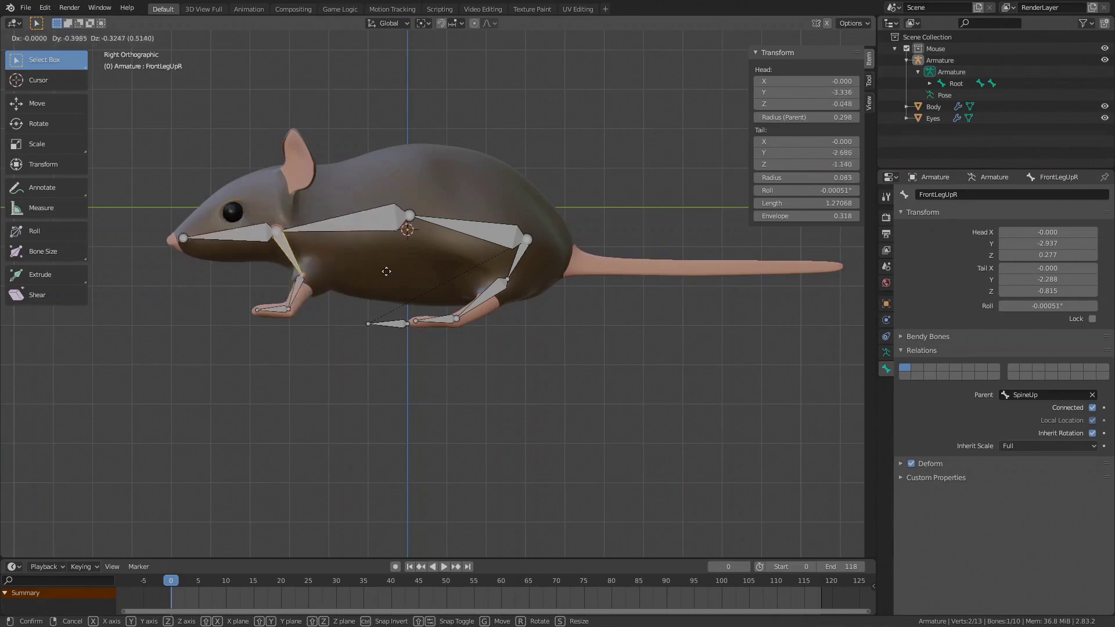
left_click(385, 256)
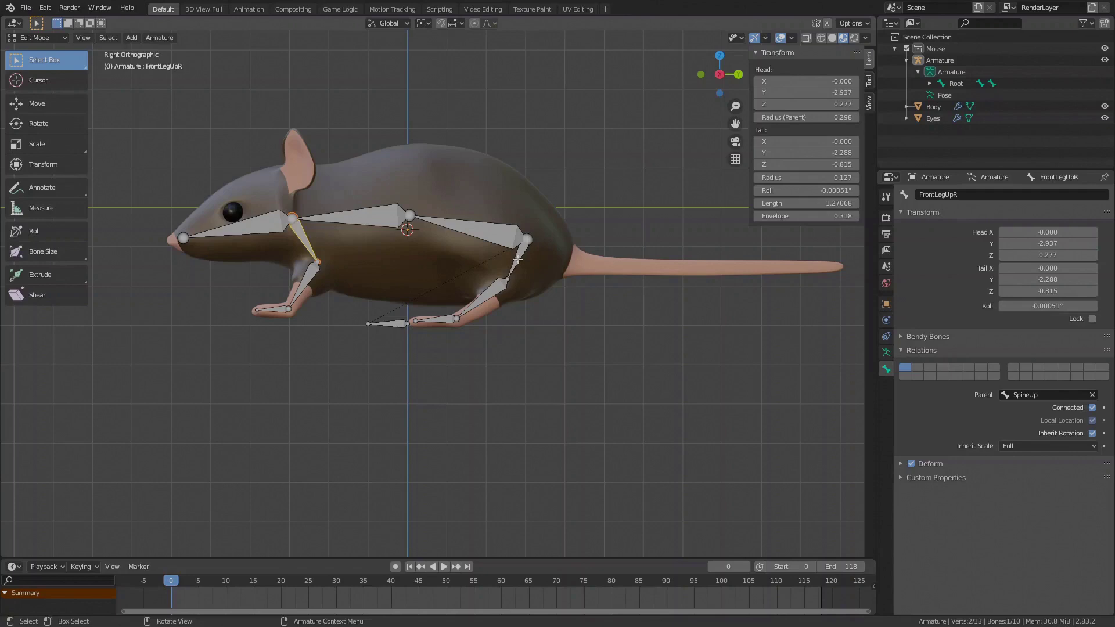
left_click(528, 252)
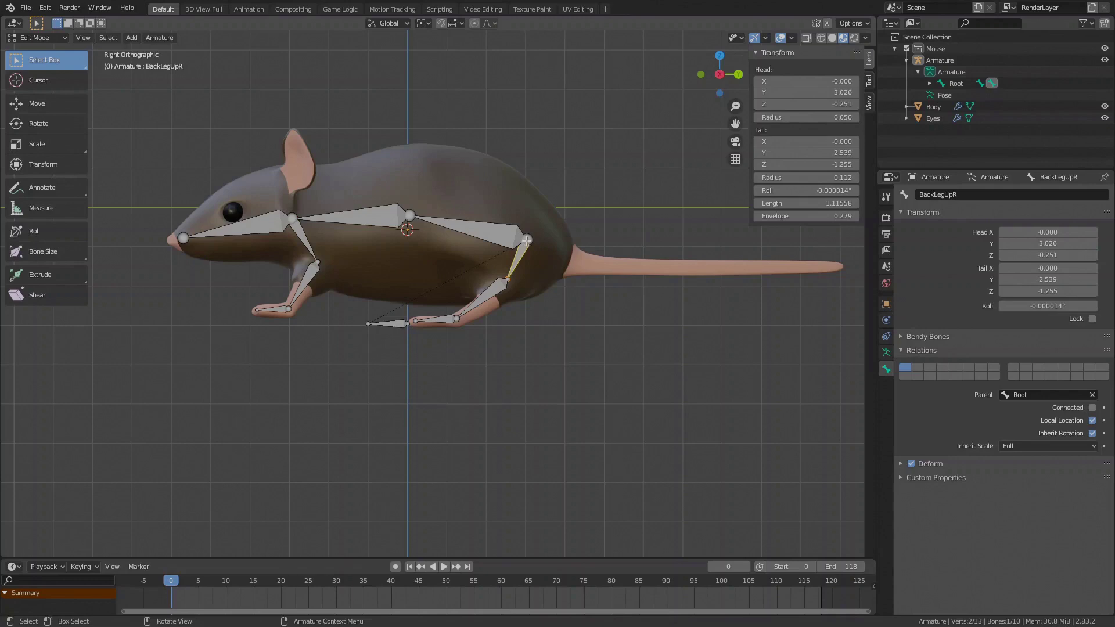
key("g")
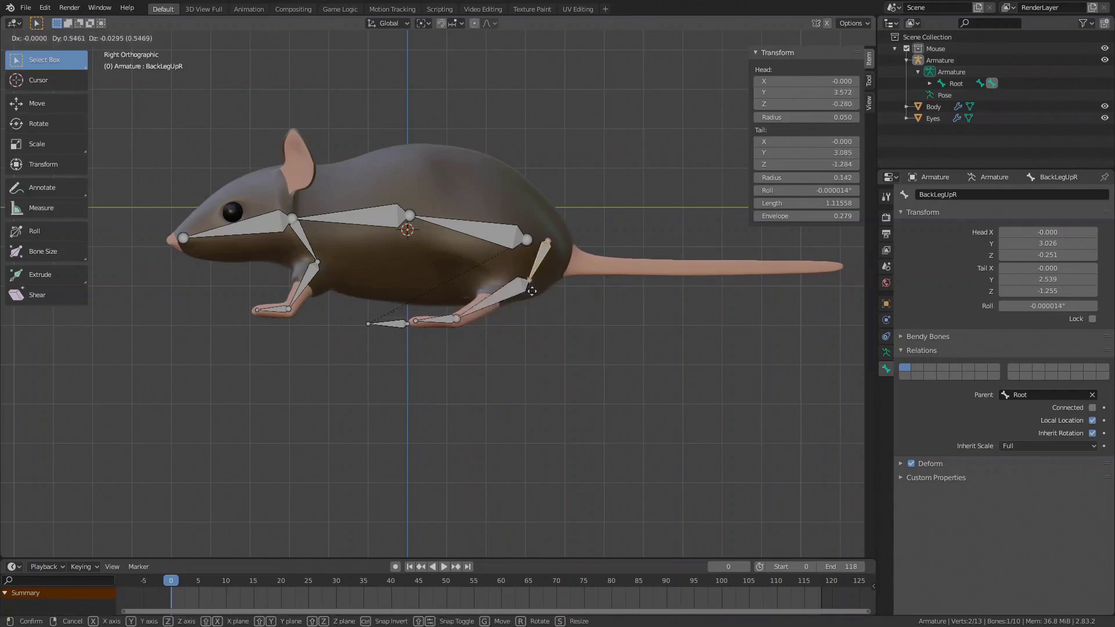
key("Escape")
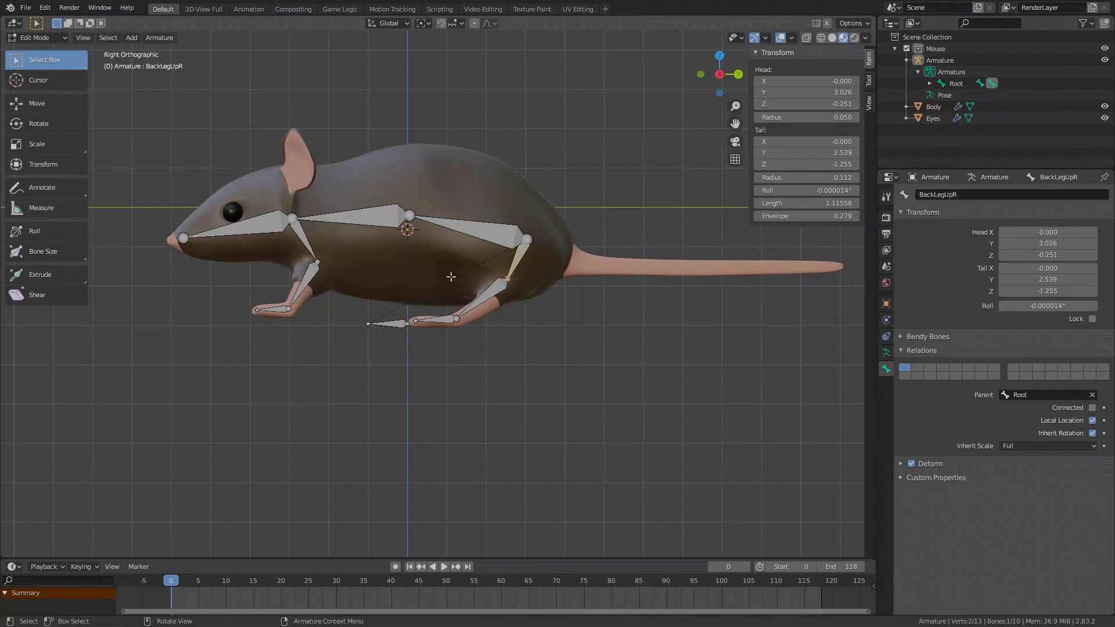
left_click(293, 215)
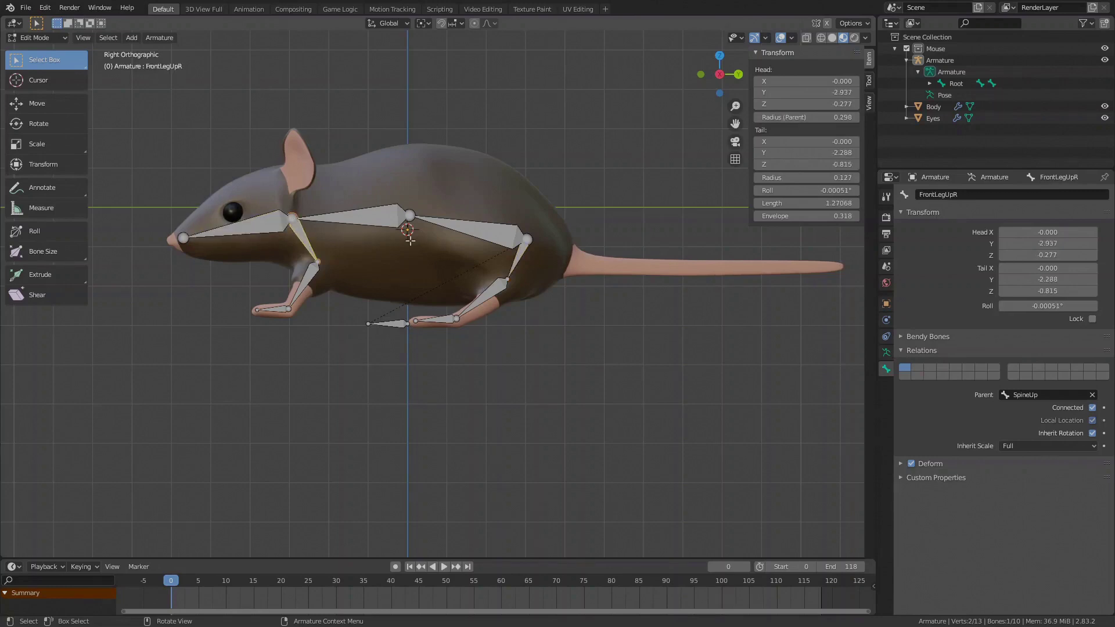
Step: Extrude a straight-down bone from the spine's rear joint, name it RootCon, and flip its direction
left_click(527, 239)
key("e")
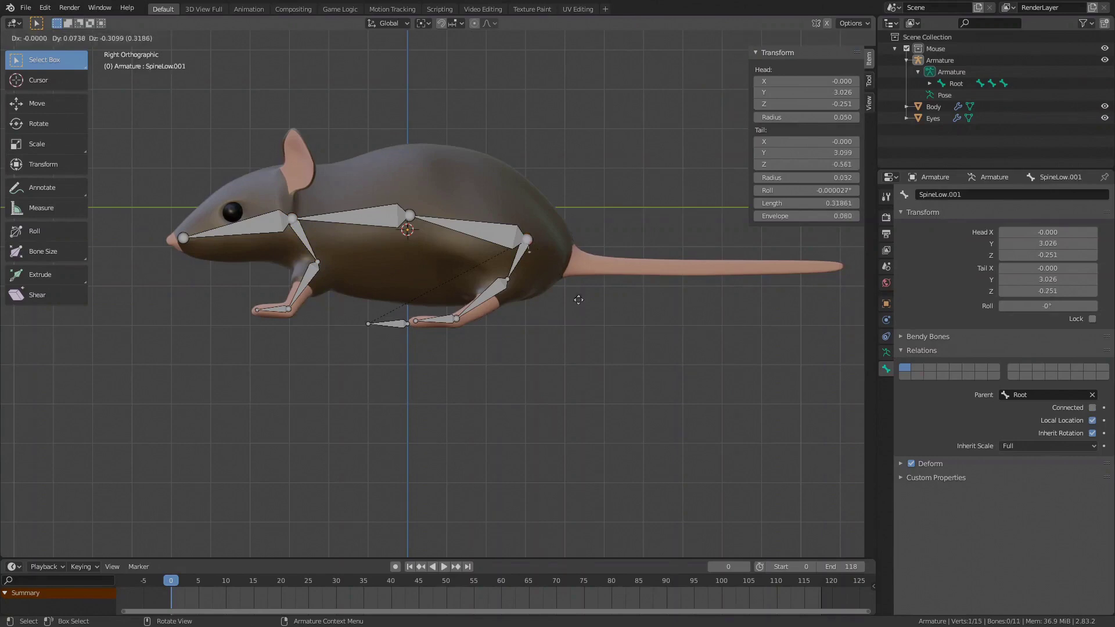
key("z")
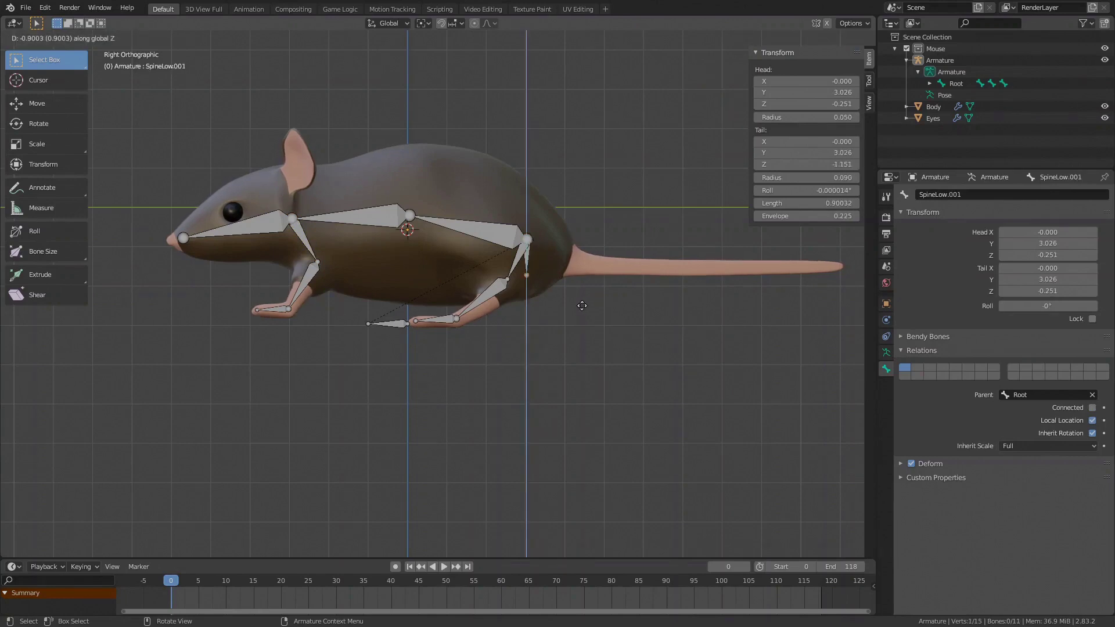
left_click(577, 297)
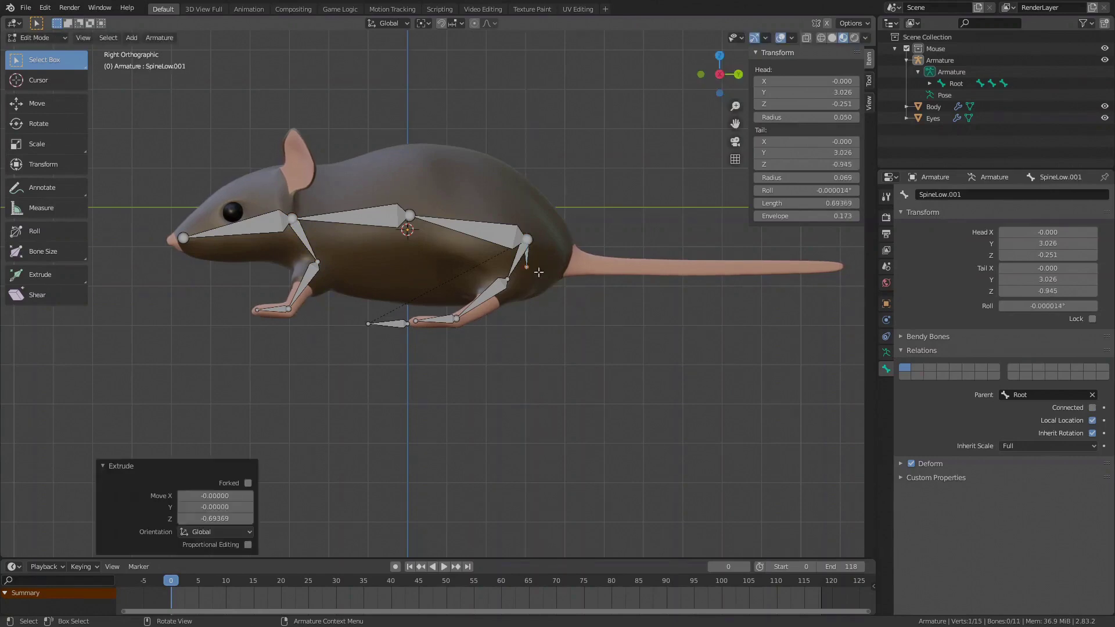
double_click(958, 195)
type("RootCon")
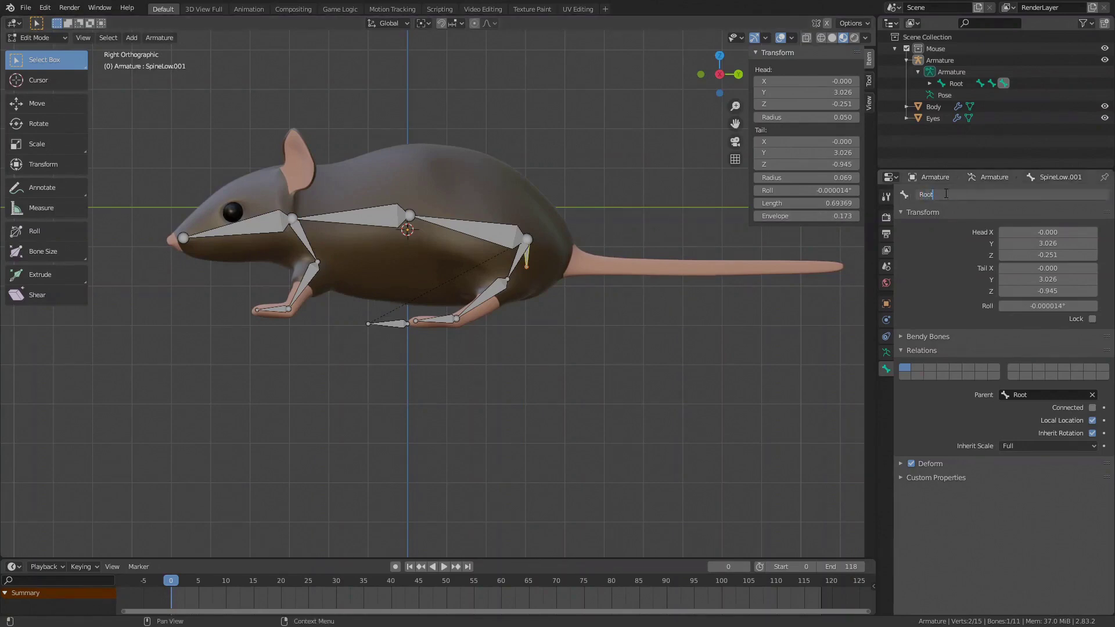
key("Return")
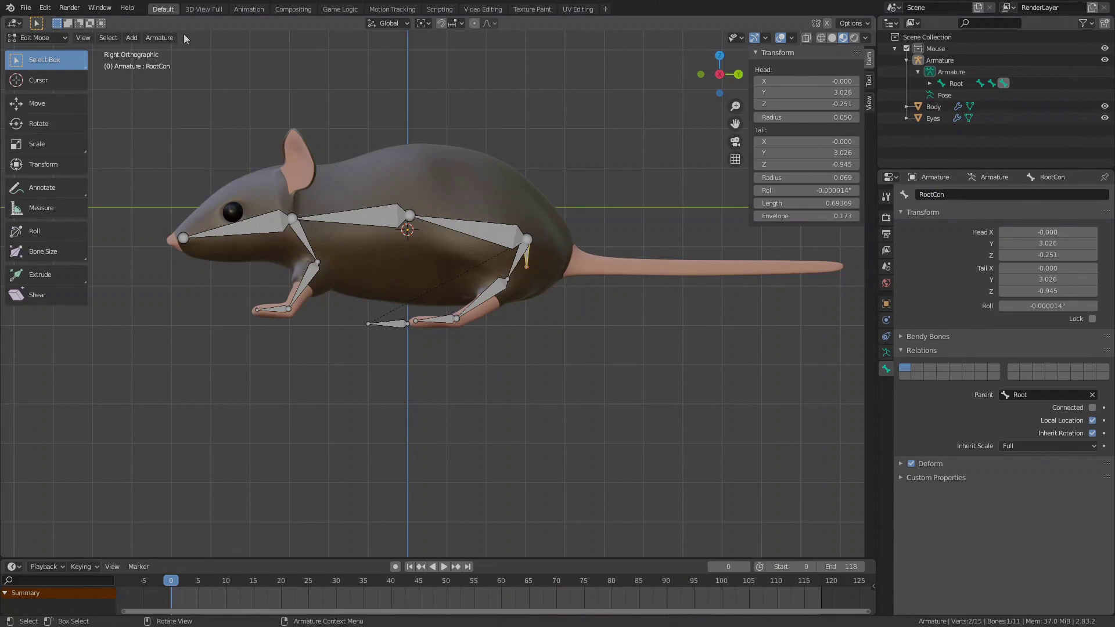
left_click(162, 37)
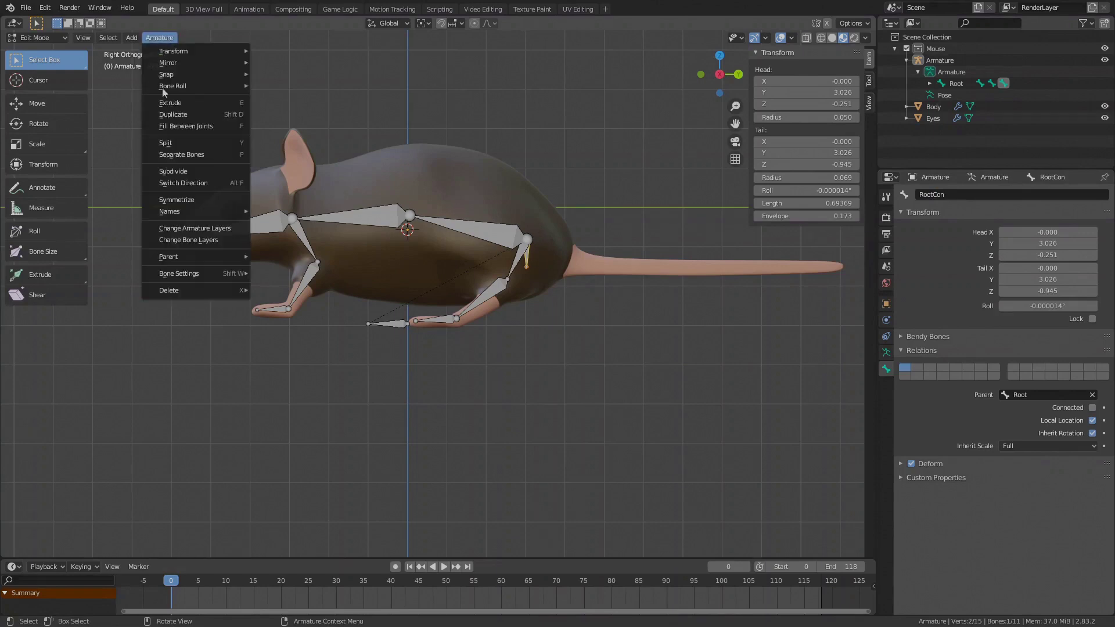
left_click(228, 183)
Step: Set RootCon as parent of both SpineLow and BackLegUpR via Copy to Selected
left_click(510, 237)
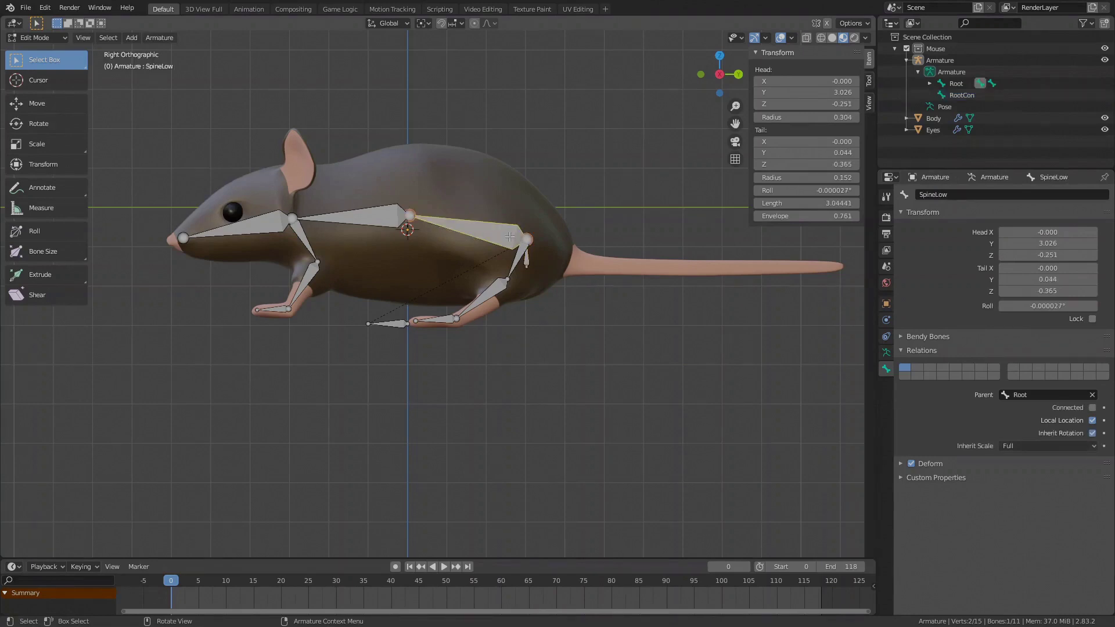
left_click(520, 253, "shift")
left_click(1008, 395)
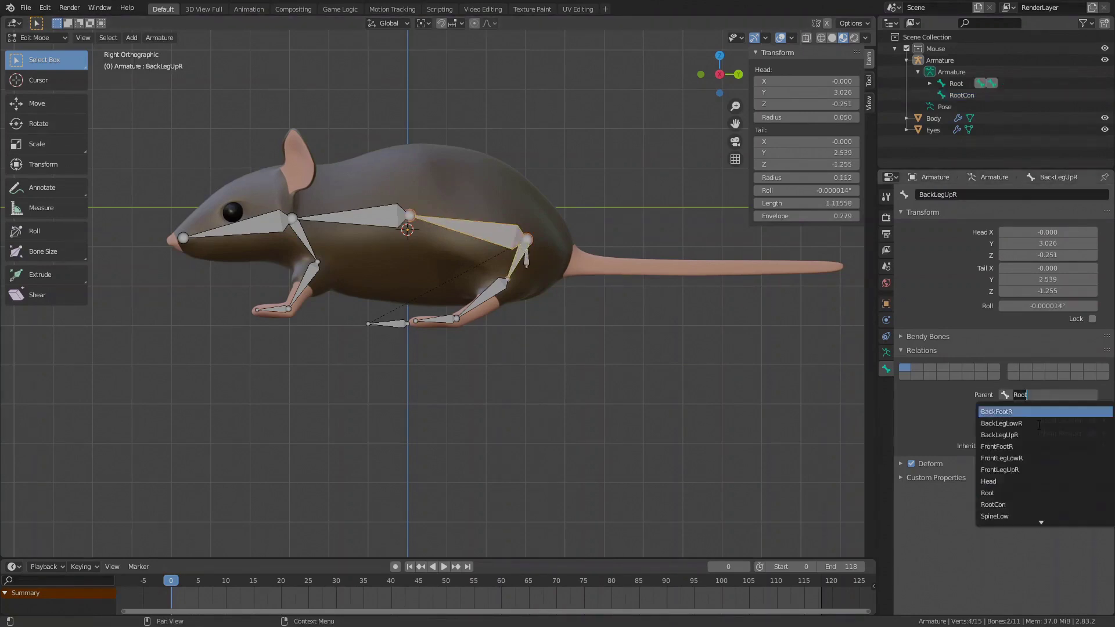
left_click(1007, 505)
right_click(1008, 395)
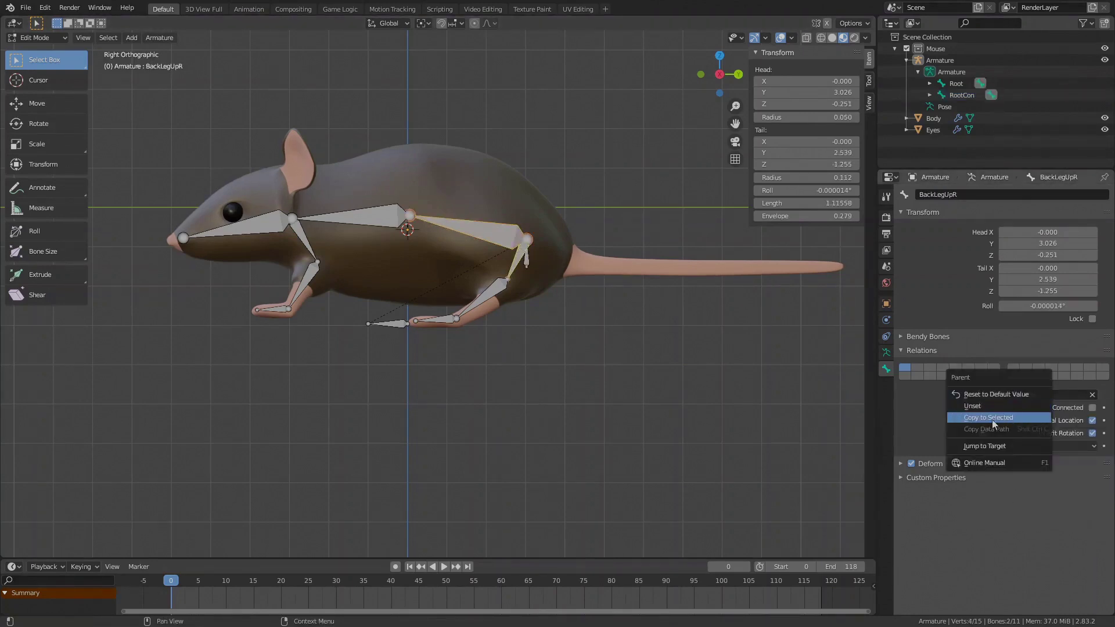
left_click(1024, 419)
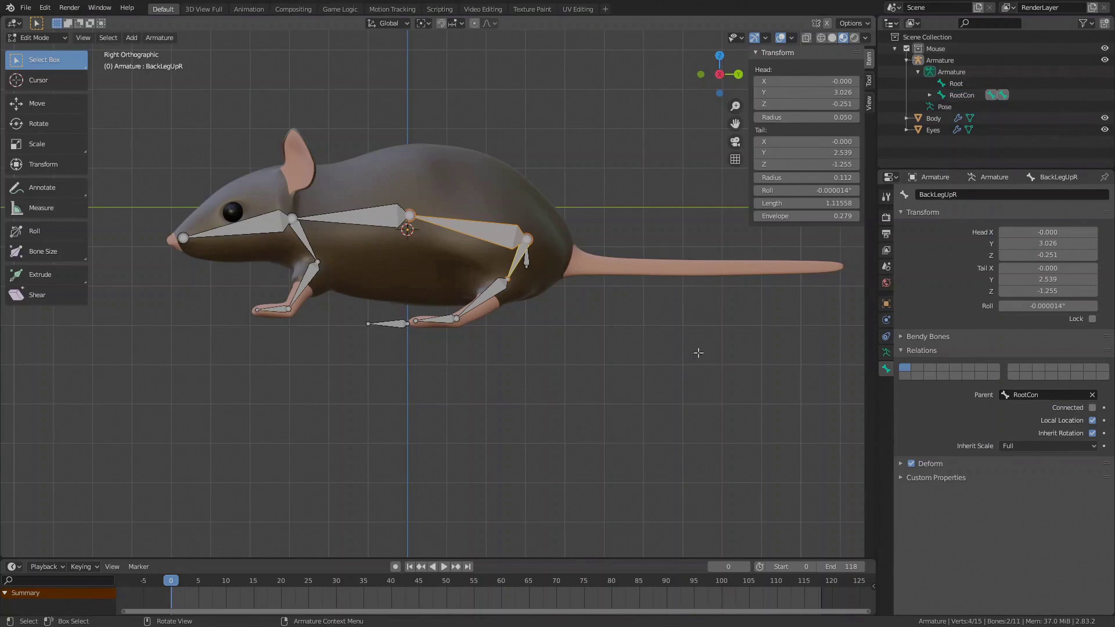
Step: Tick Connected for both selected bones and test-move a back leg bone
left_click(1092, 408)
right_click(1092, 407)
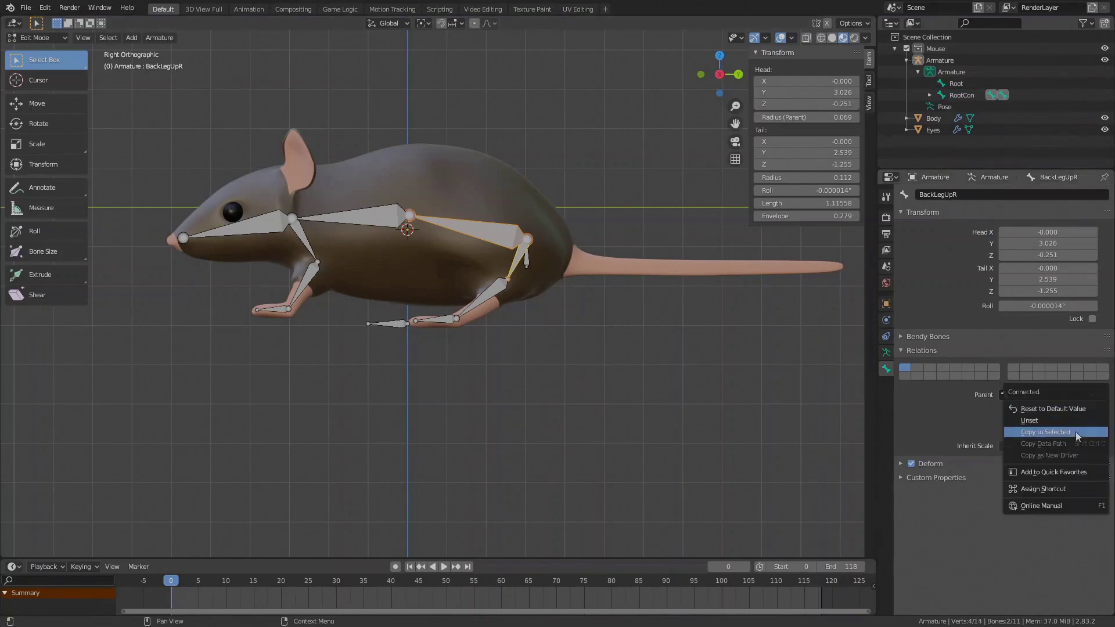
left_click(1075, 432)
left_click(527, 261)
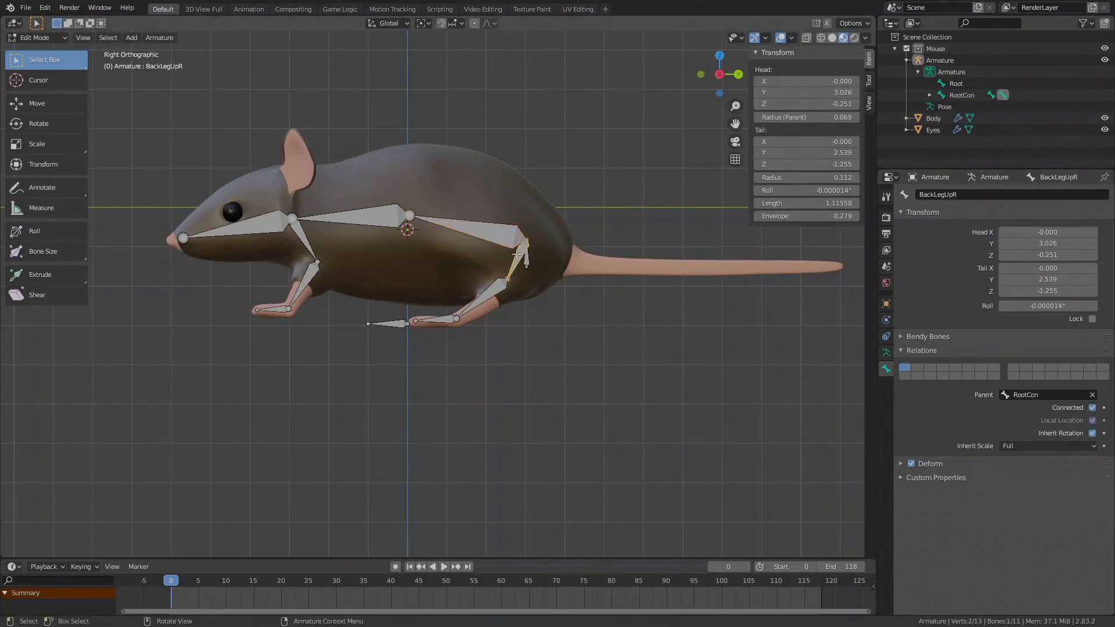
key("g")
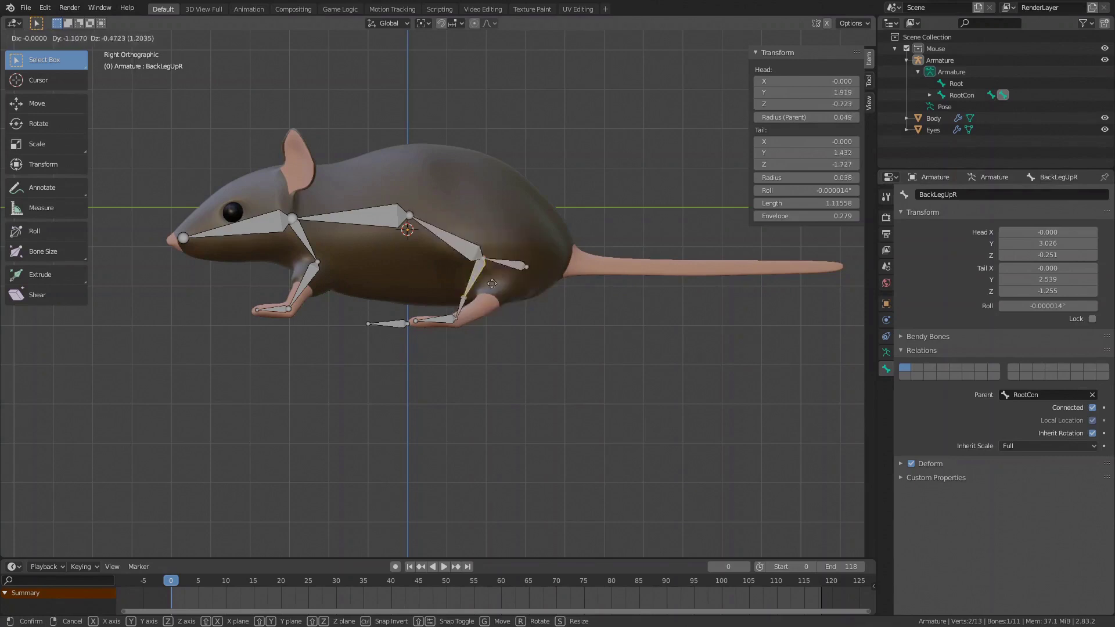
right_click(582, 326)
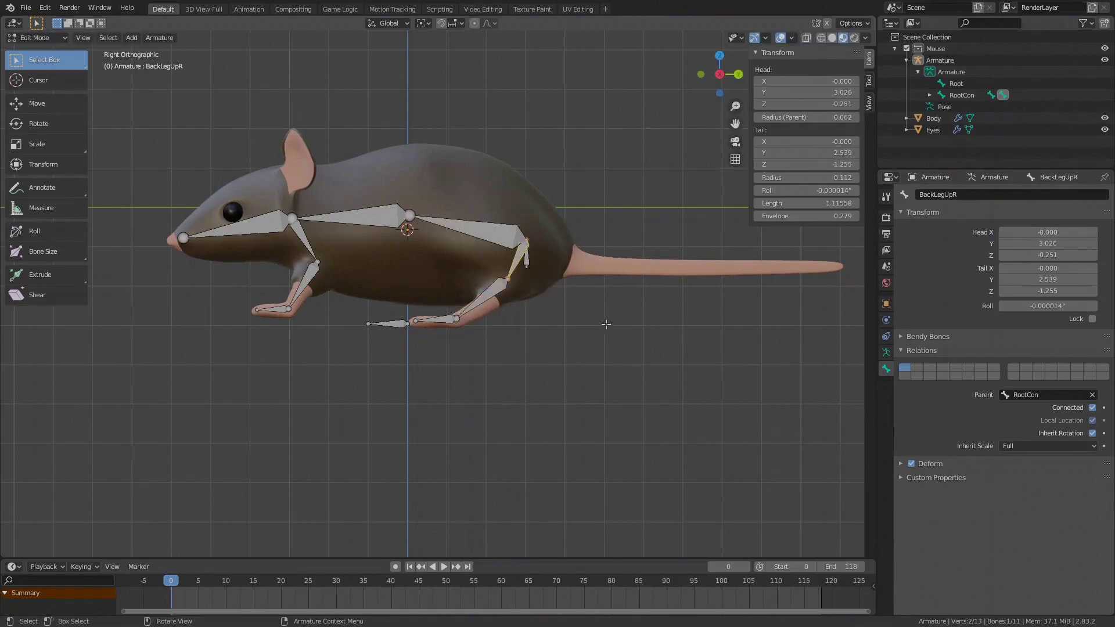
Step: Make Root the parent of the RootCon bone
left_click(962, 94)
left_click(1039, 395)
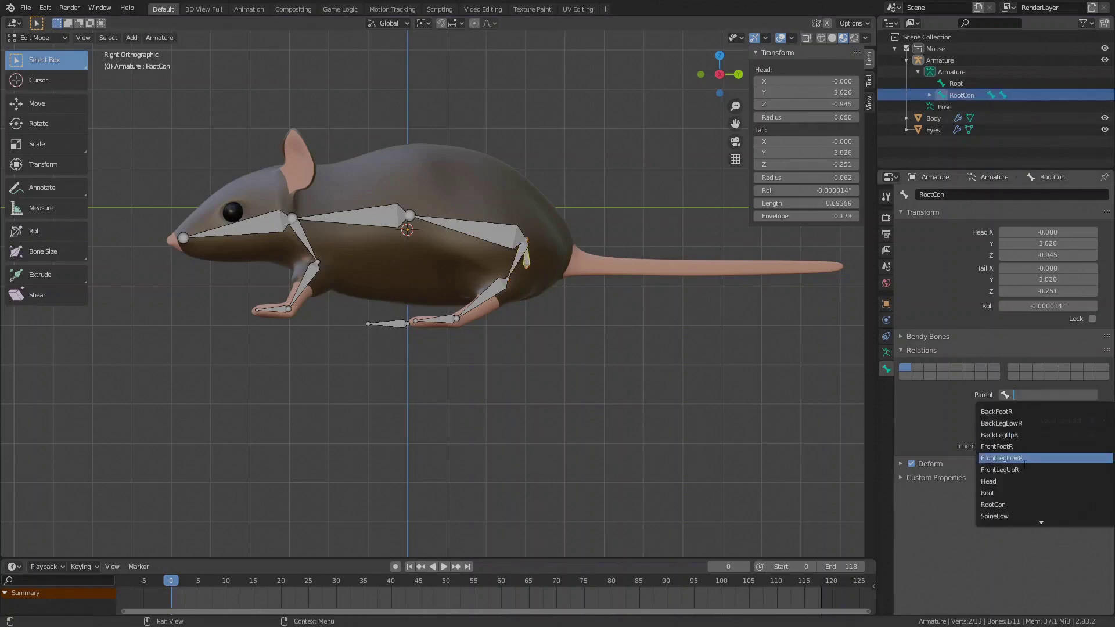
left_click(1011, 494)
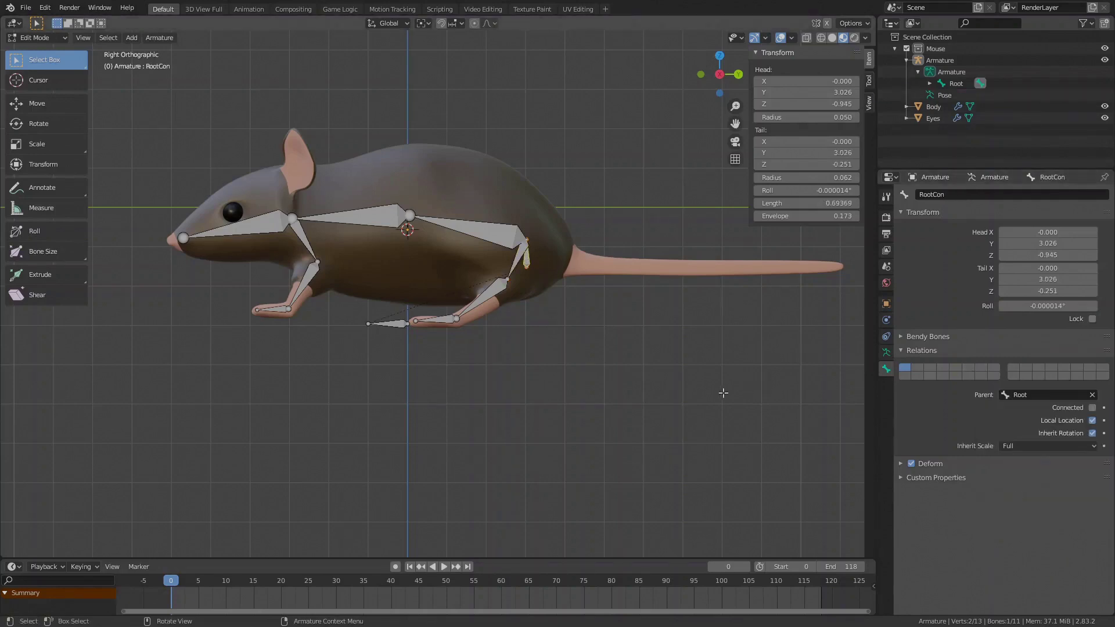
Step: Shift the right front and back lower leg and foot bones outward along X in top view
left_click(305, 285)
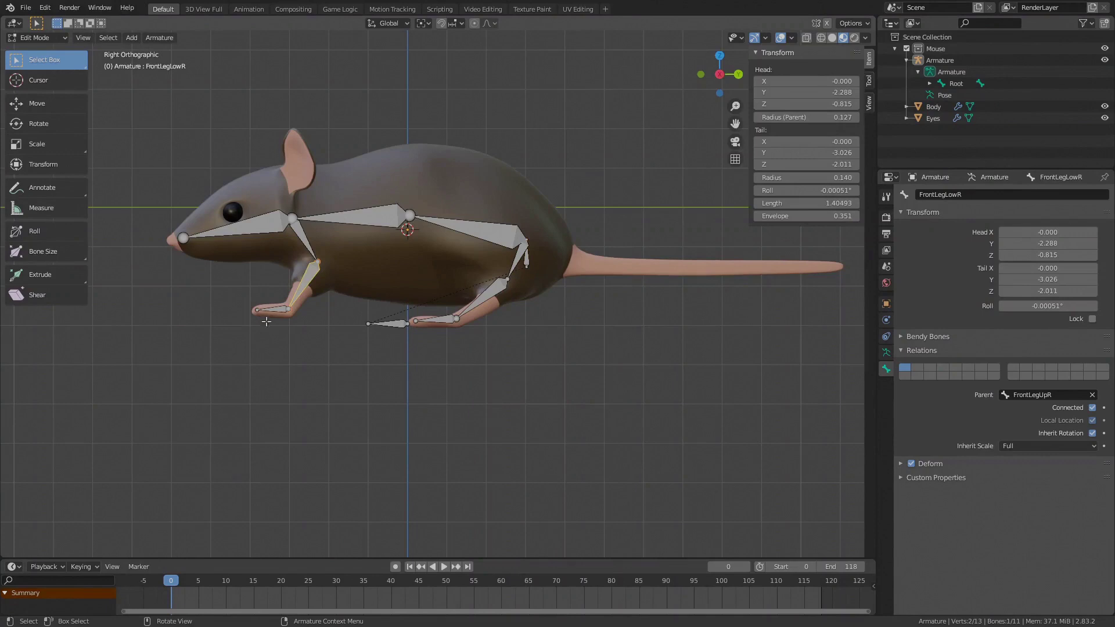
left_click(272, 309, "shift")
left_click(486, 294, "shift")
left_click(436, 321, "shift")
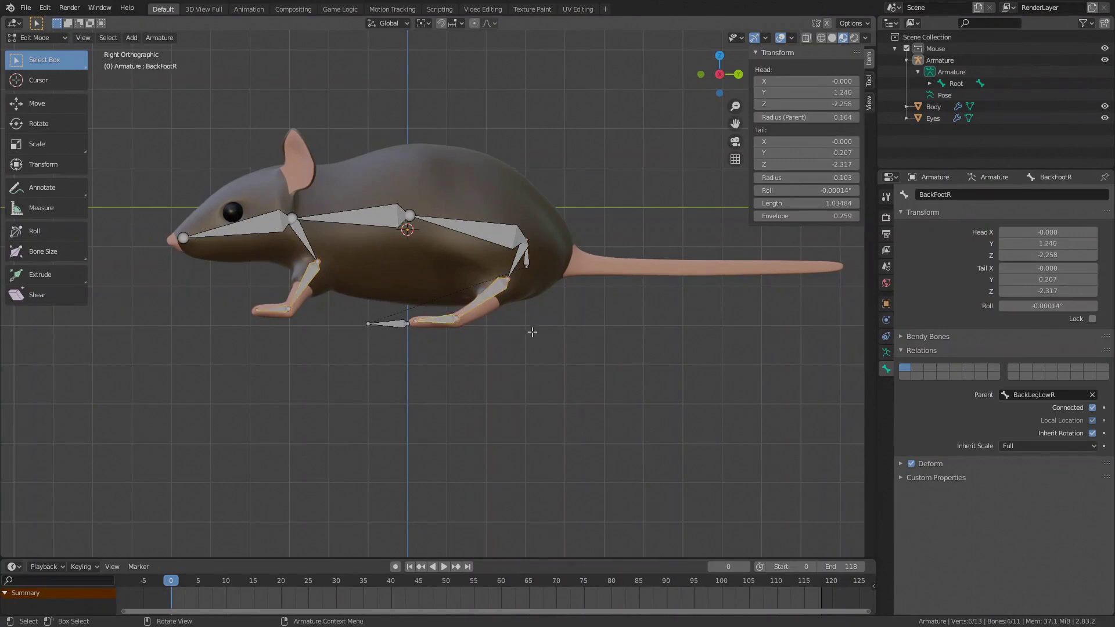
key("KP_7")
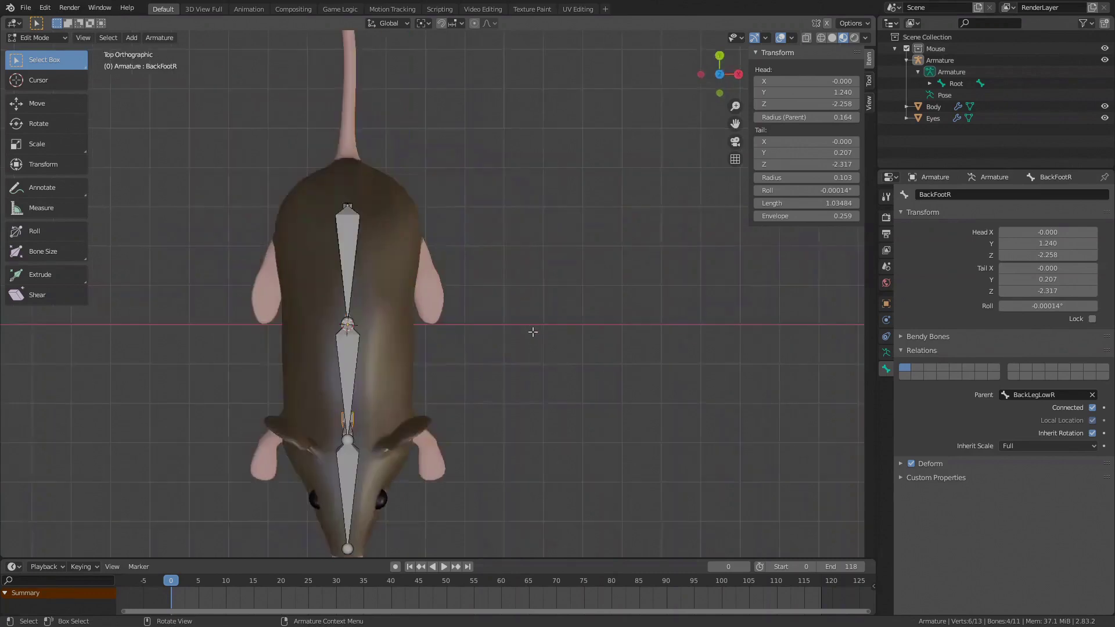
key("g")
key("x")
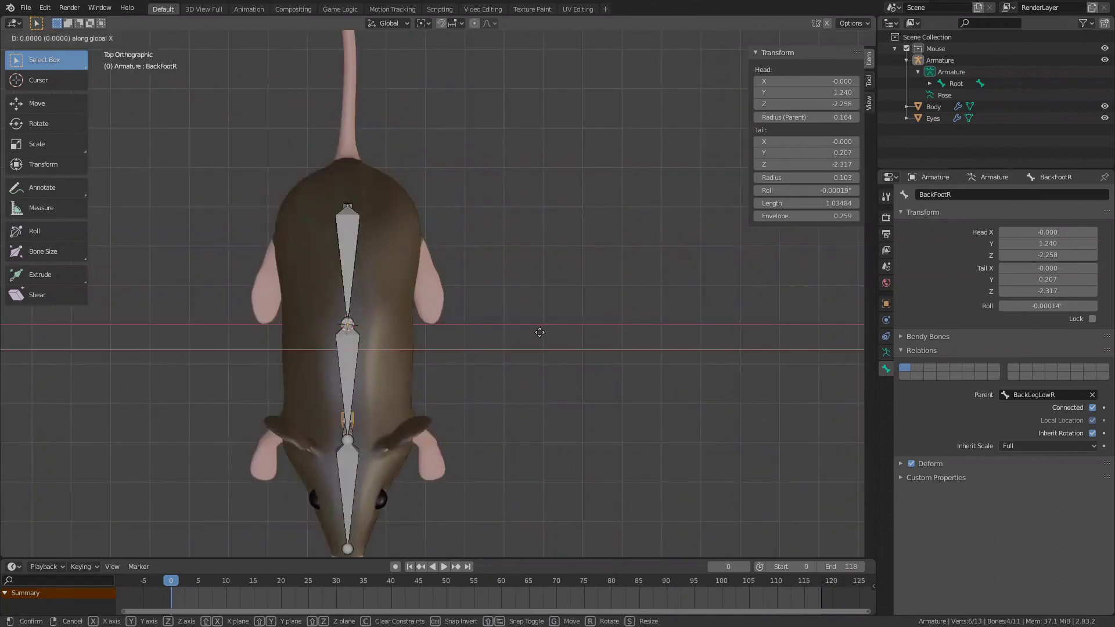
left_click(575, 330)
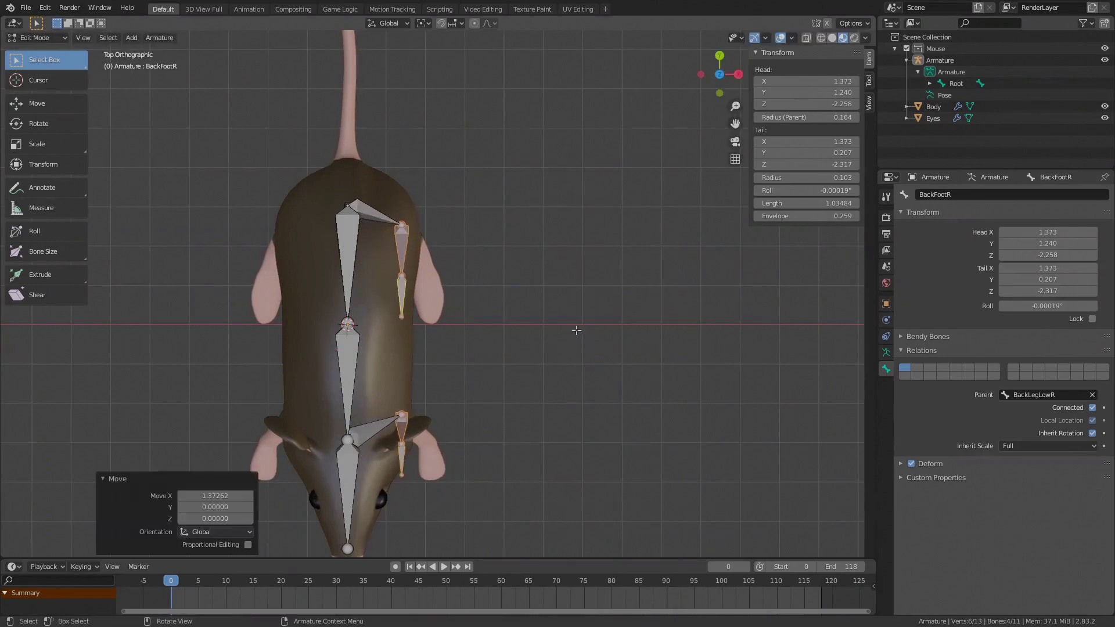
Step: Move both right foot bones further outward along X to start at X 2.022
left_click(403, 288)
left_click(401, 461, "shift")
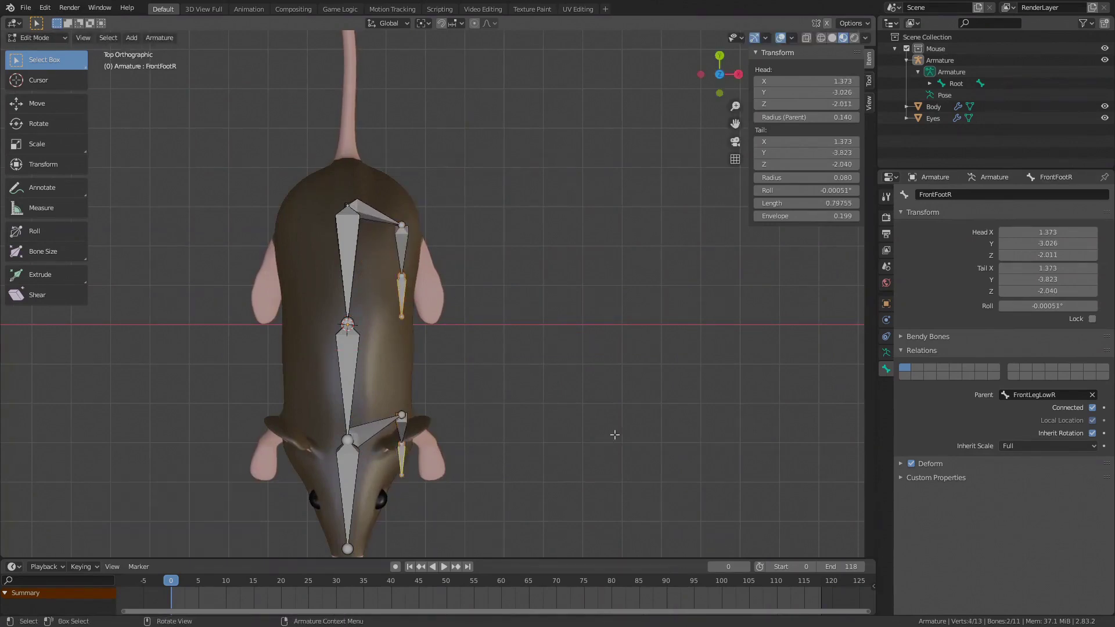
key("g")
key("x")
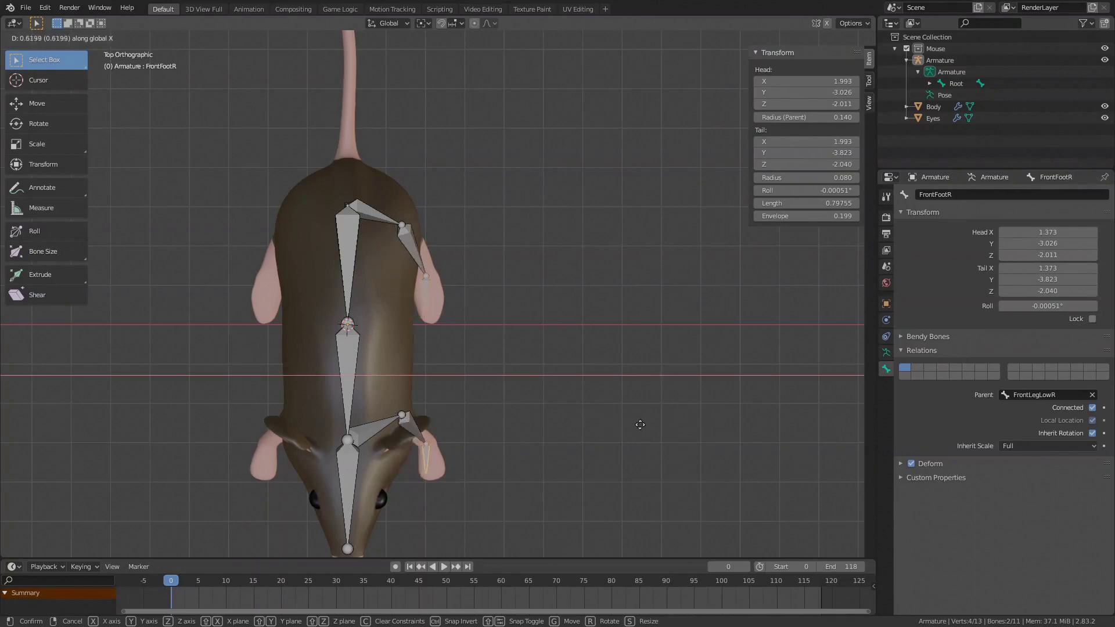
left_click(633, 423)
Step: Nudge the tips of both right foot bones along X to sit over the paws
left_click(430, 318)
key("g")
key("x")
left_click(438, 318)
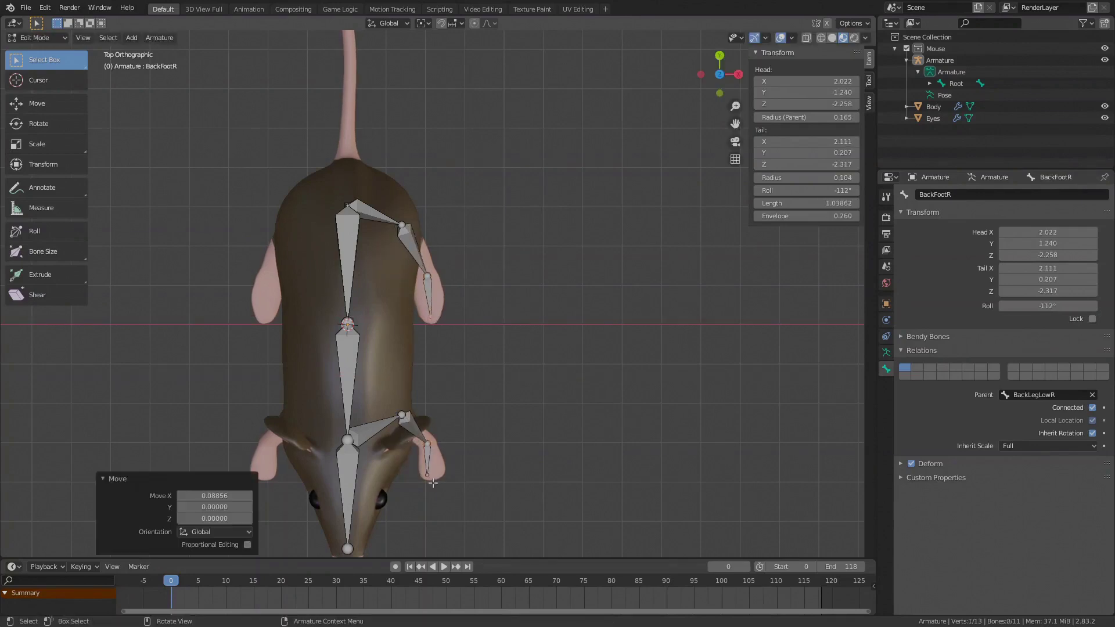
left_click(430, 476)
key("g")
key("x")
left_click(494, 465)
Step: Pull the FrontLegUpR knee joint inward along X in the front view
middle_click_drag(741, 339, 741, 225)
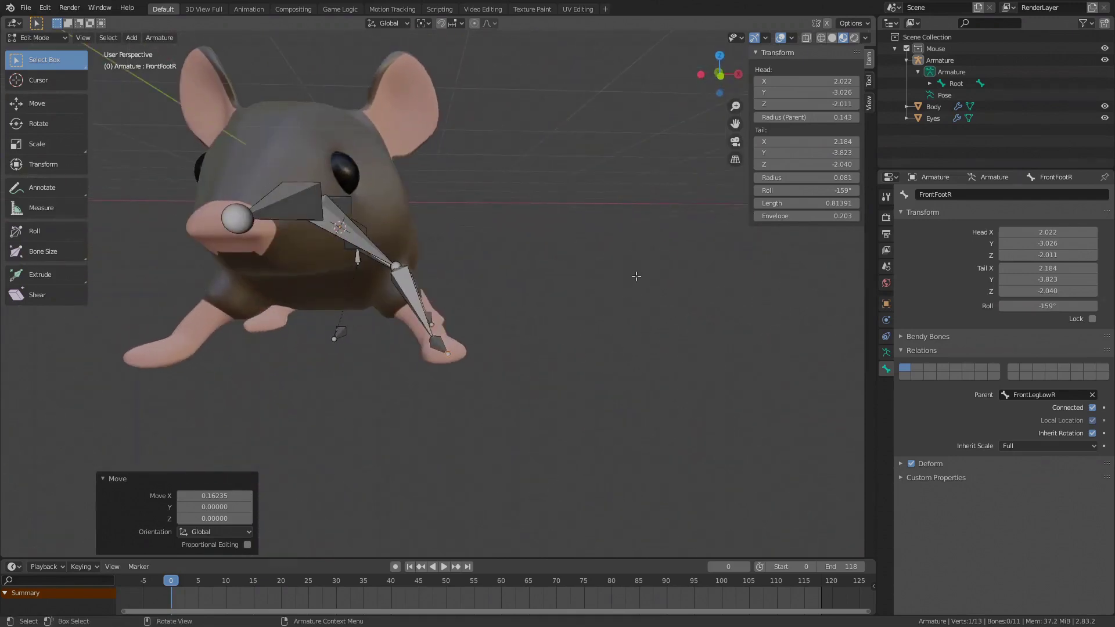
left_click(391, 255)
key("KP_1")
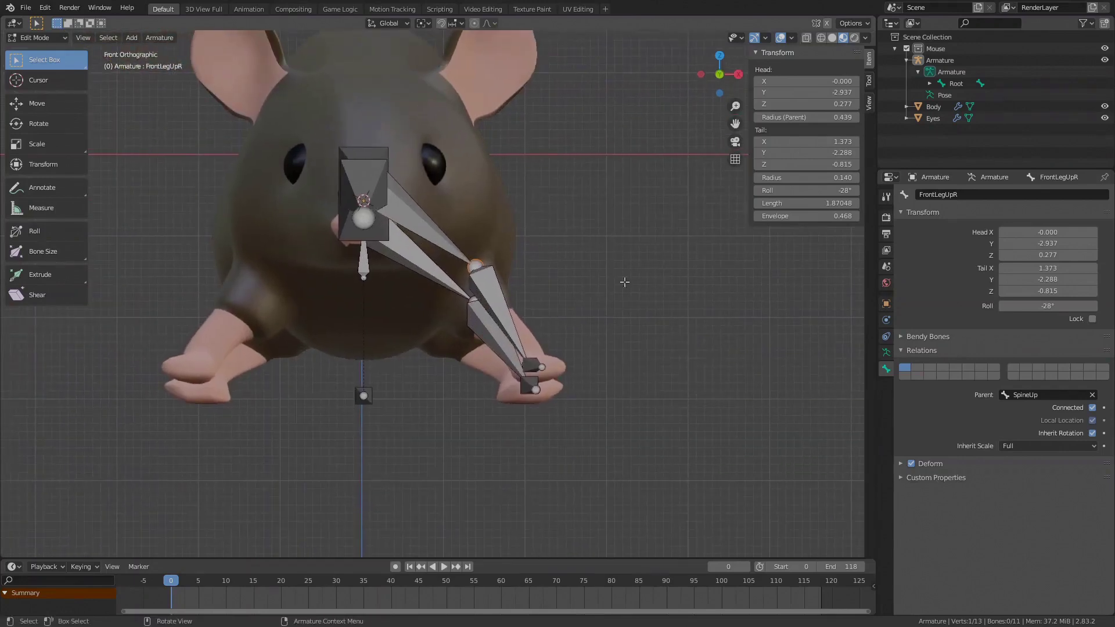
key("g")
key("x")
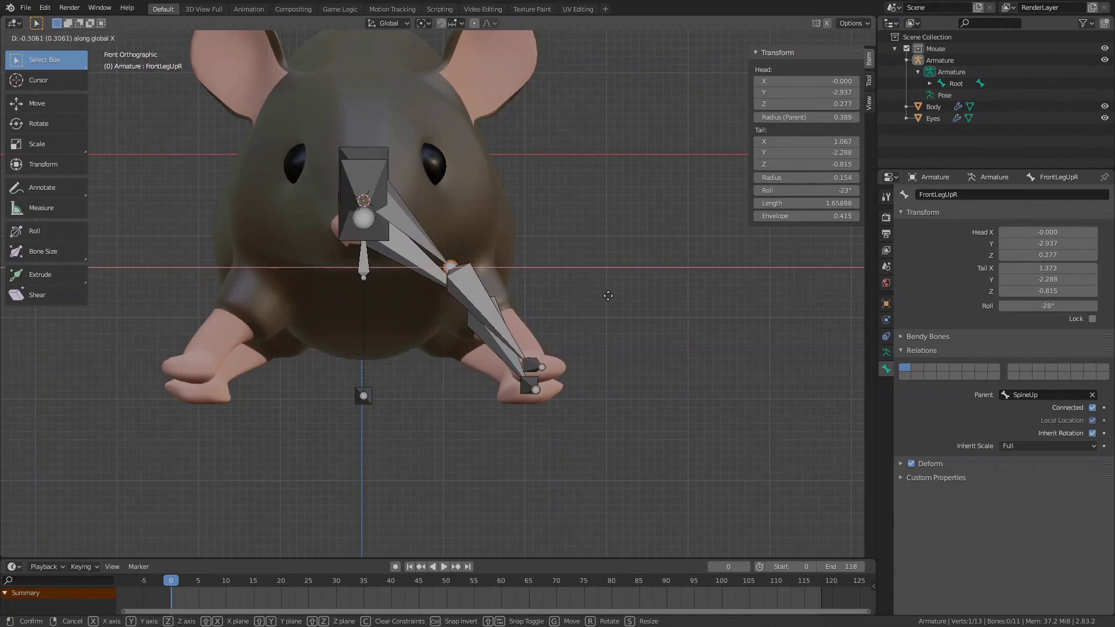
left_click(607, 297)
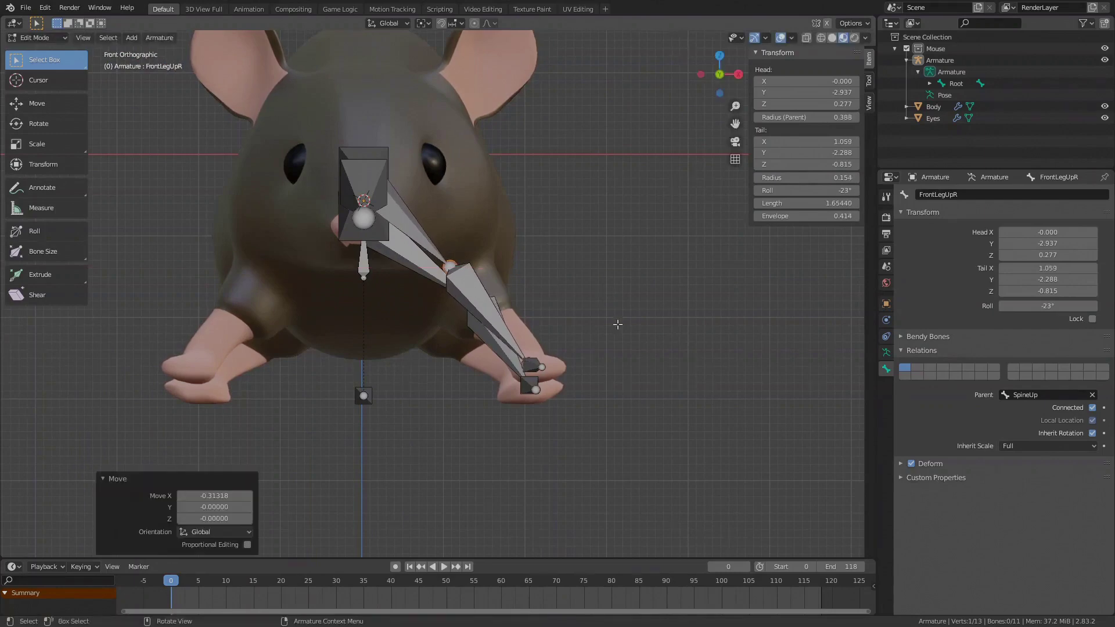
Step: Align the BackLegUpR knee joint inside the leg along X from behind and Y from the side
key("ctrl+KP_1")
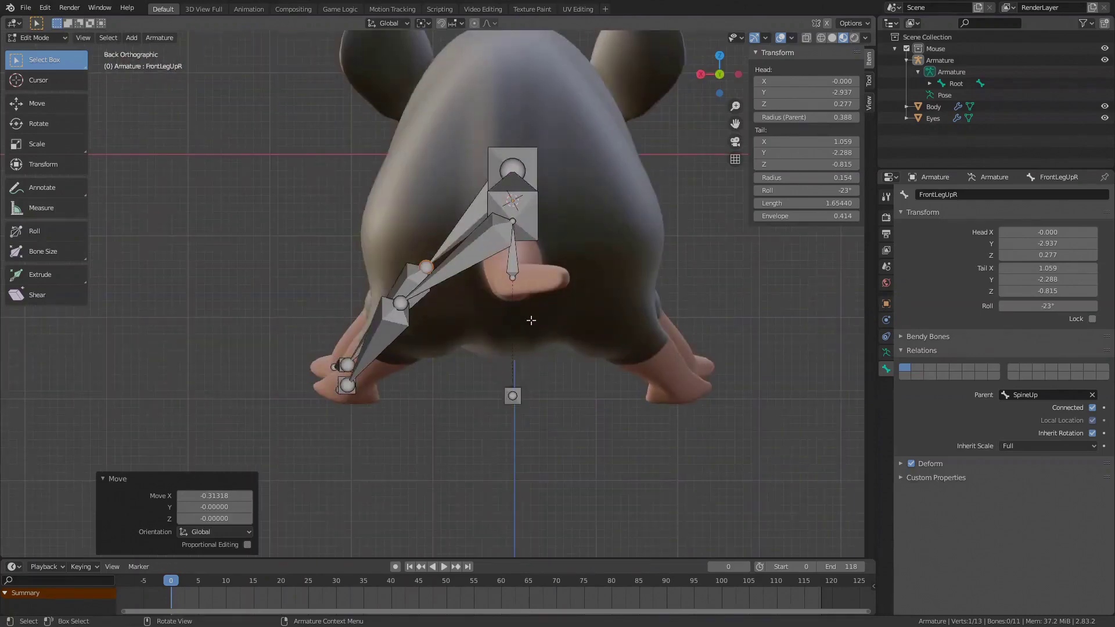
left_click(400, 302)
key("g")
key("x")
left_click(498, 307)
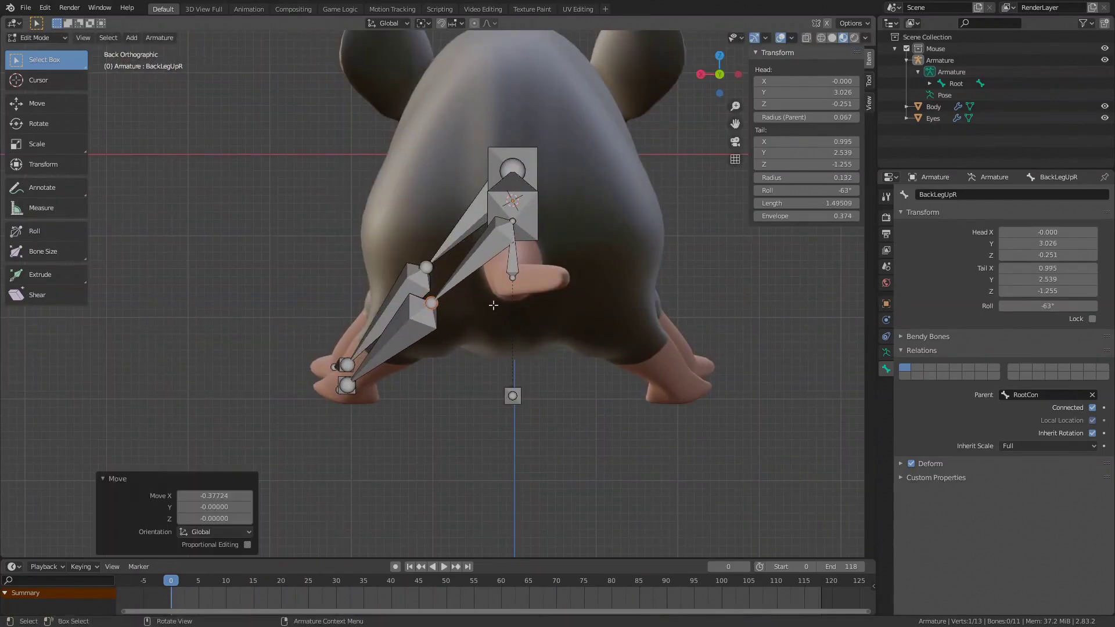
key("KP_3")
key("g")
key("y")
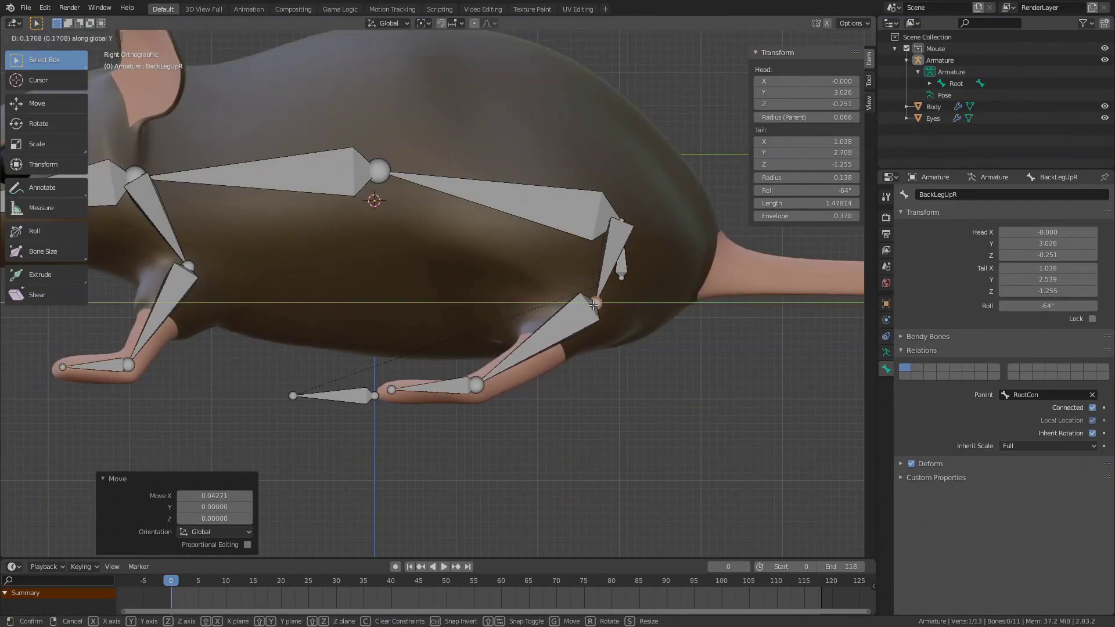
left_click(596, 302)
Step: Lower BackFootR slightly along Z, head at Z -2.294, and inspect the hind legs
left_click(474, 384)
key("g")
key("z")
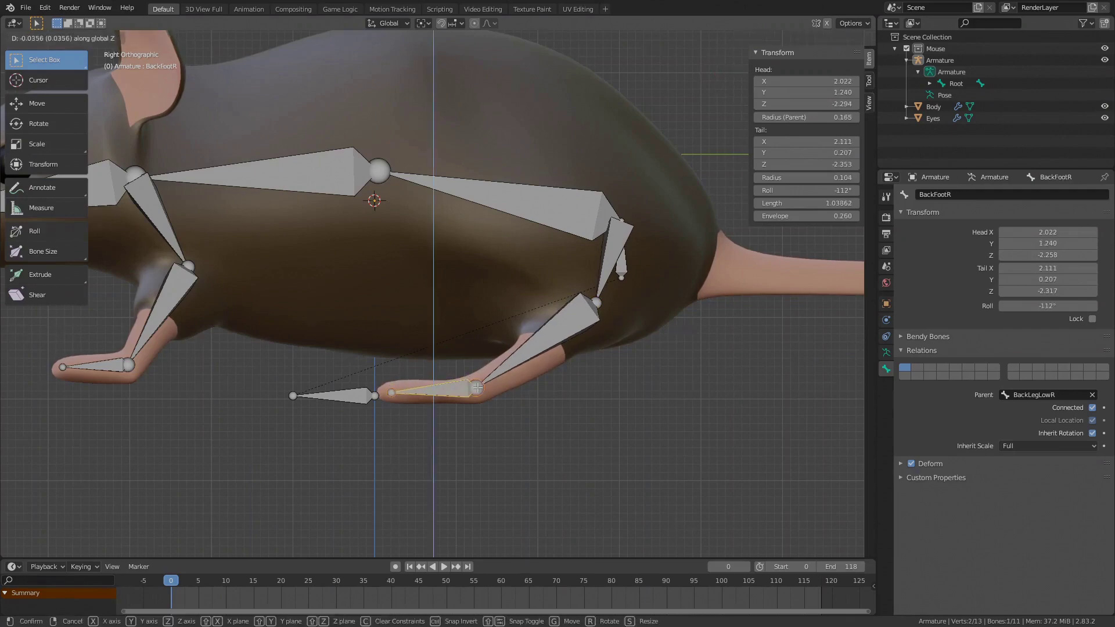
left_click(474, 388)
scroll(475, 388, "down", 4)
middle_click_drag(474, 388, 380, 353)
scroll(325, 320, "up", 3)
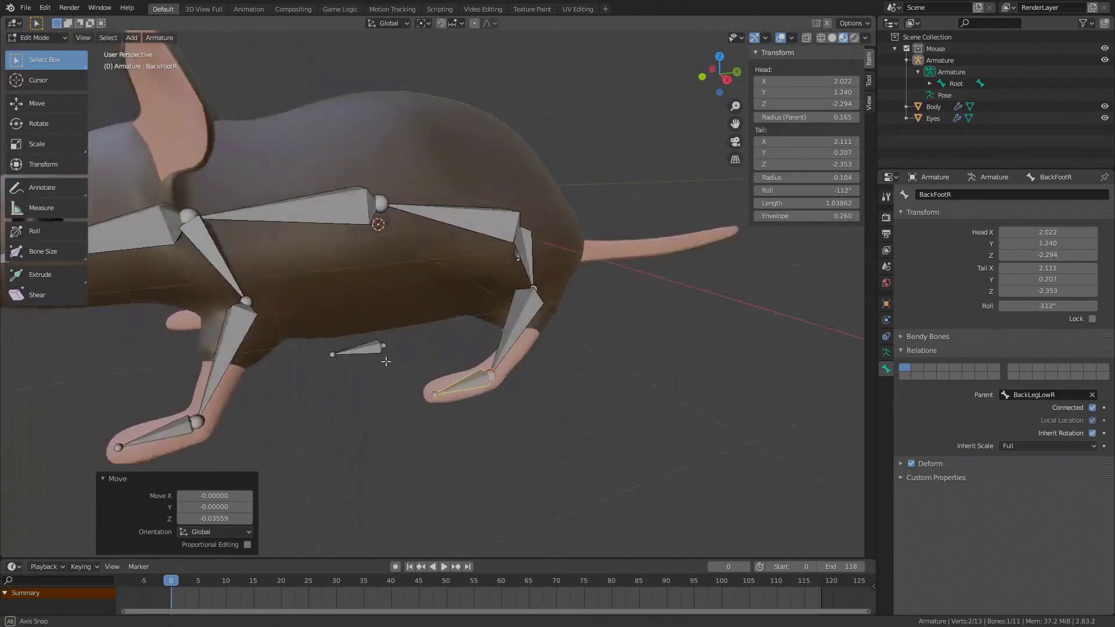
scroll(373, 354, "up", 2)
Step: Select all the right front and back leg and foot bones in top view
key("KP_7")
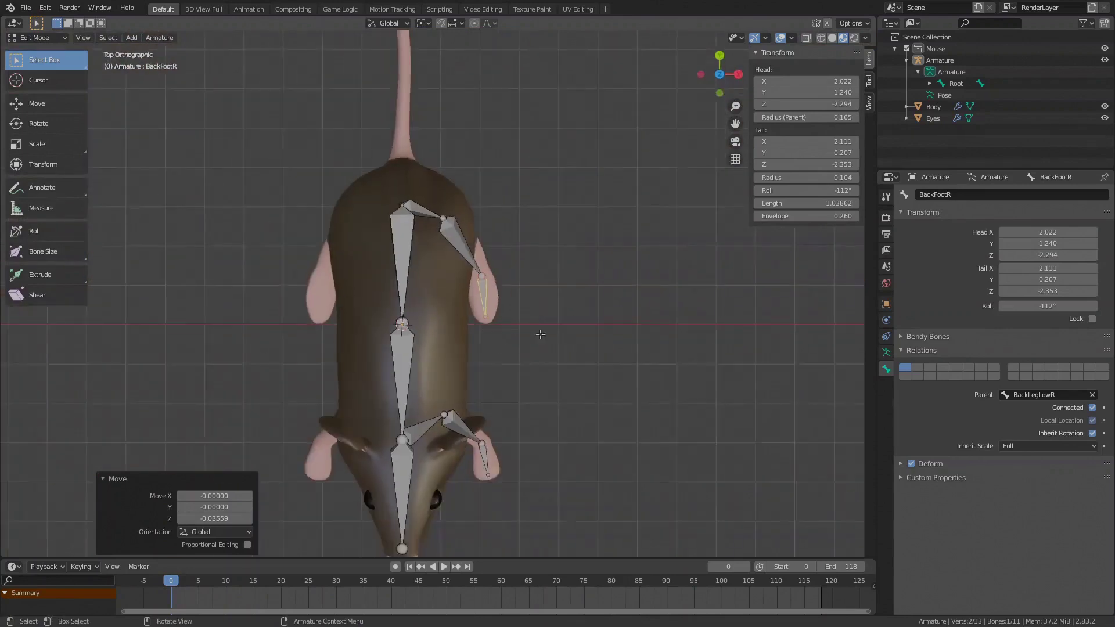
middle_click_drag(537, 330, 594, 295, "shift")
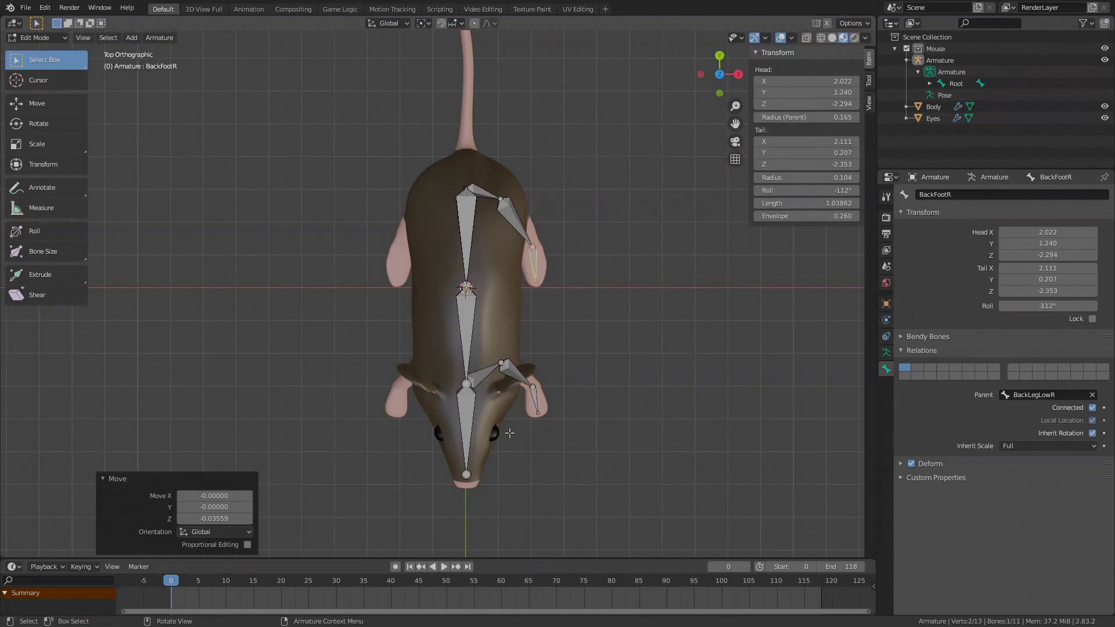
left_click(514, 221)
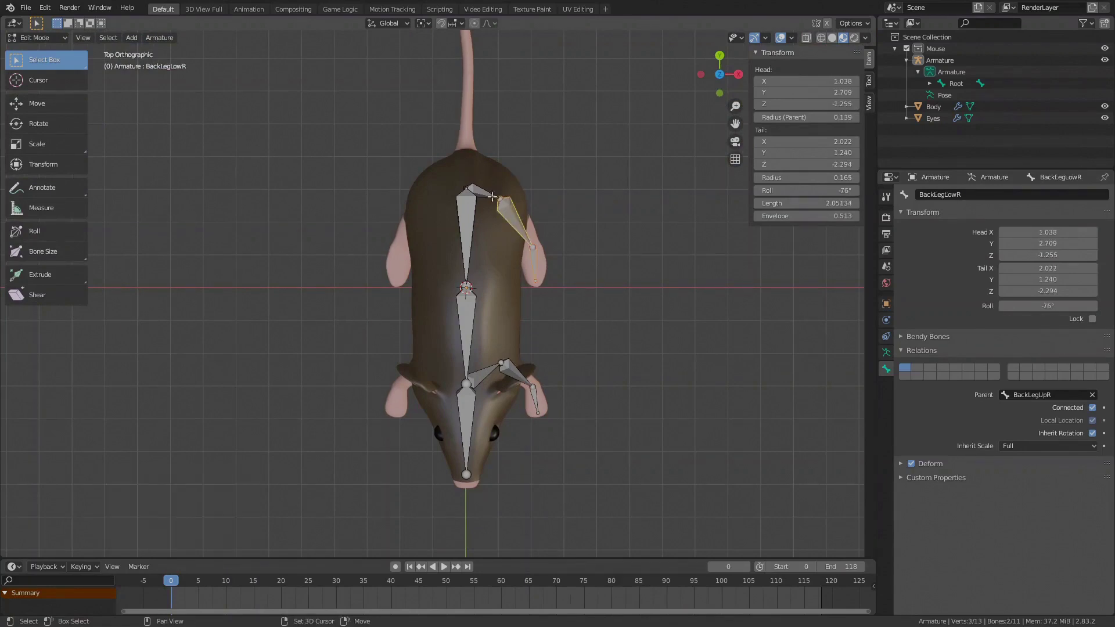
left_click(519, 372, "shift")
left_click(518, 375, "shift")
left_click(534, 401, "shift")
Step: Duplicate the bones and mirror them across X with scale -1 around the 3D cursor
left_click(424, 23)
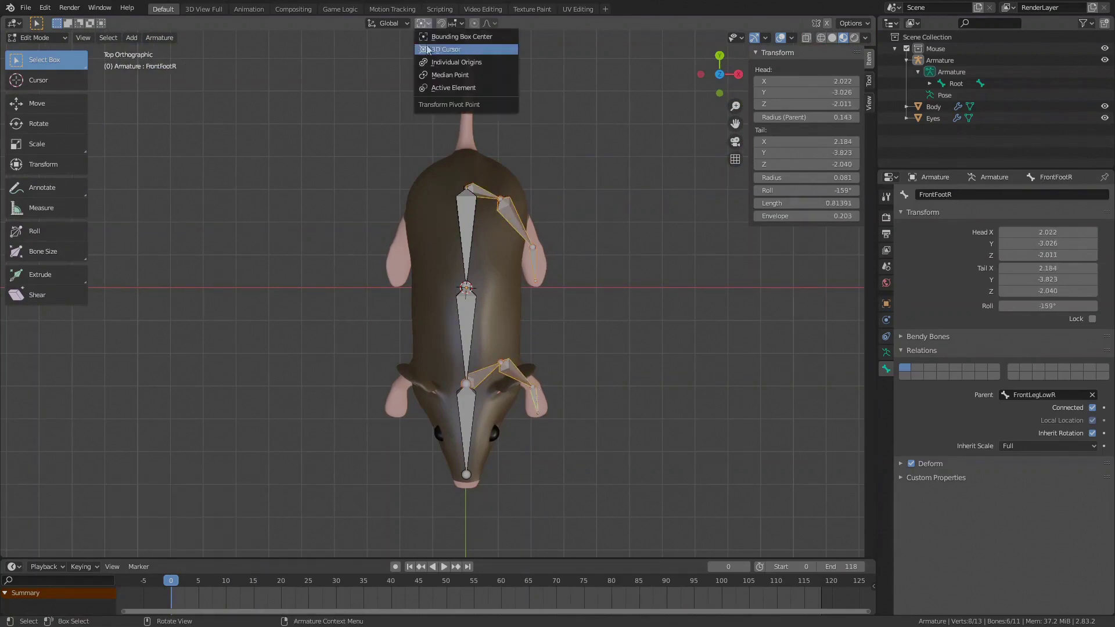
left_click(484, 50)
key("shift+d")
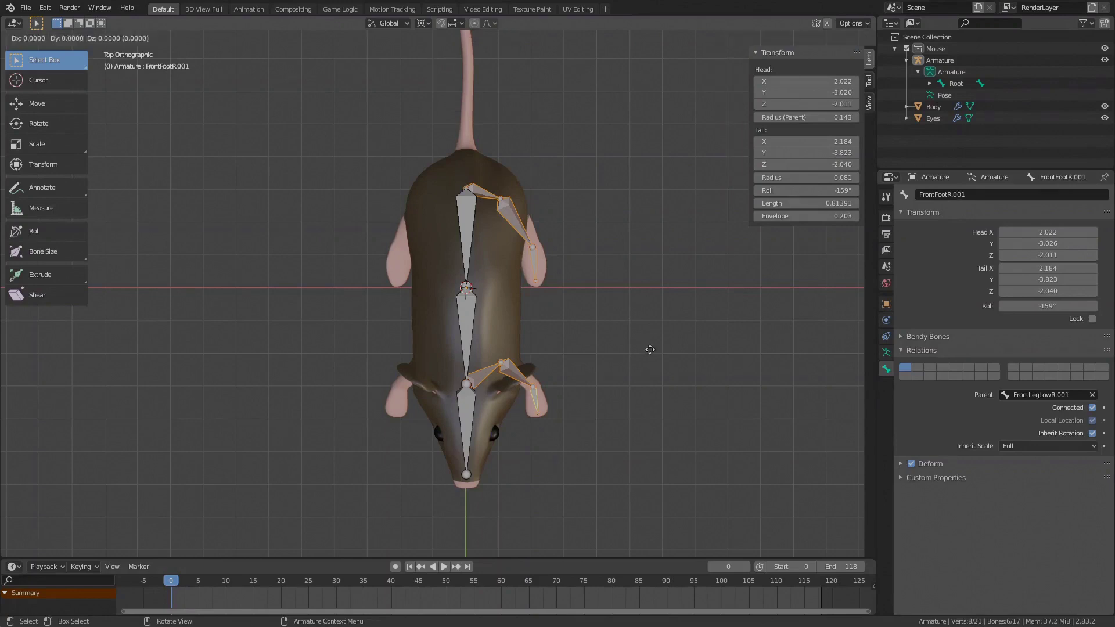
key("s")
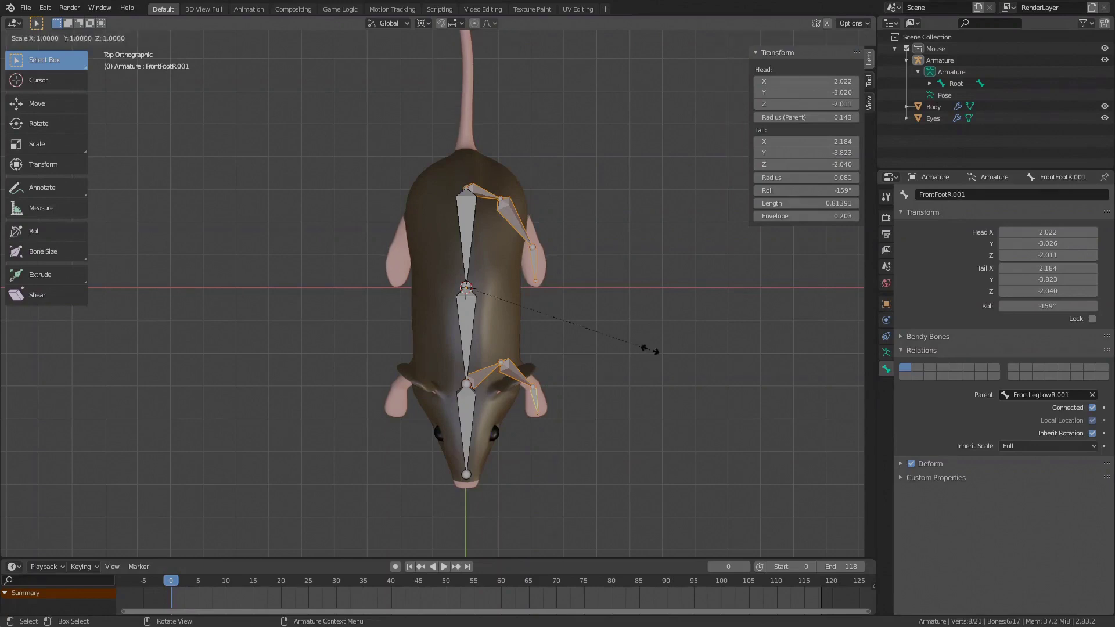
key("x")
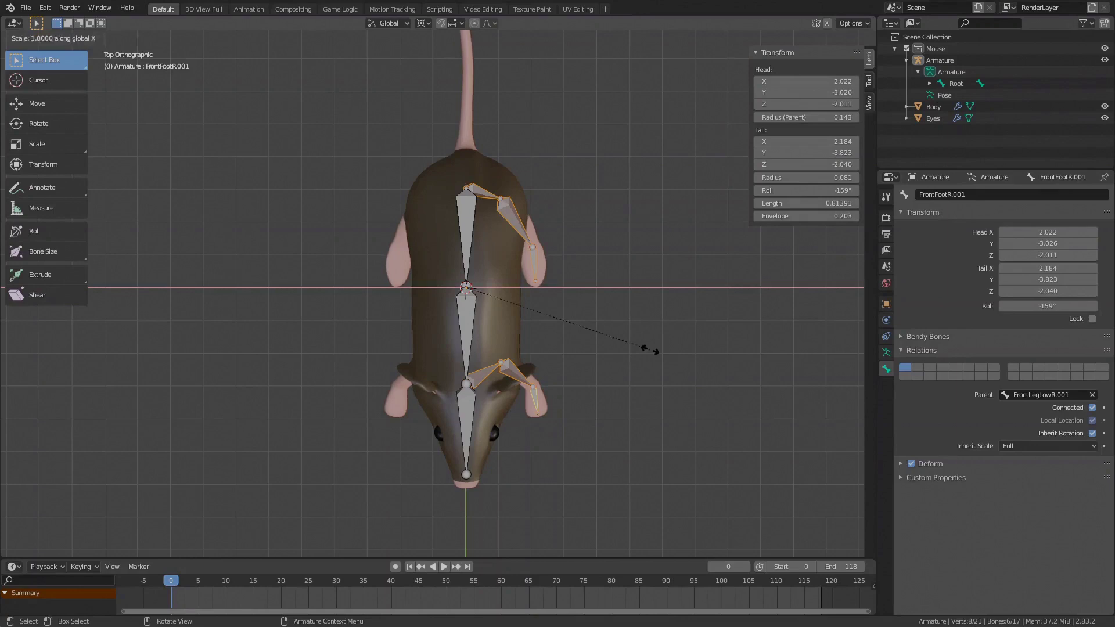
type("-1")
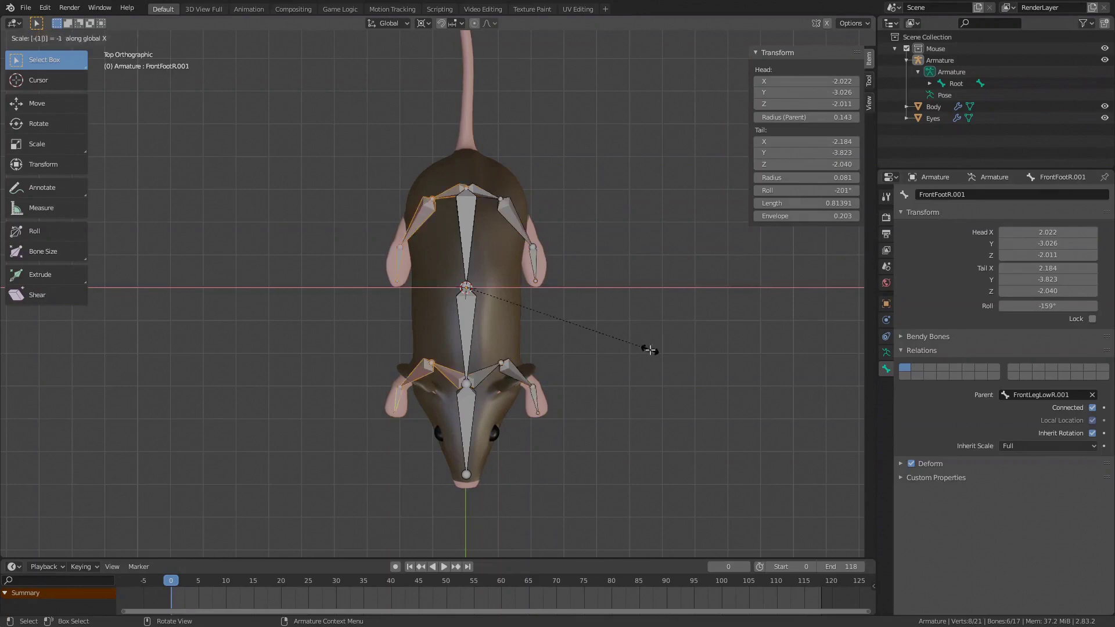
key("Return")
left_click(422, 23)
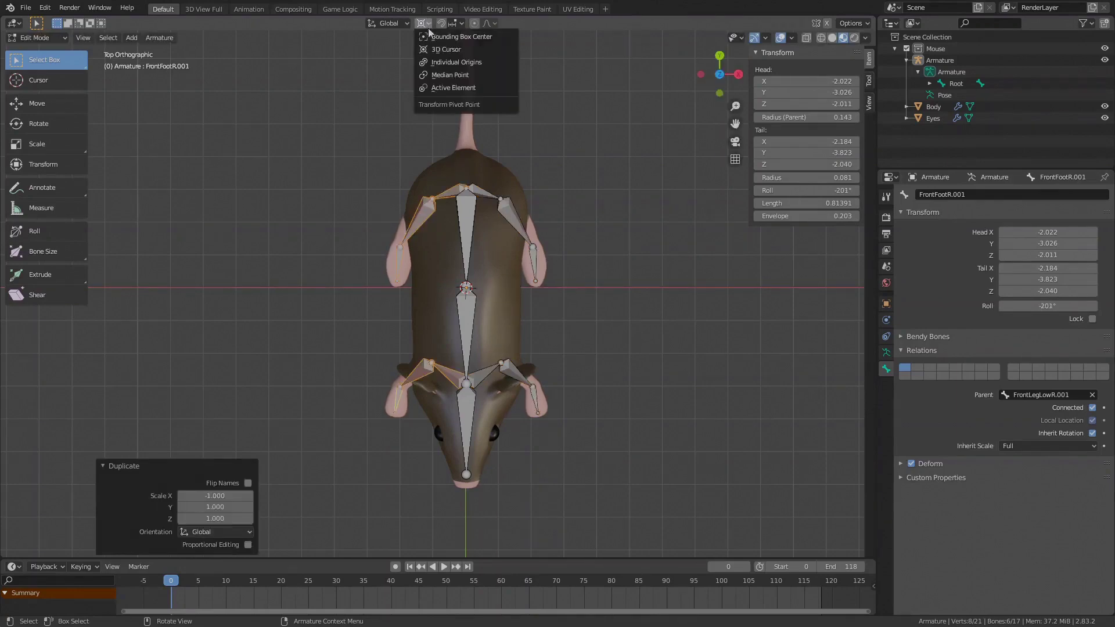
left_click(487, 36)
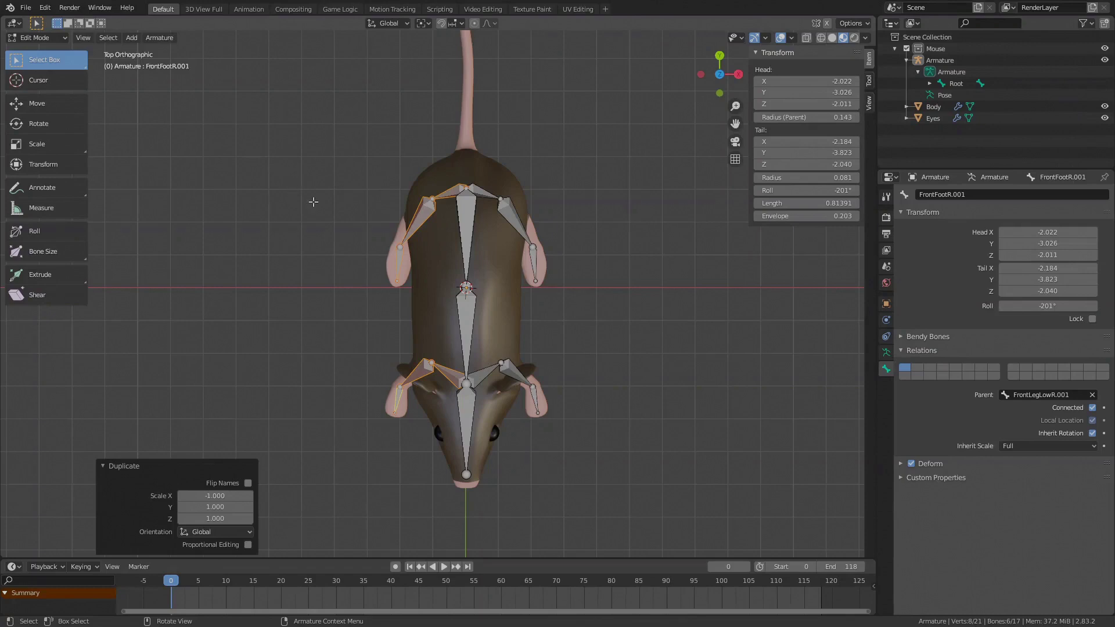
Step: Compare the right upper leg bones with their mirrored left copies
left_click(485, 373)
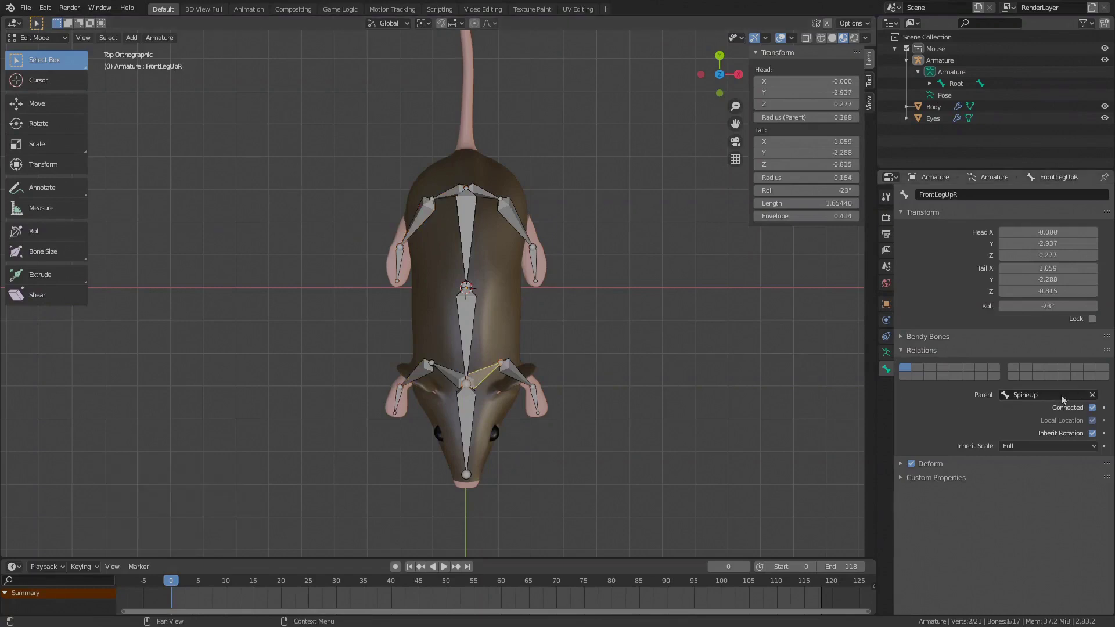
left_click(447, 373)
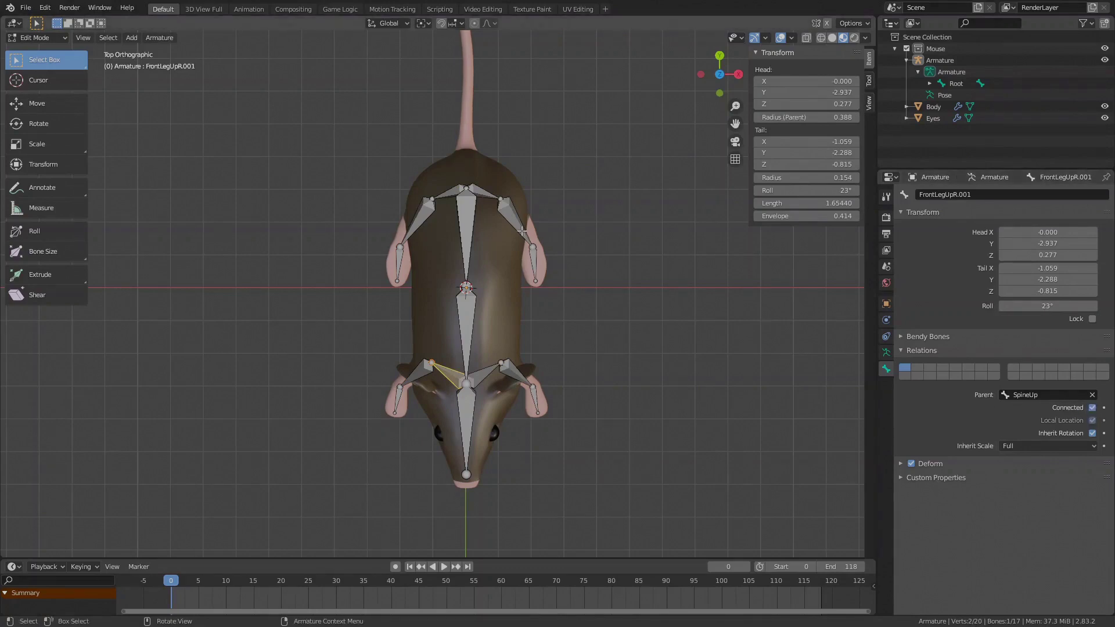
left_click(485, 194)
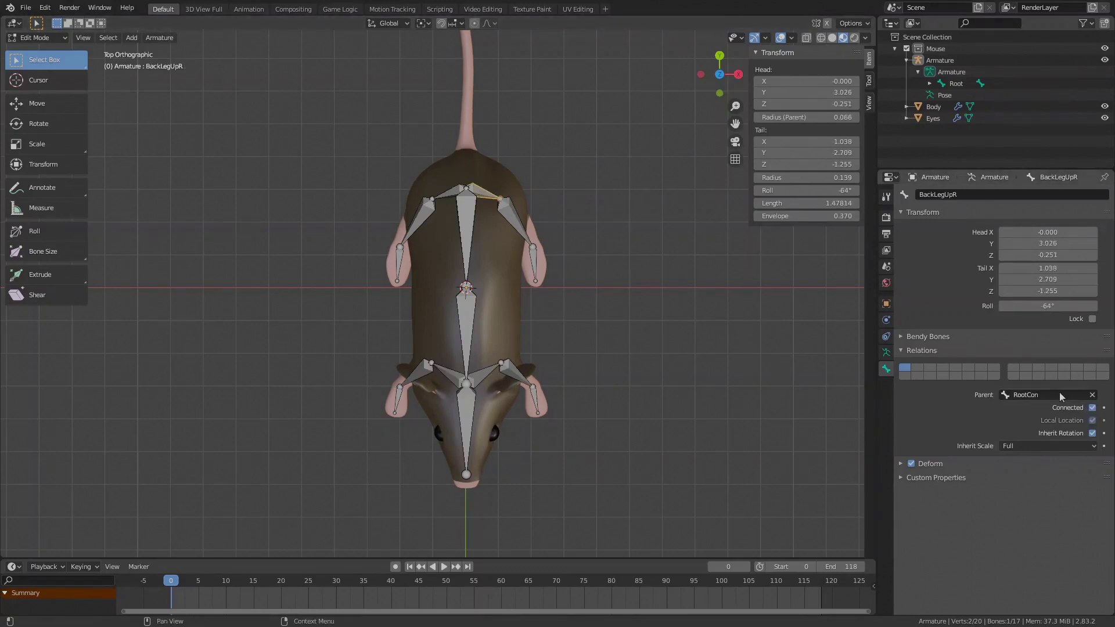
left_click(455, 194)
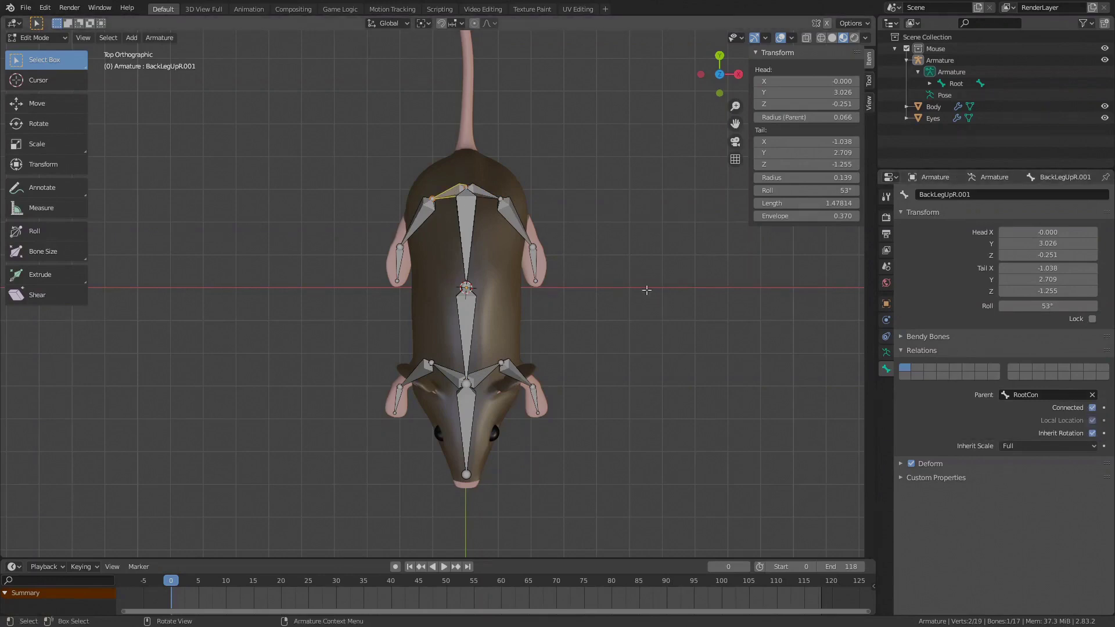
Step: Rename the selected mirrored bone, replacing its R.001 ending with L
left_click(964, 196)
key("End")
key("BackSpace")
key("BackSpace")
key("BackSpace")
key("BackSpace")
key("BackSpace")
type("L")
key("Return")
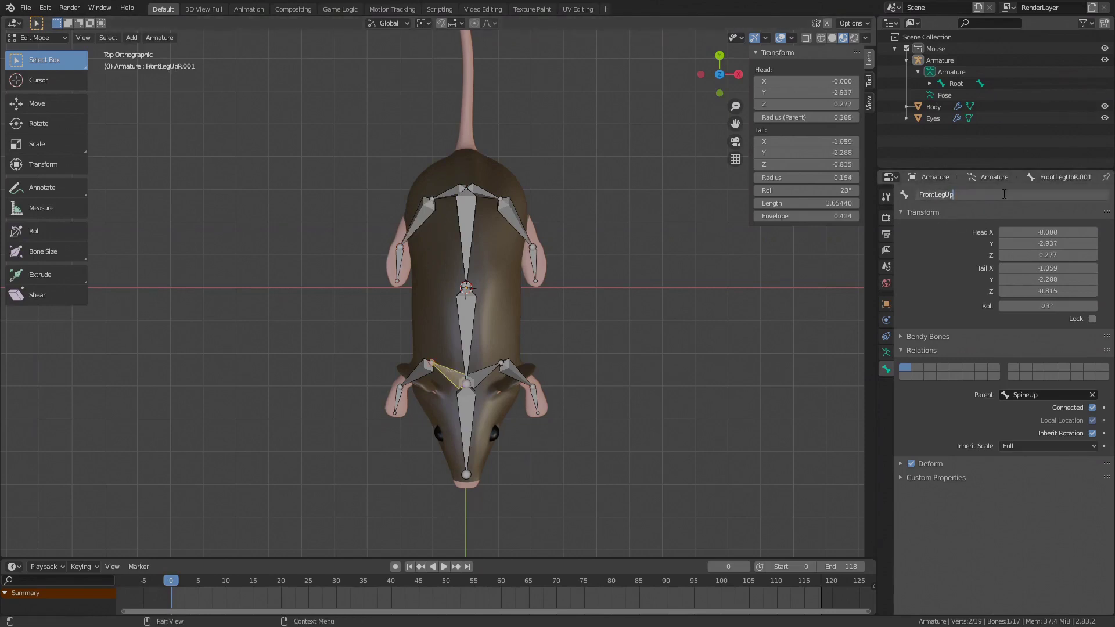
type("L")
key("Return")
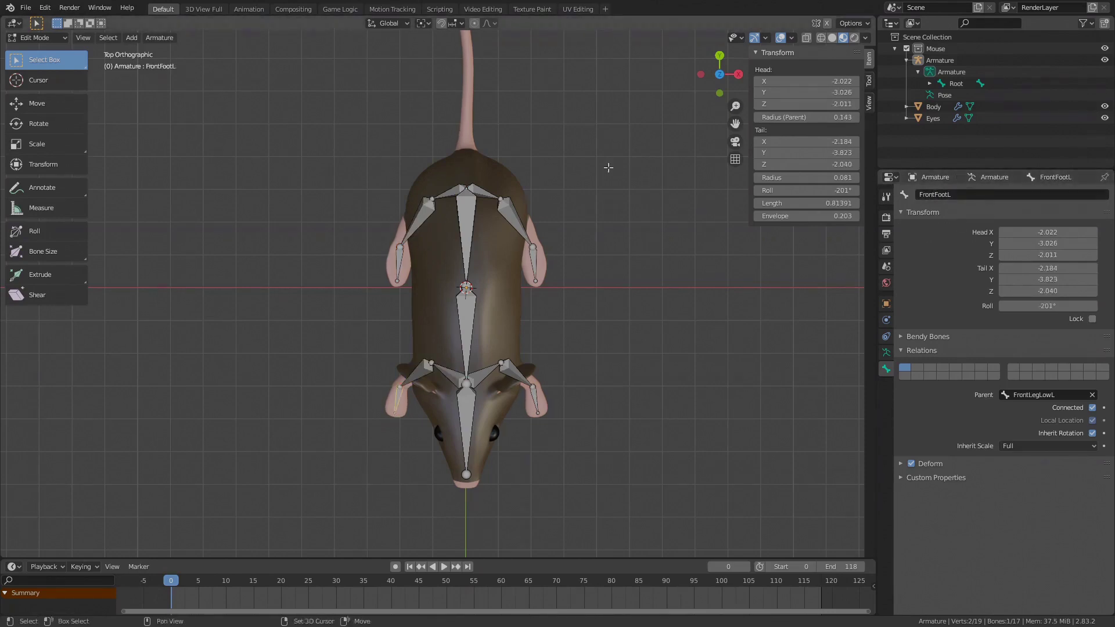
Step: Extrude three connected bones from the rear spine joint up to the tail tip
middle_click_drag(608, 167, 626, 299, "shift")
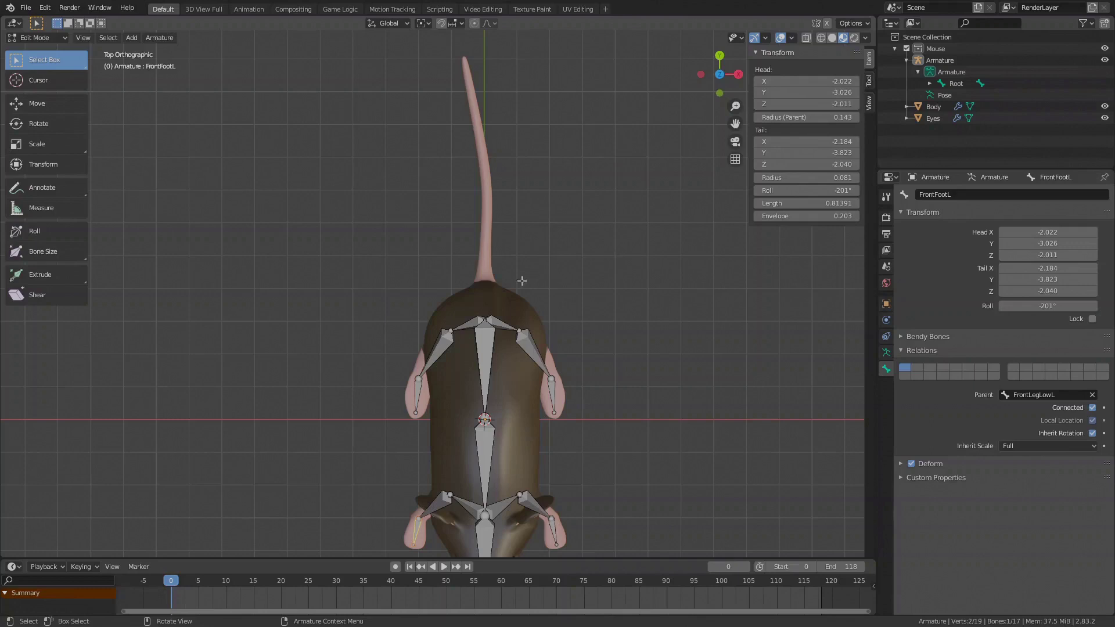
left_click(484, 315)
key("e")
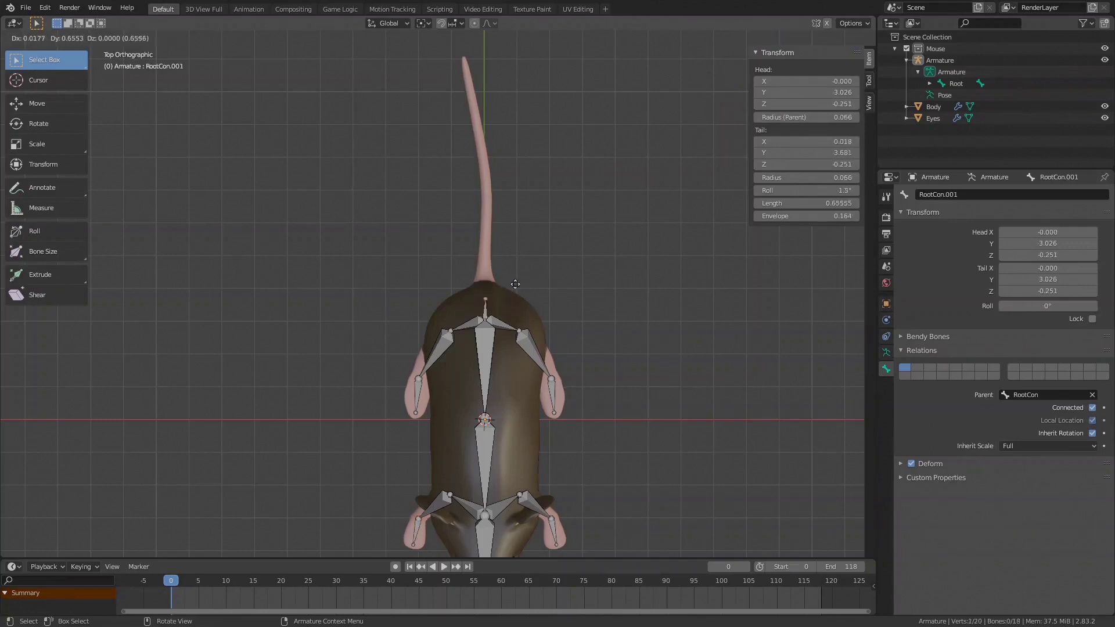
left_click(512, 270)
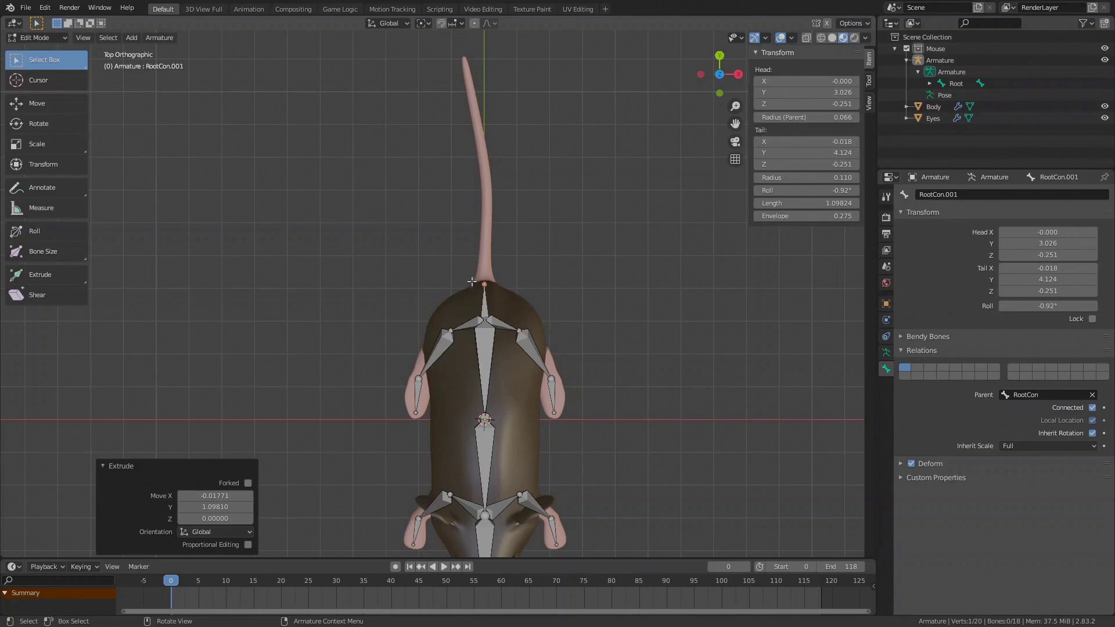
key("e")
left_click(488, 230)
key("e")
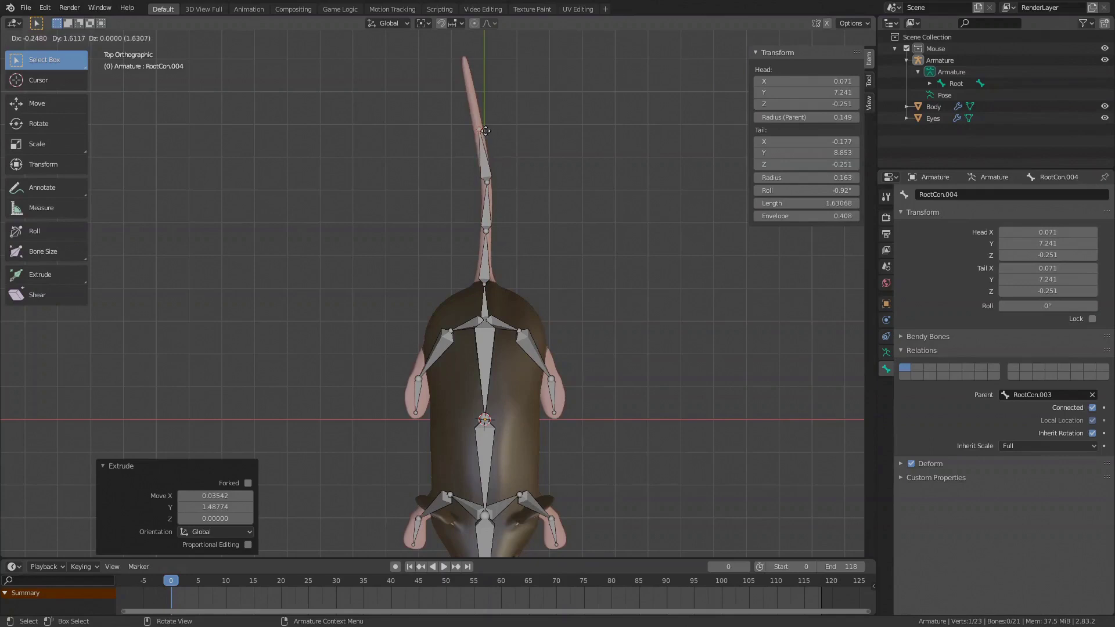
left_click(490, 174)
Step: Nudge a tail joint so the chain follows the tail
key("g")
left_click(486, 237)
key("g")
left_click(487, 232)
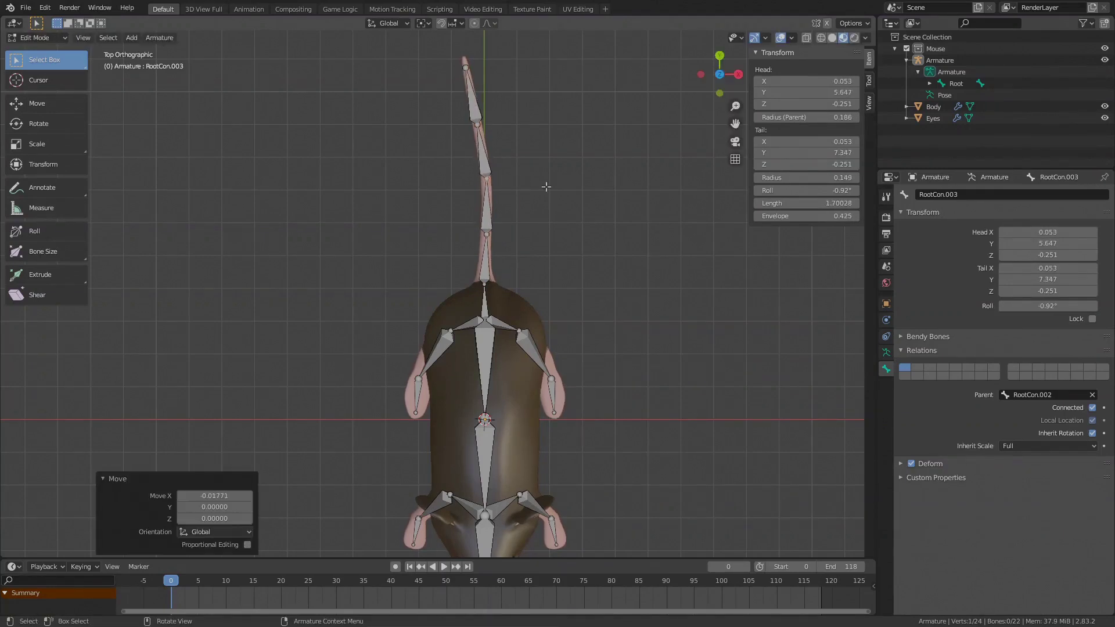
Step: Lower the selected tail bones along Z into the tail in right side view
key("KP_3")
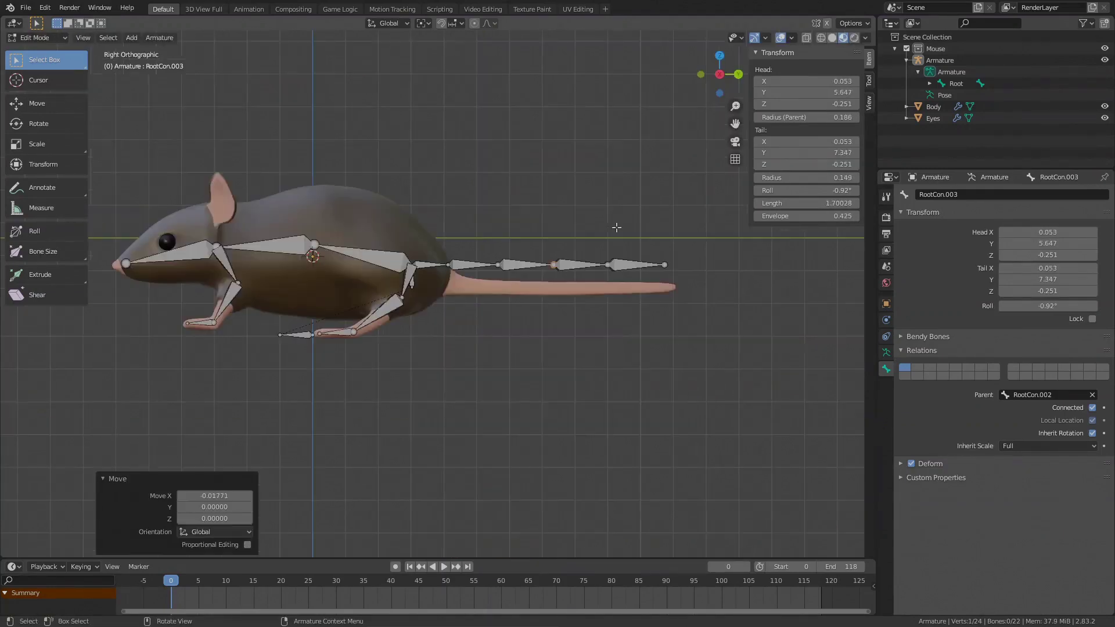
left_click(502, 265)
left_click(607, 265, "shift")
left_click(638, 265, "shift")
key("g")
key("z")
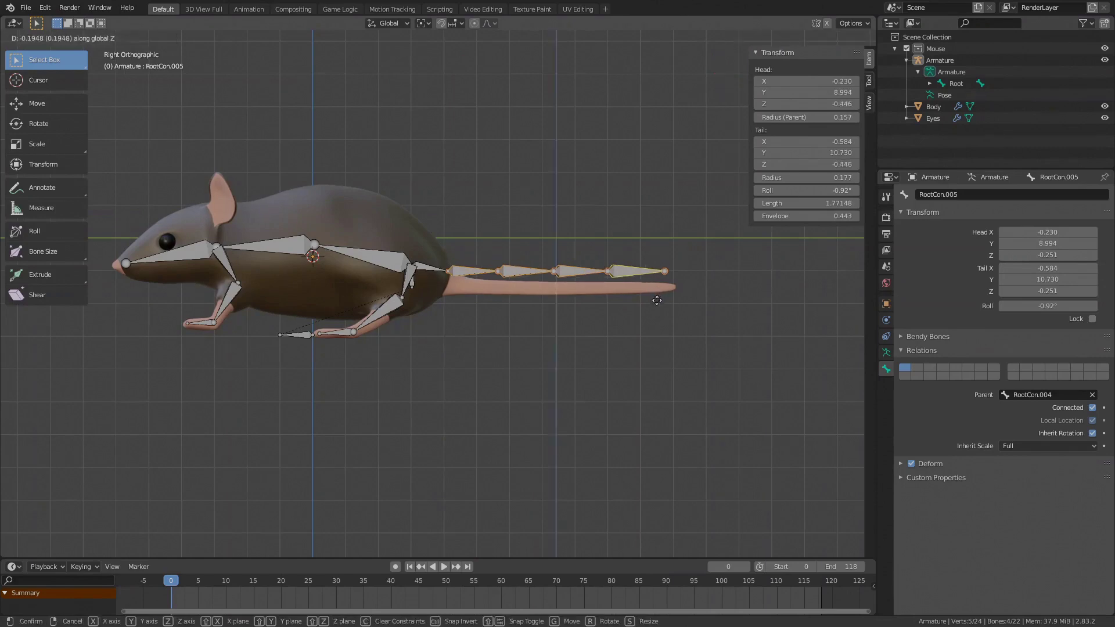
left_click(654, 312)
Step: Fine-tune the tail bones' height with further small Z moves
left_click(525, 286)
left_click(580, 285, "shift")
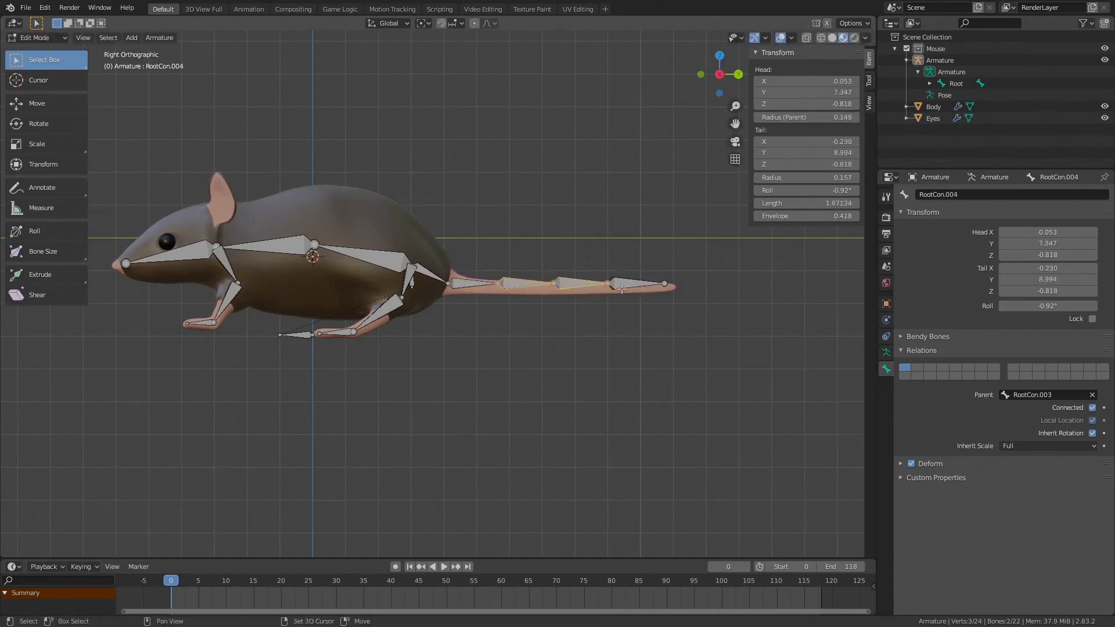
left_click(639, 284, "shift")
key("g")
key("z")
left_click(653, 293)
key("g")
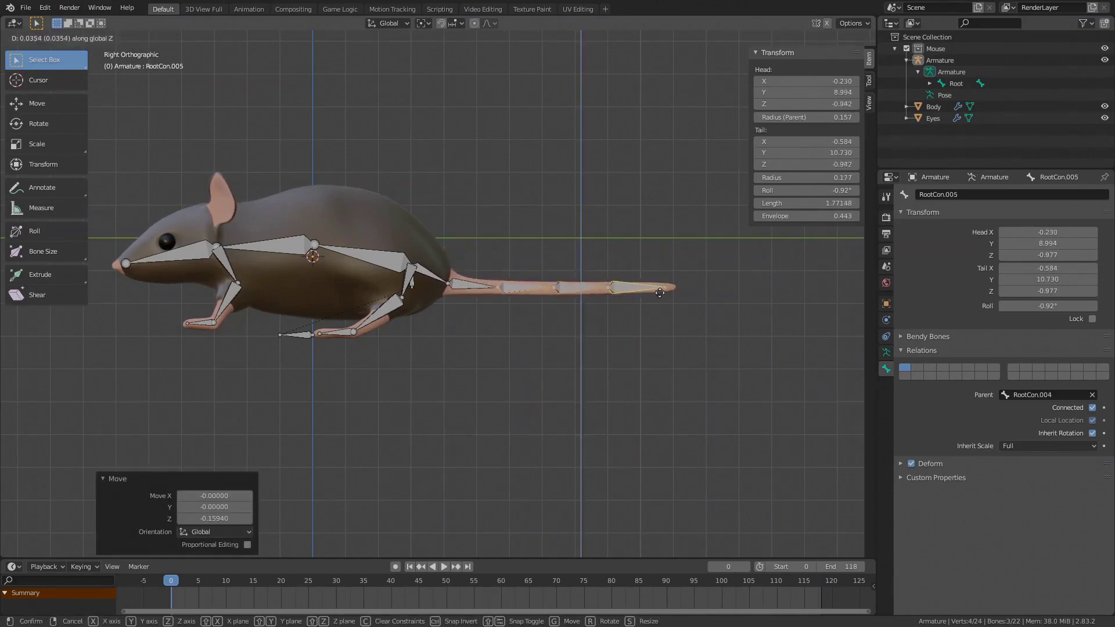
left_click(642, 295)
key("g")
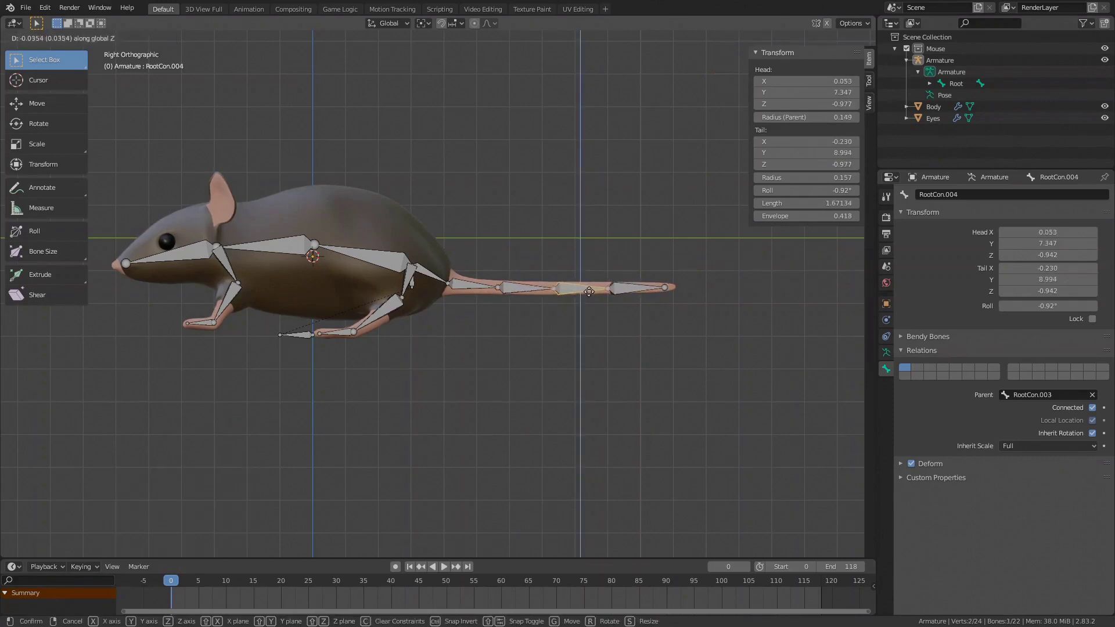
right_click(664, 335)
Step: Name the tail bones TailRoot through Tail4, including Tail3
left_click(449, 283)
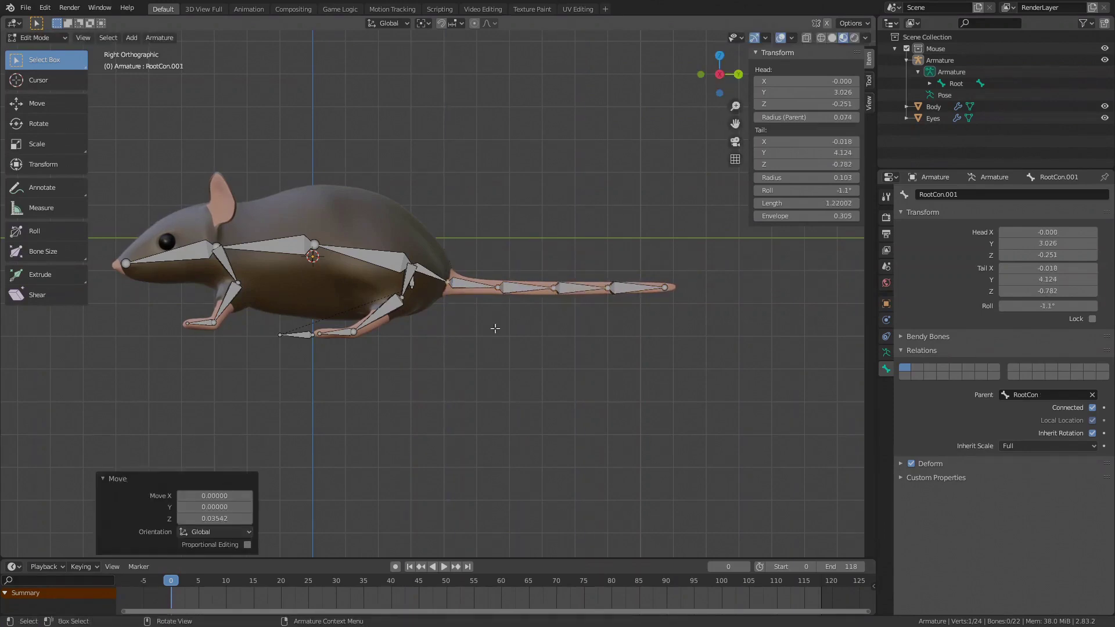
left_click(431, 273)
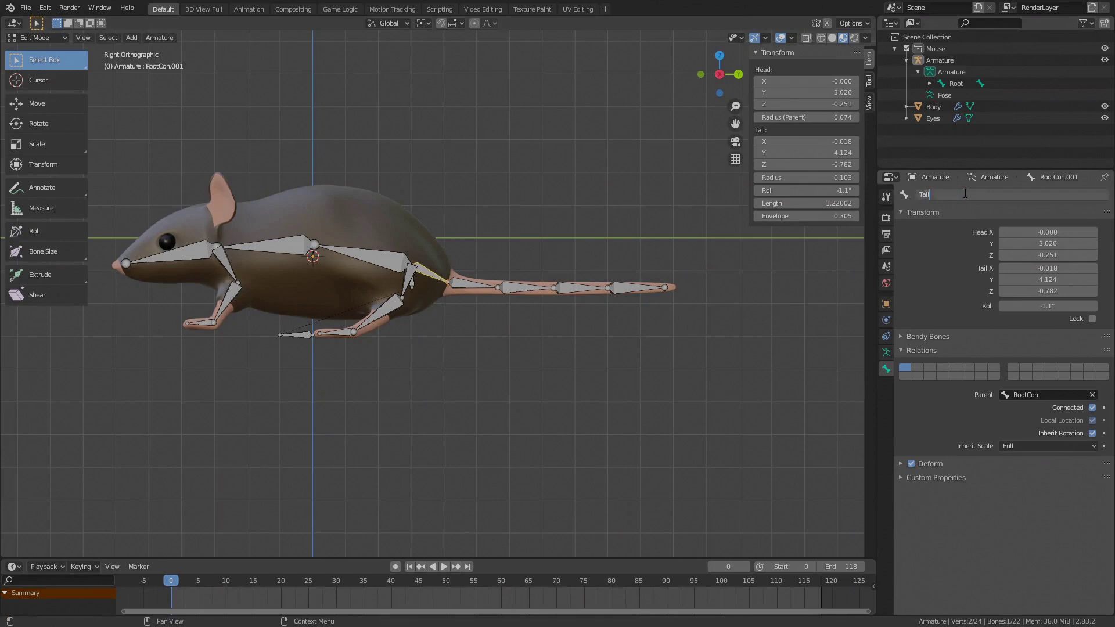
left_click(582, 287)
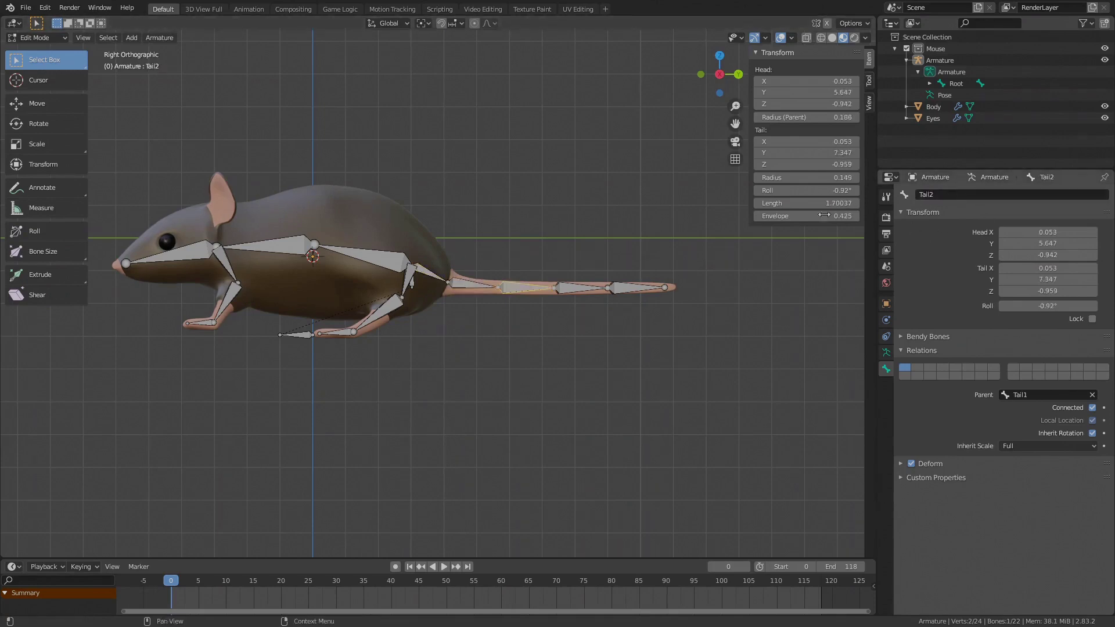
type("Tail3")
key("Return")
left_click(642, 287)
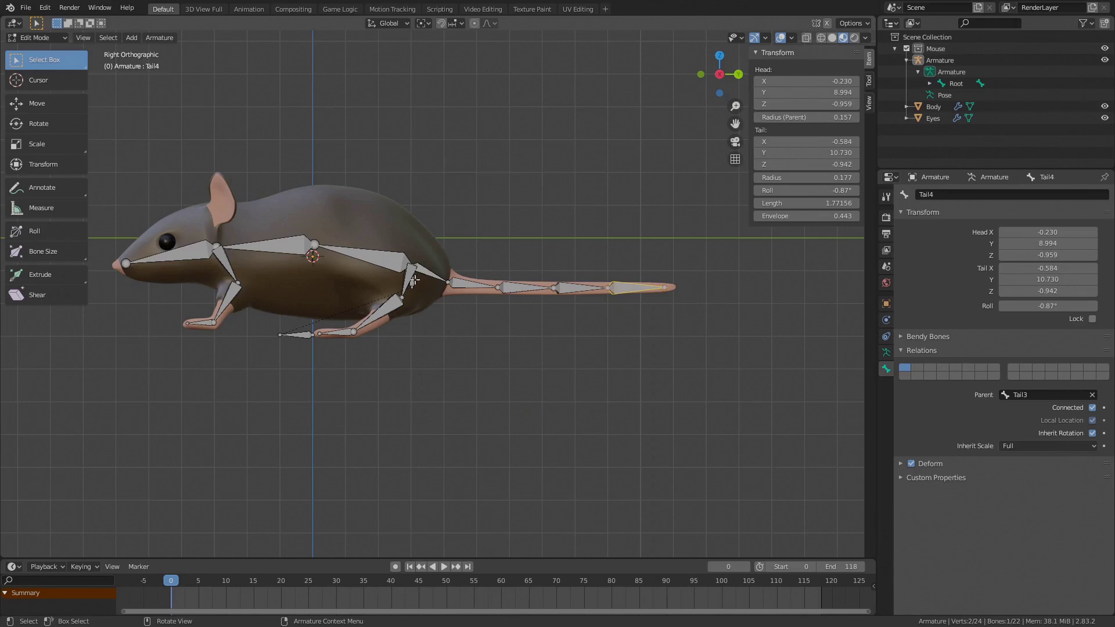
left_click(421, 276)
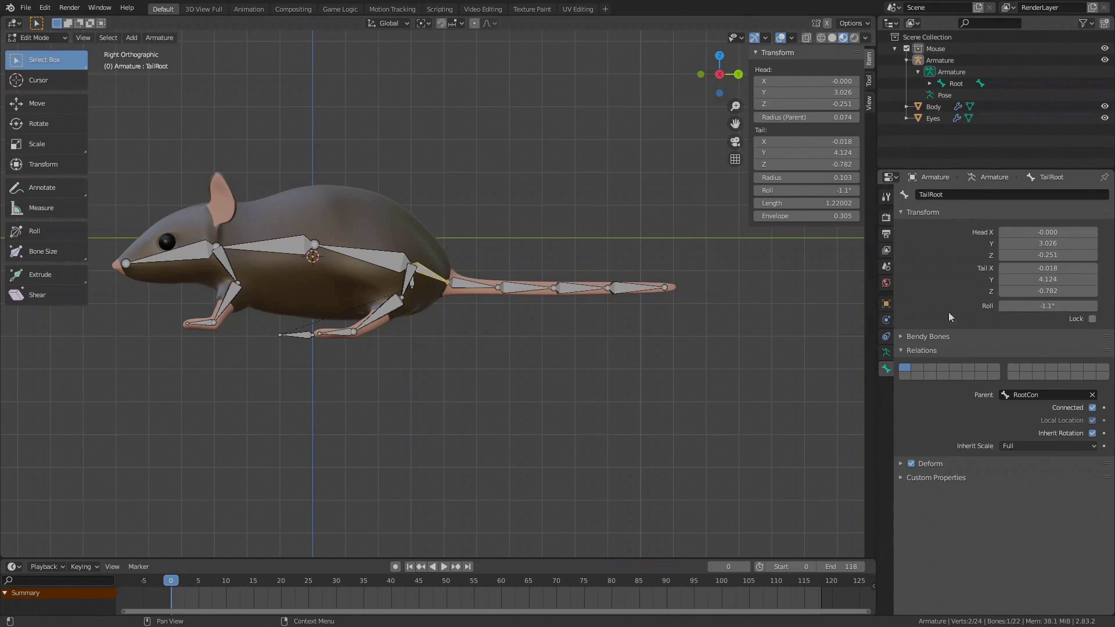
Step: Turn on bone Axes display in the armature's Viewport Display settings
left_click(885, 353)
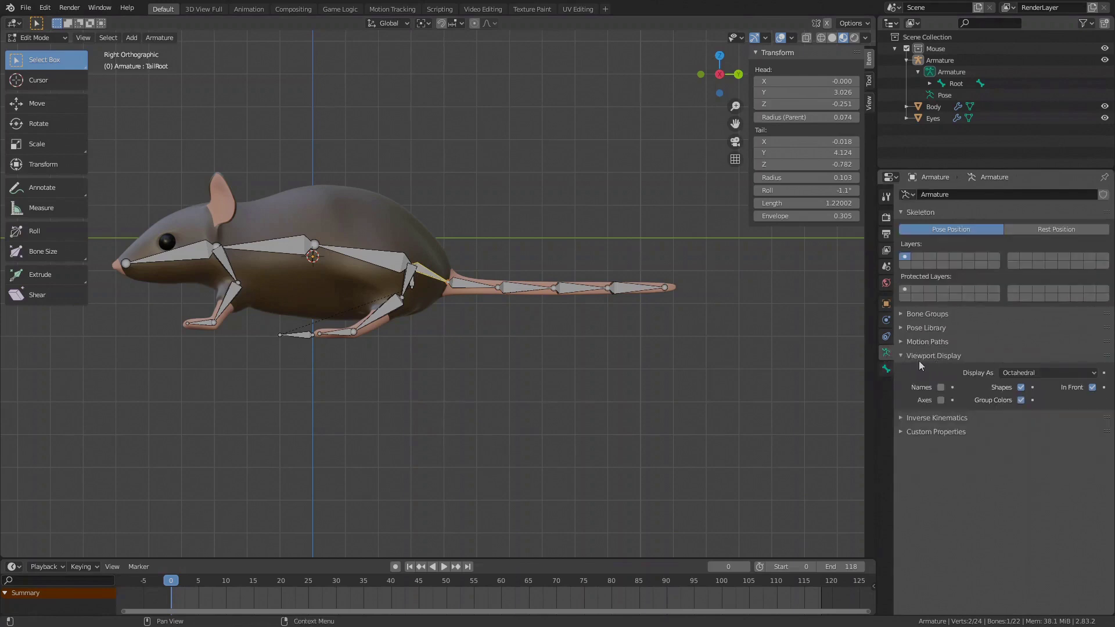
left_click(941, 400)
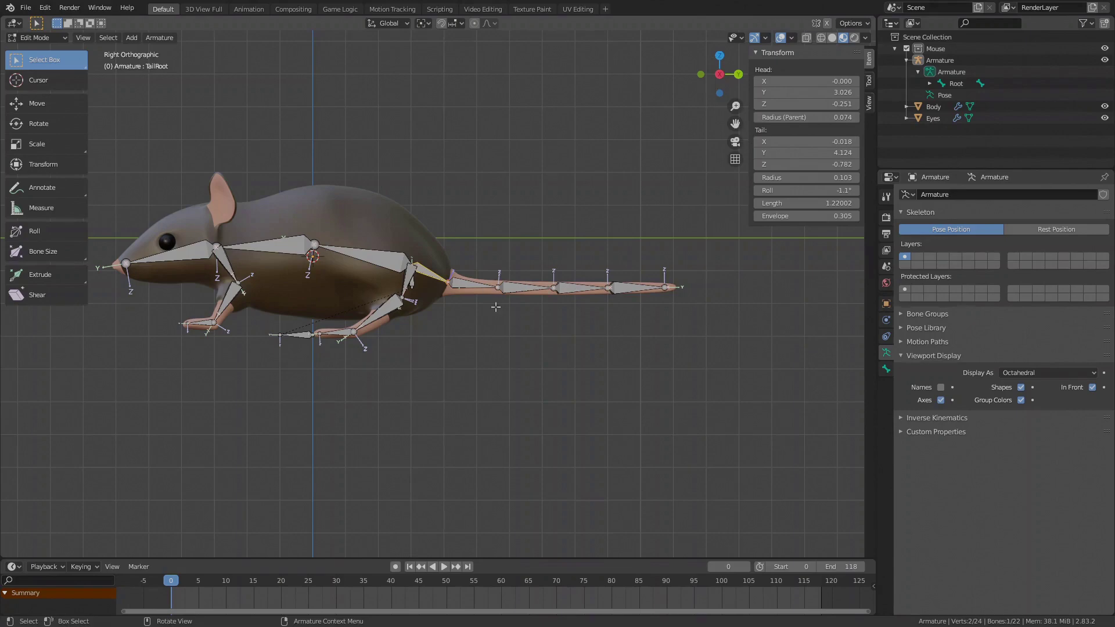
middle_click_drag(495, 307, 431, 356)
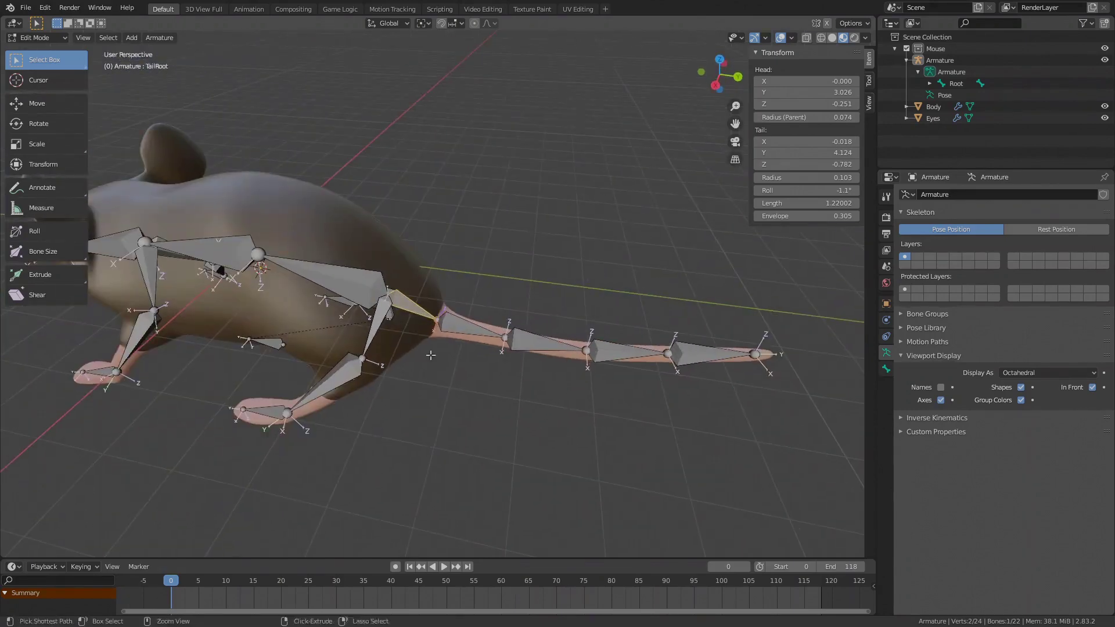
Step: Roll TailRoot and Tail1 so their axes line up along the tail
key("ctrl+r")
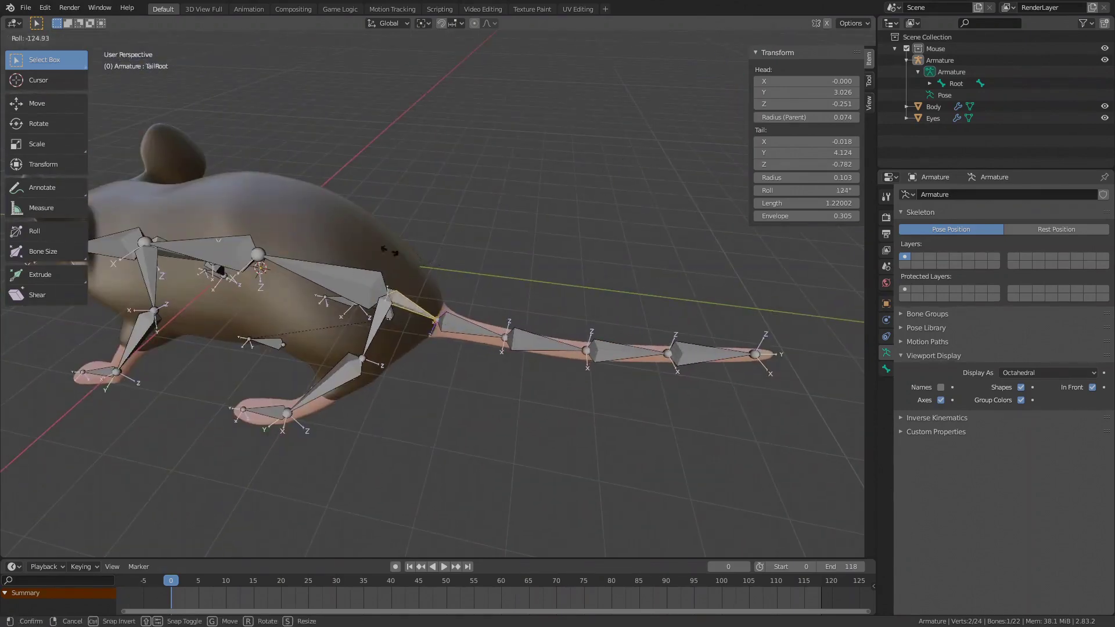
left_click(273, 377)
left_click(474, 326)
key("ctrl+r")
left_click(490, 261)
left_click(531, 339)
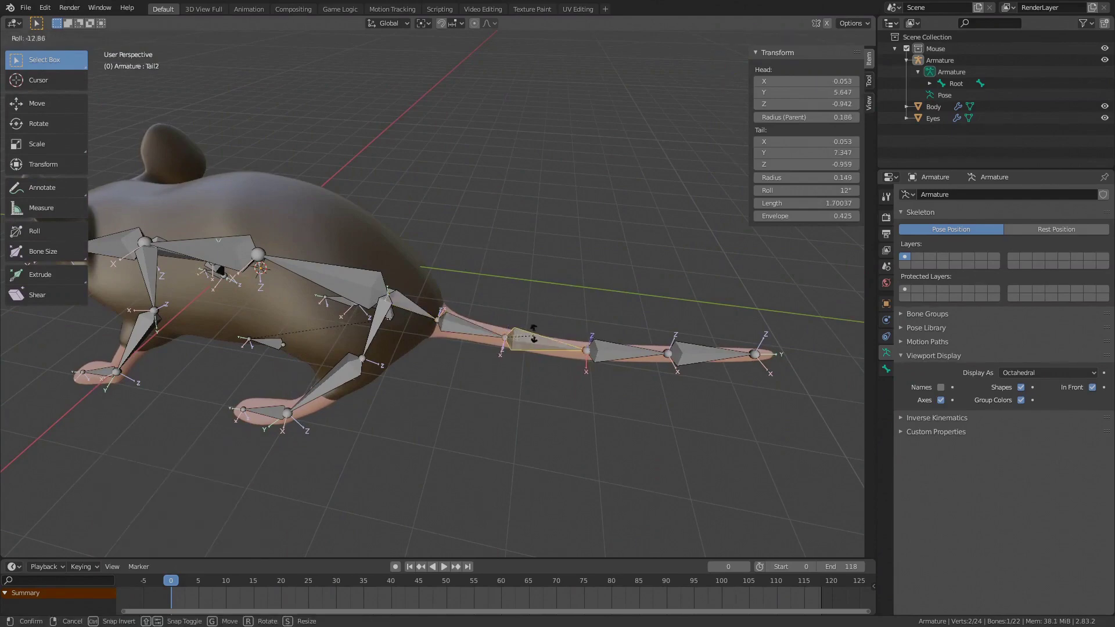
Step: Roll Tail2, Tail3 and Tail4 to match, setting Tail4's roll to 122°
key("ctrl+r")
left_click(591, 319)
left_click(620, 346)
key("ctrl+r")
left_click(650, 89)
left_click(708, 353)
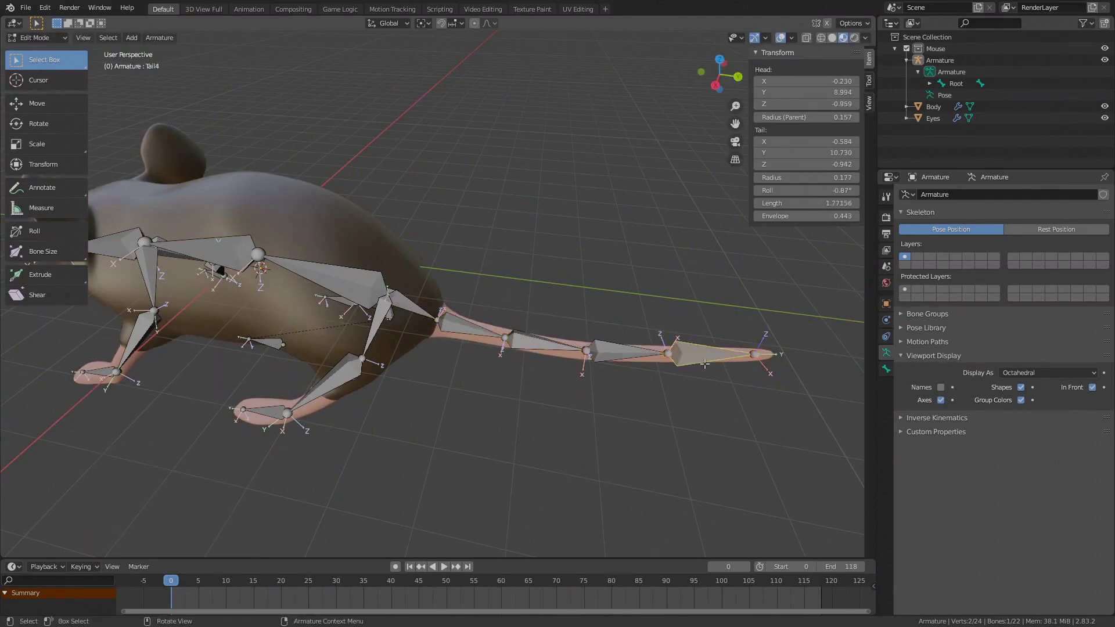
key("ctrl+r")
left_click(726, 499)
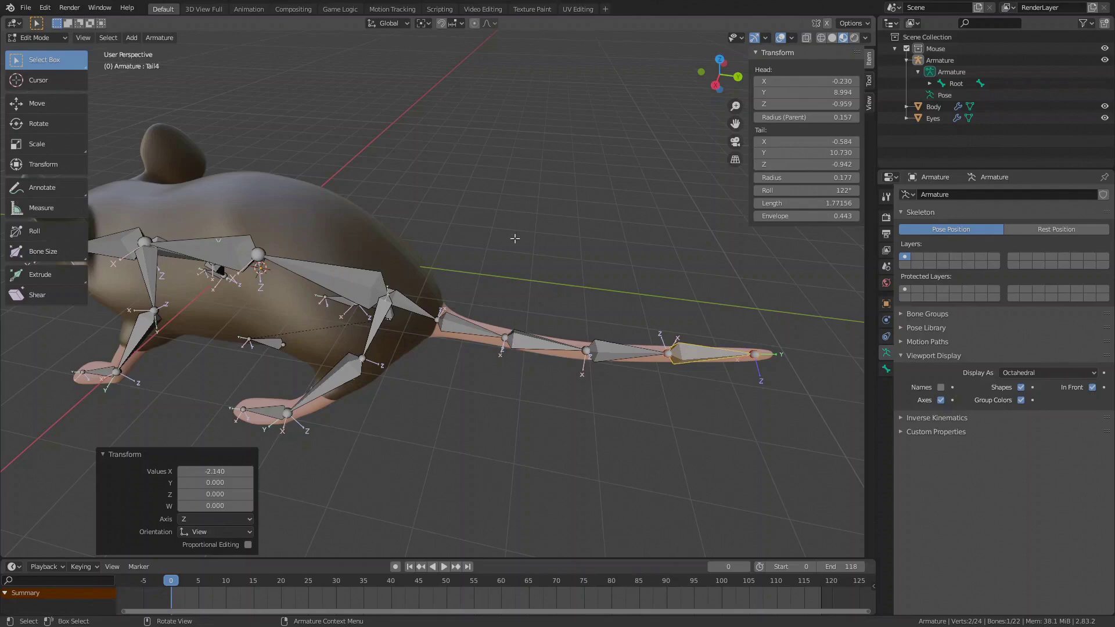
middle_click_drag(515, 238, 562, 209)
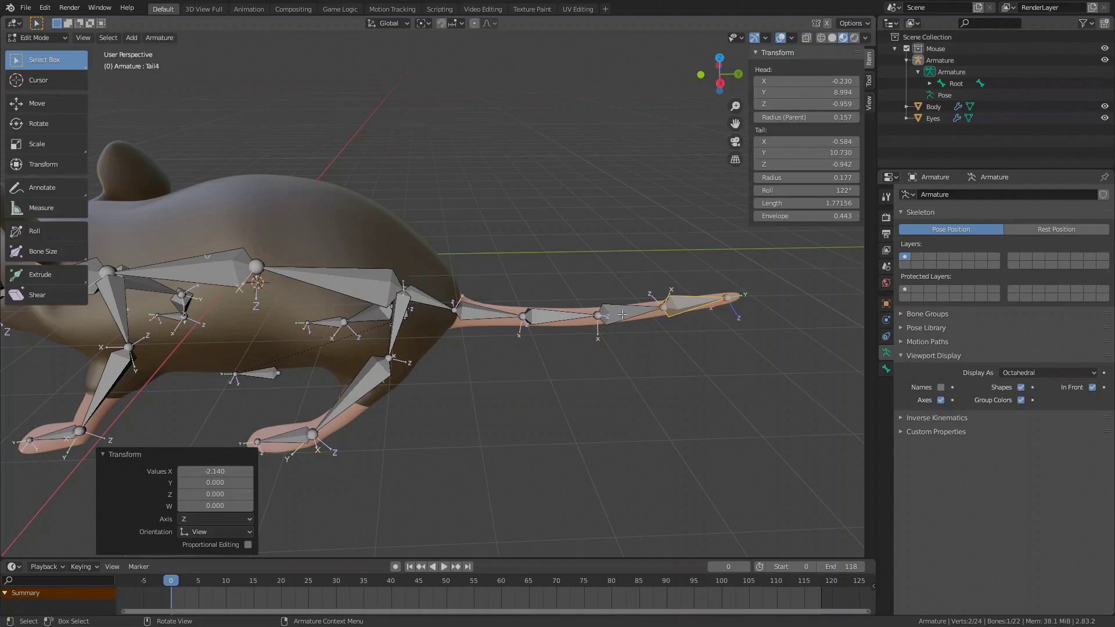
Step: Check the roll of Tail3, Tail2, Tail1 and TailRoot one by one
left_click(668, 313)
left_click(557, 316)
left_click(466, 312)
left_click(420, 295)
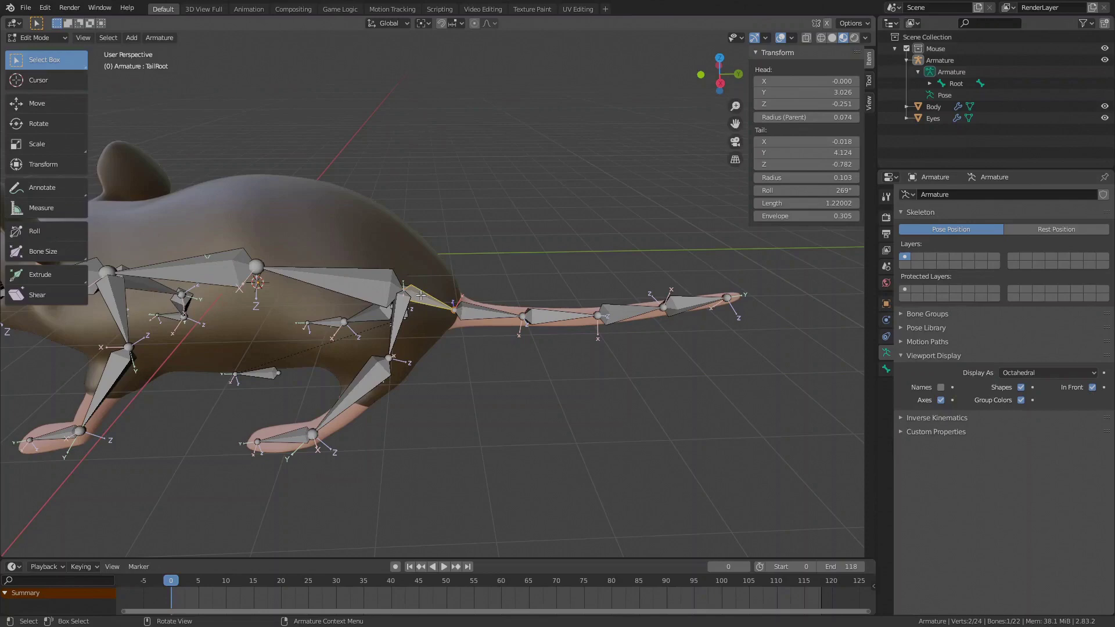
Step: From the mouse's other side, select the whole tail chain TailRoot through Tail4
middle_click_drag(420, 295, 627, 262)
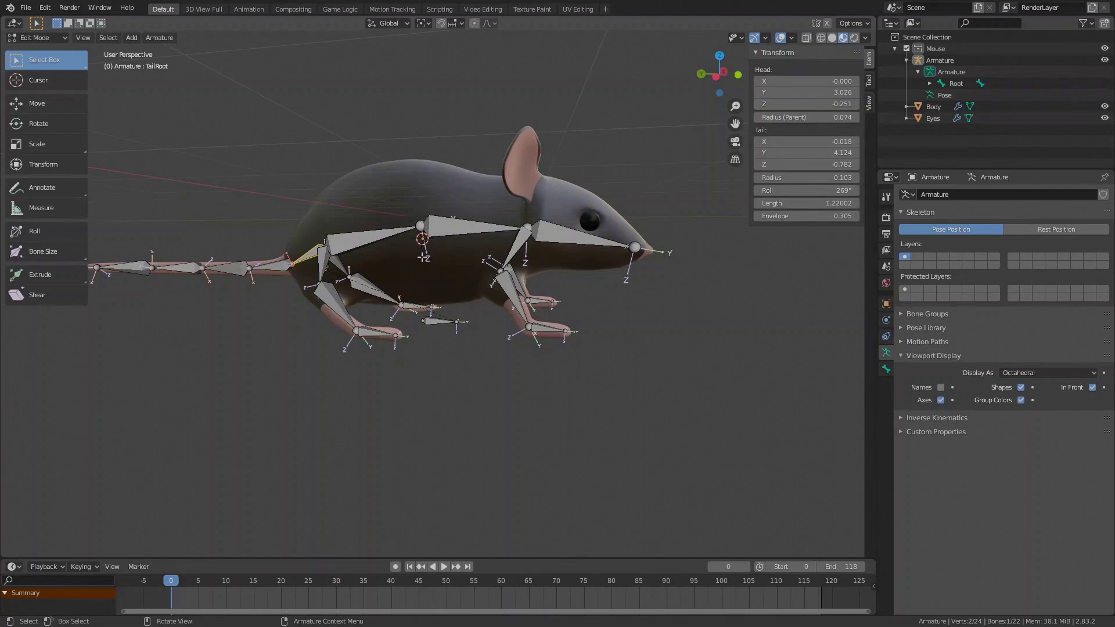
middle_click_drag(216, 215, 348, 230, "shift")
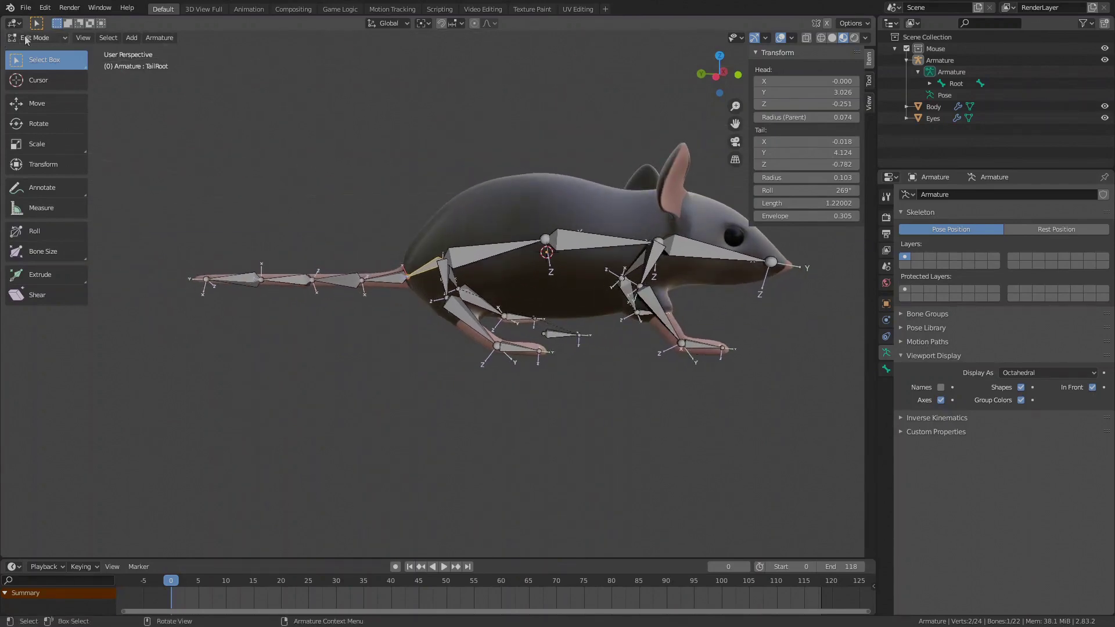
left_click(365, 280, "shift")
left_click(338, 281, "shift")
left_click(279, 279, "shift")
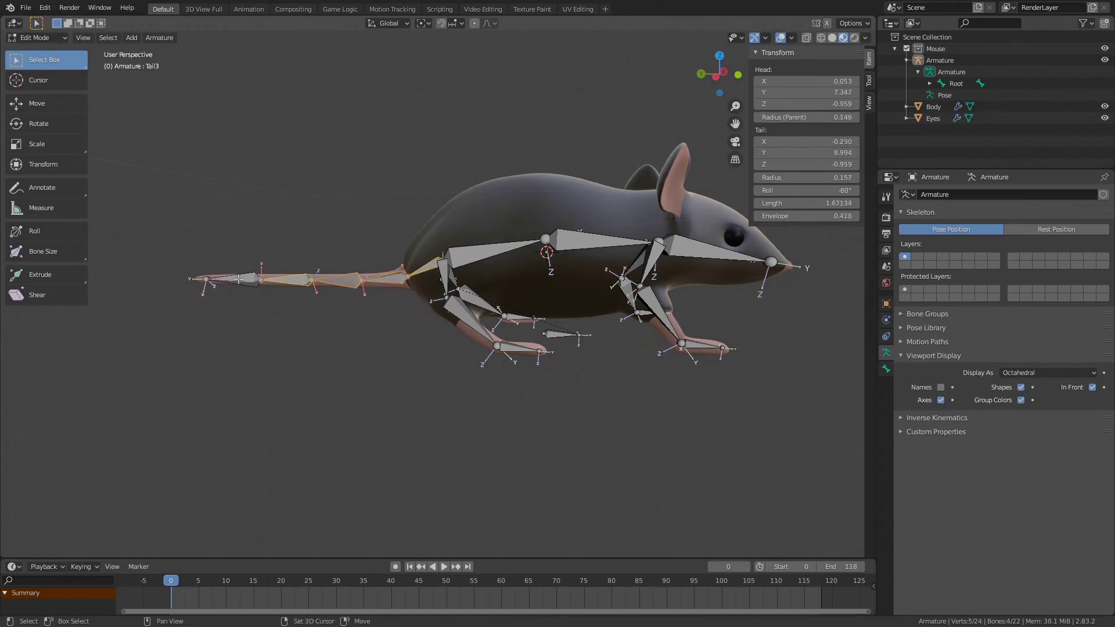
left_click(232, 280, "shift")
Step: Recalculate the selected tail bones' roll to Global -Z Axis, so Tail4 reads -180°
left_click(158, 38)
mouse_move(226, 88)
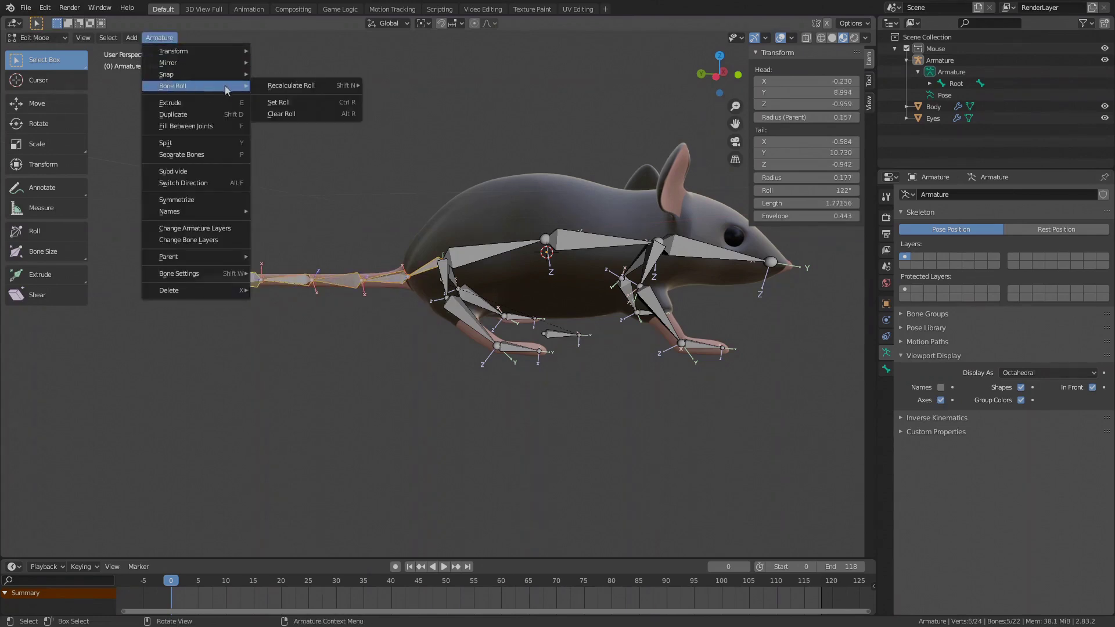
mouse_move(322, 90)
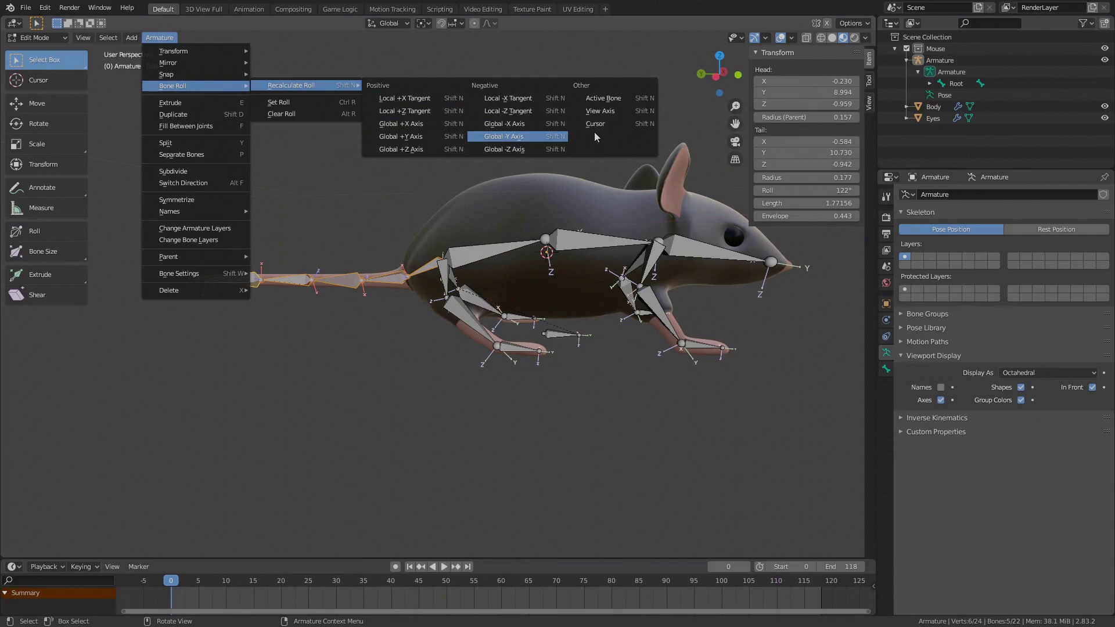
left_click(525, 148)
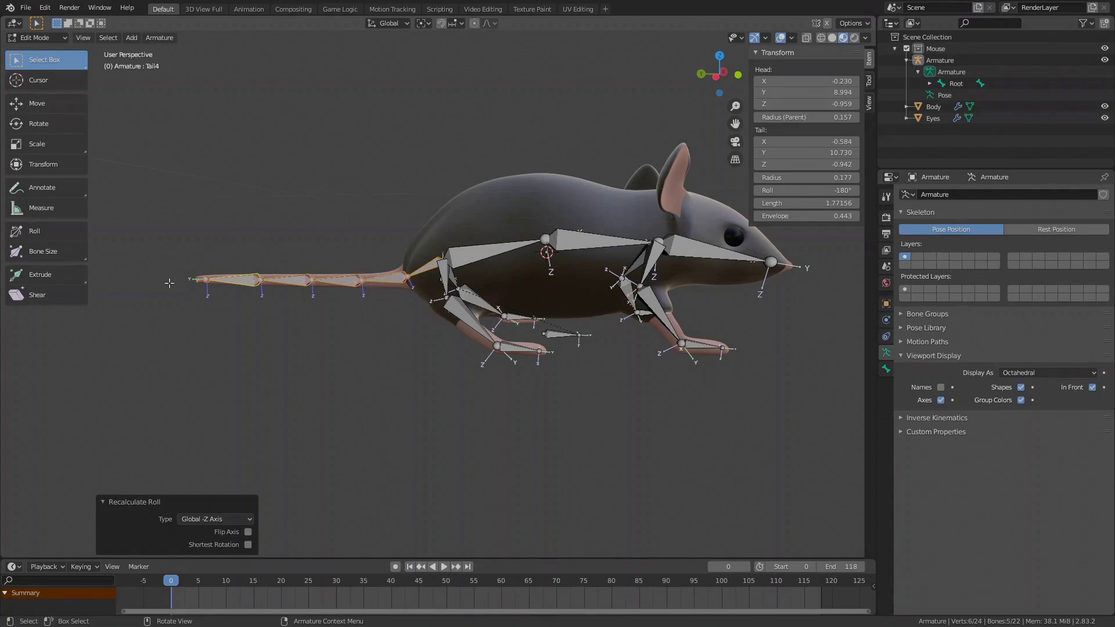
middle_click_drag(770, 251, 518, 243)
scroll(518, 242, "up", 3)
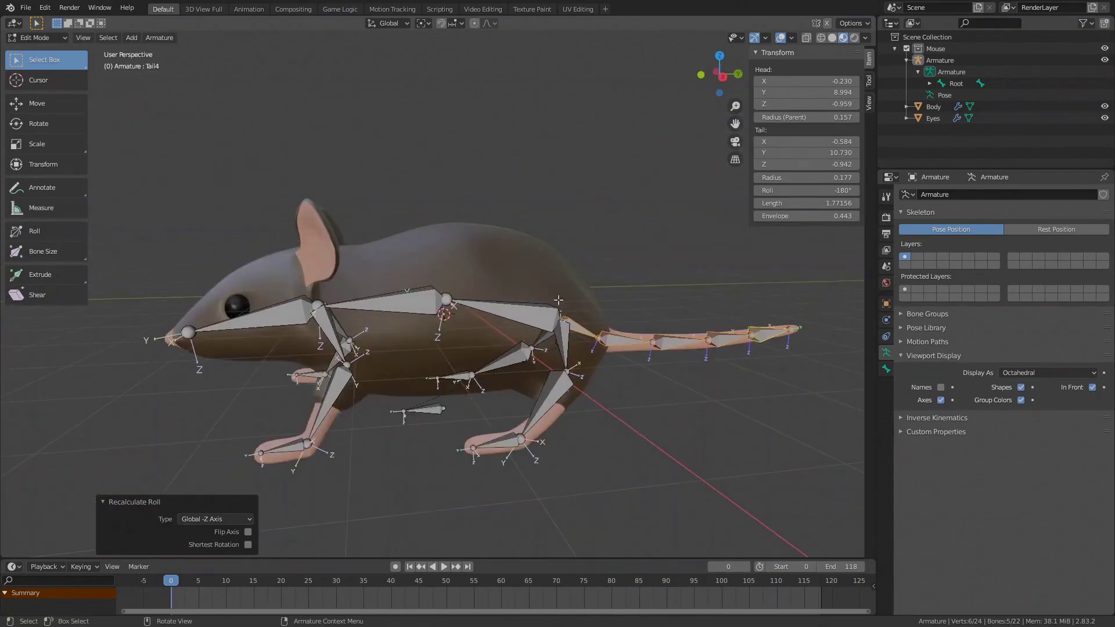
Step: Switch to Pose Mode and test moving, rotating and scaling the Root bone, cancelling each
left_click(36, 38)
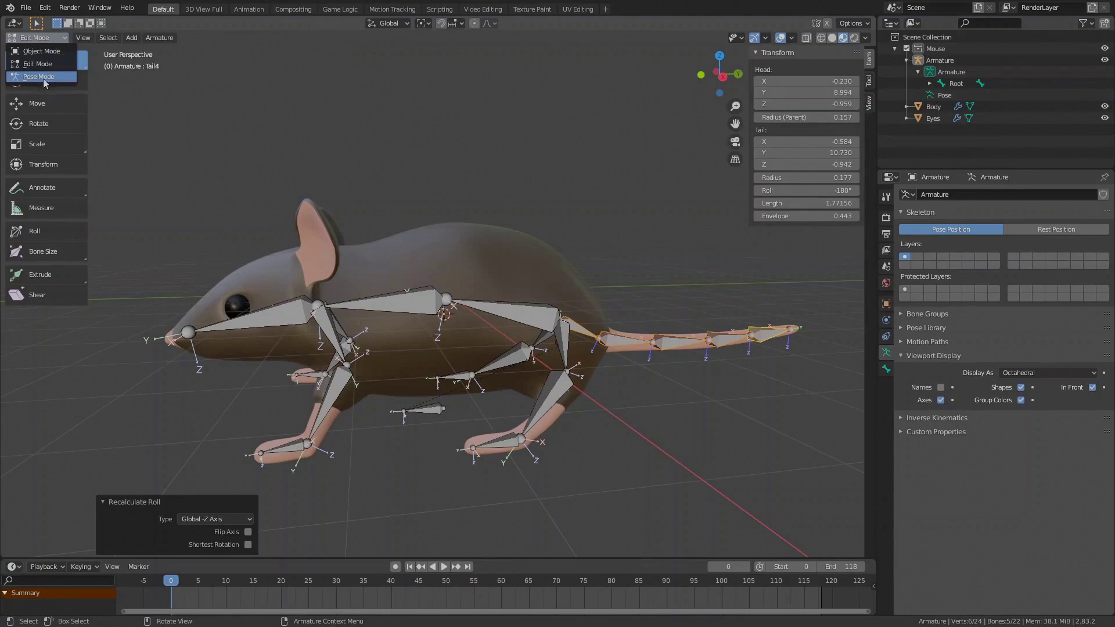
left_click(45, 77)
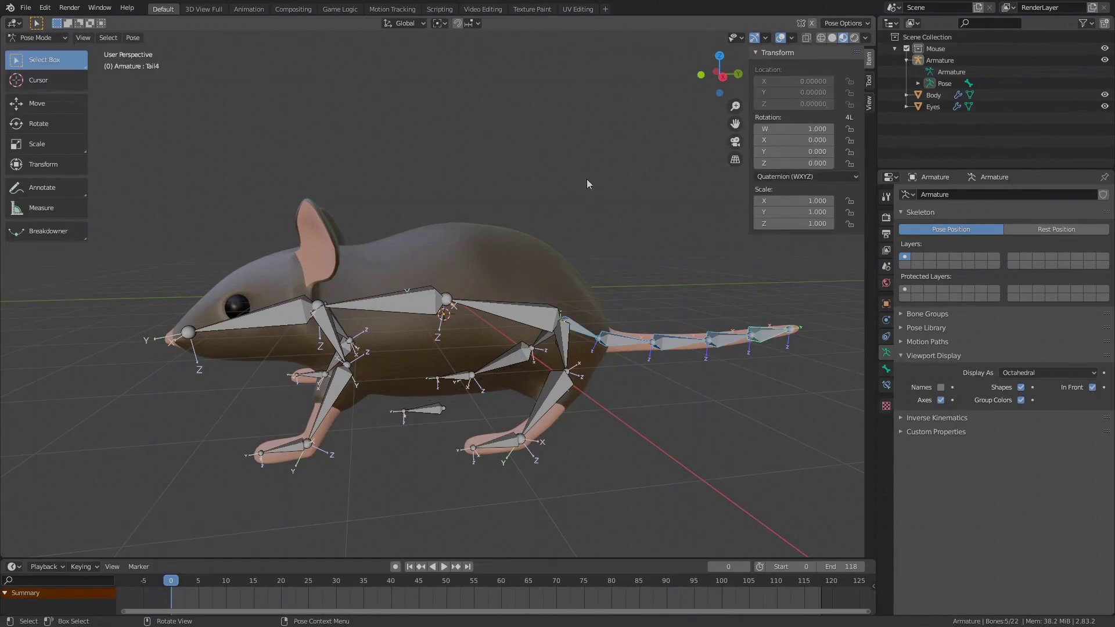
left_click(433, 416)
key("g")
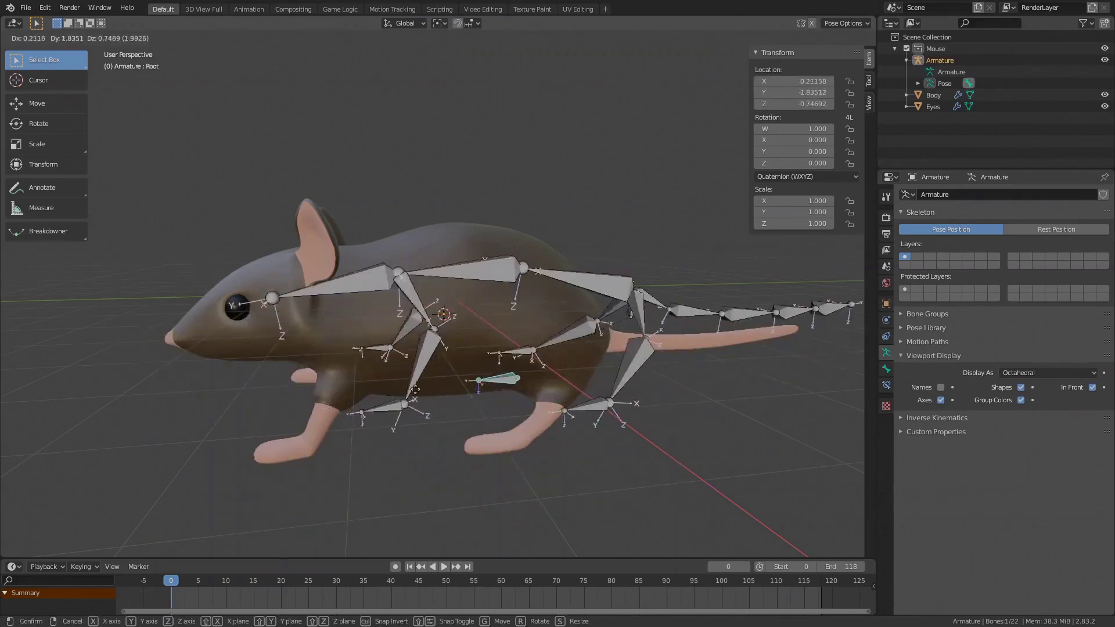
key("Escape")
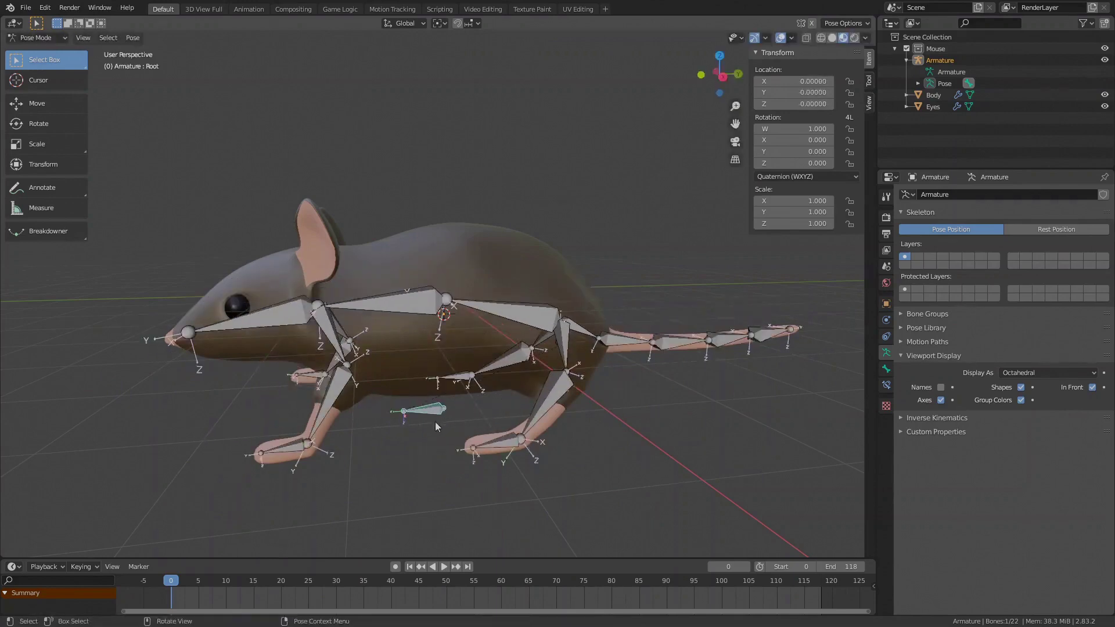
key("r")
key("Escape")
key("s")
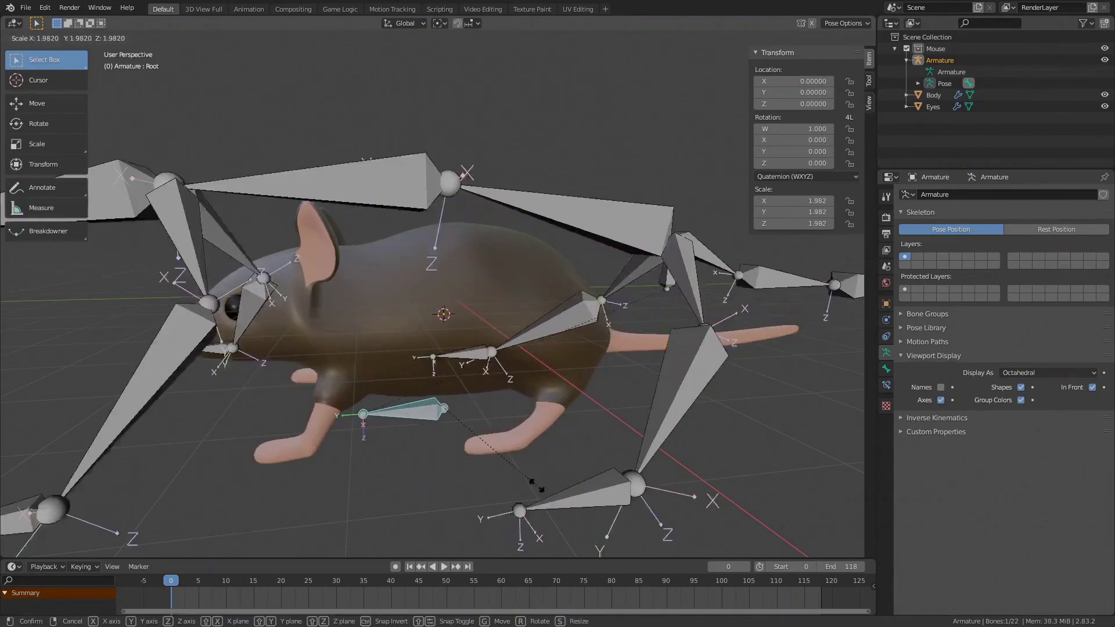
key("Escape")
Step: Select the RootCon bone and start moving it to check the spine, legs and tail follow
middle_click_drag(618, 413, 546, 389)
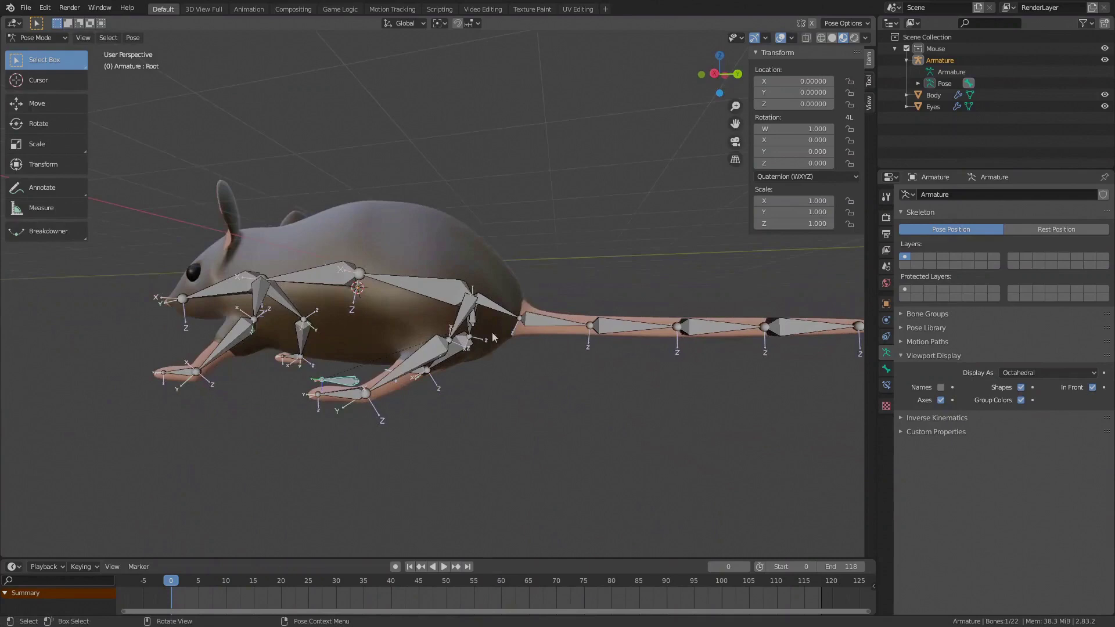
left_click(473, 319)
key("g")
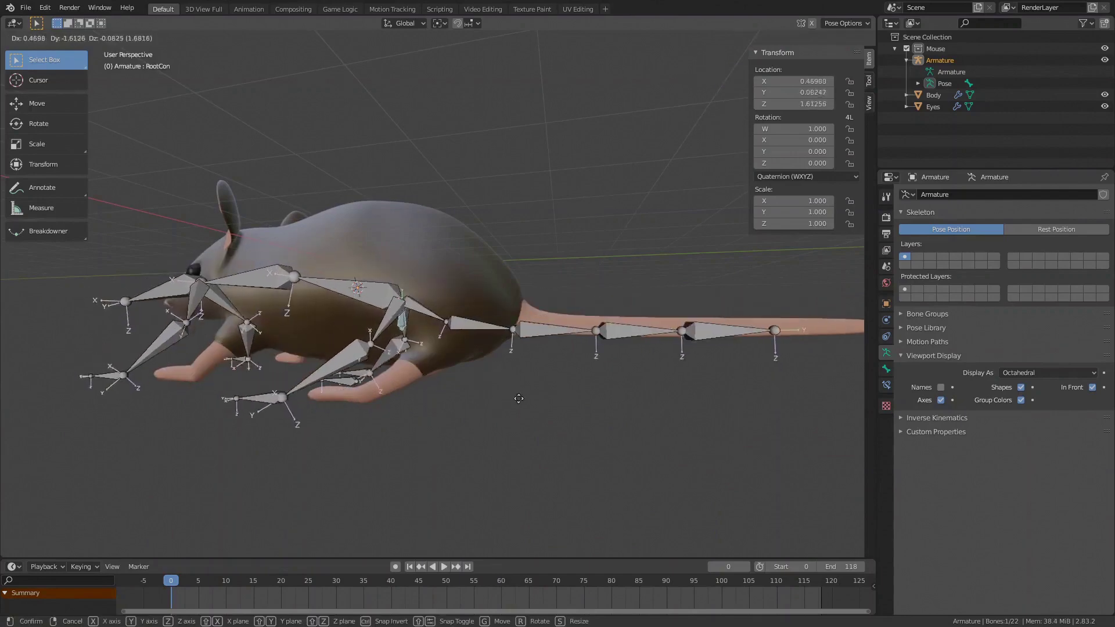
Step: Bend the mouse's spine by rotating the SpineUp and SpineLow bones
key("Escape")
middle_click_drag(583, 343, 480, 402)
left_click(348, 283)
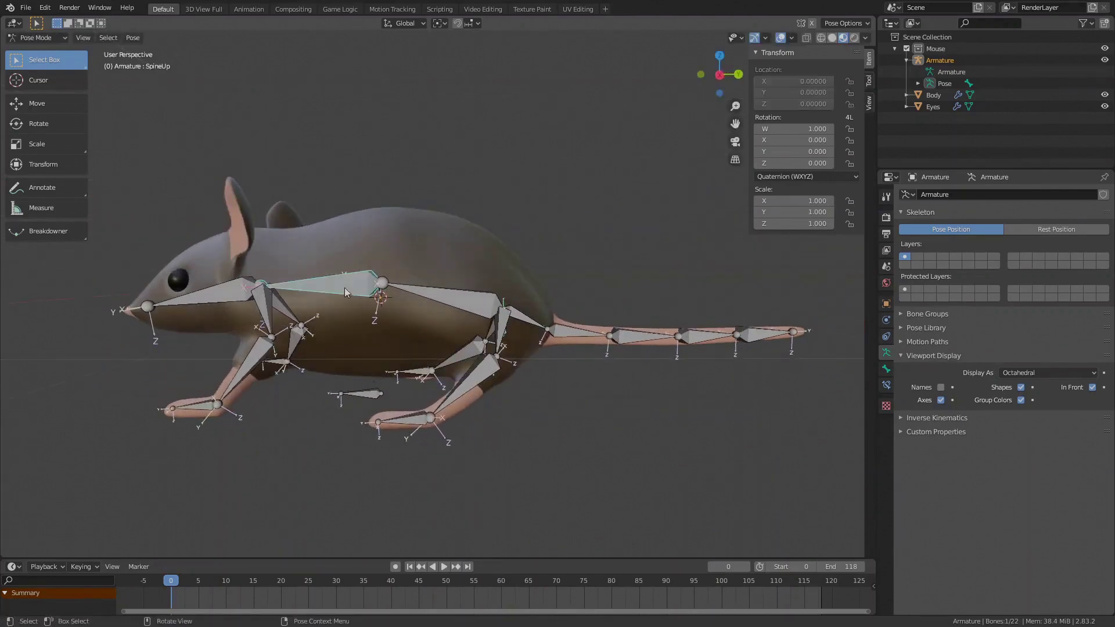
key("r")
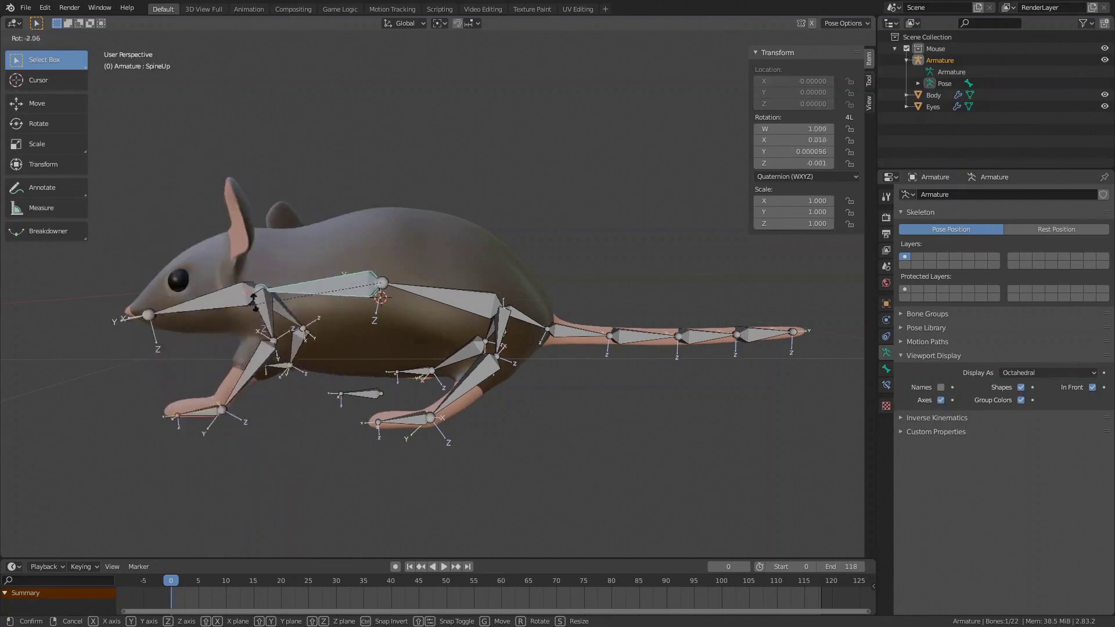
left_click(321, 267)
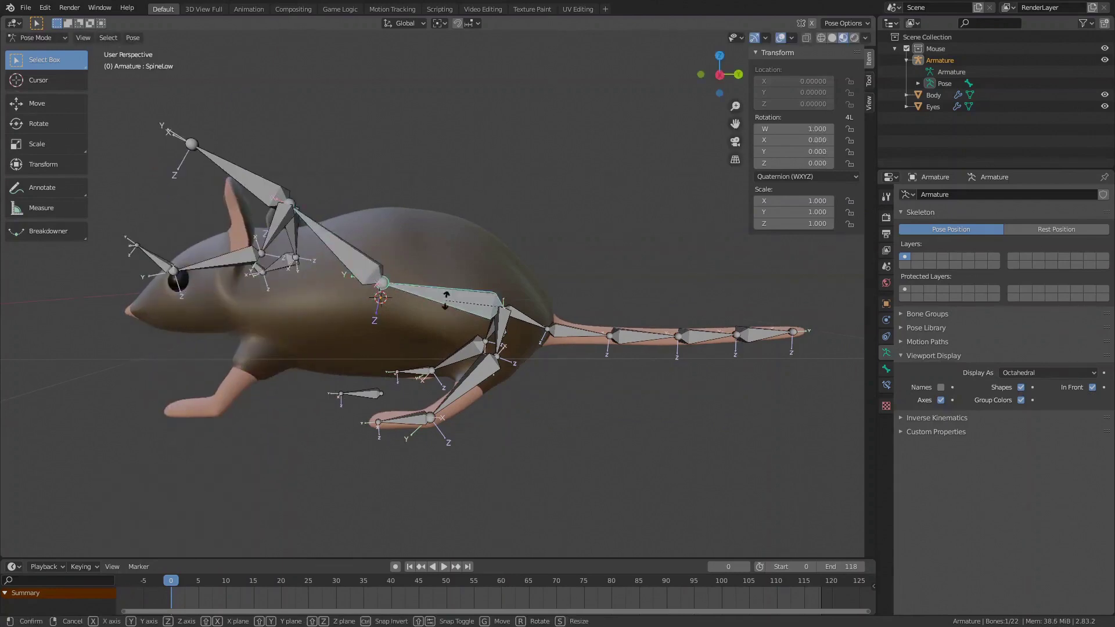
left_click(451, 299)
key("r")
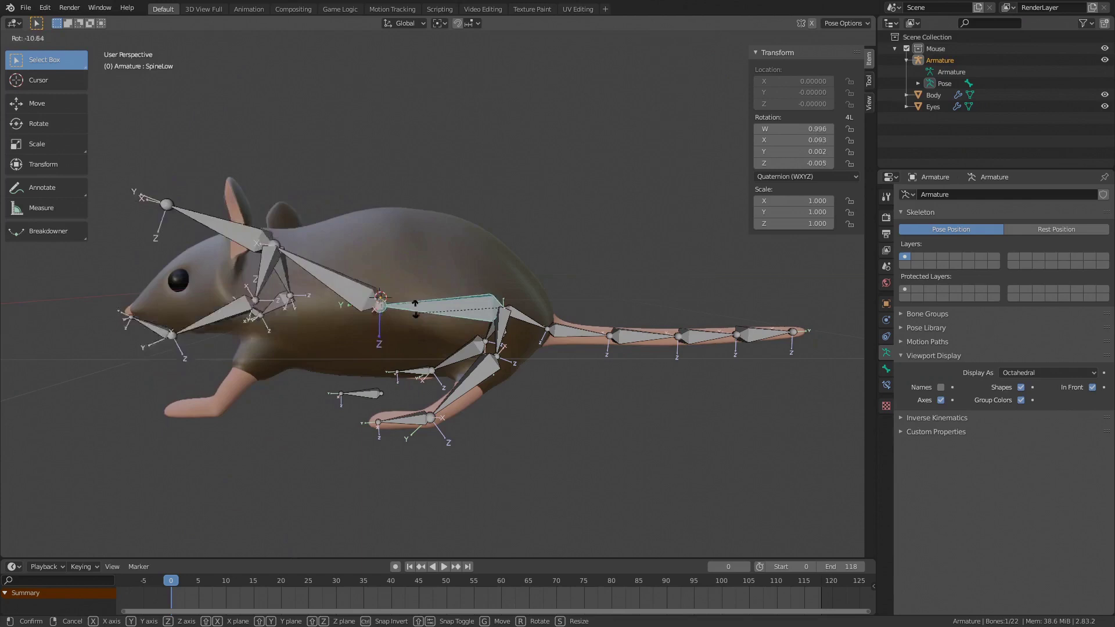
left_click(232, 288)
Step: Rotate the right back leg bones and BackFootR into a pose
left_click(261, 296)
key("r")
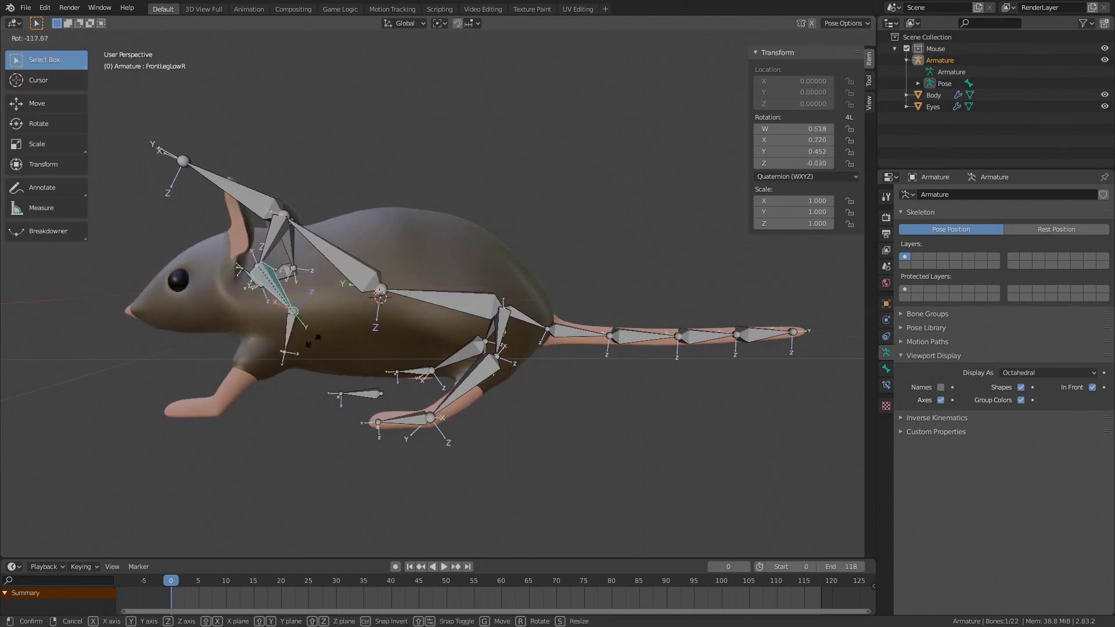
right_click(200, 327)
middle_click_drag(292, 351, 376, 349)
left_click(523, 343)
key("r")
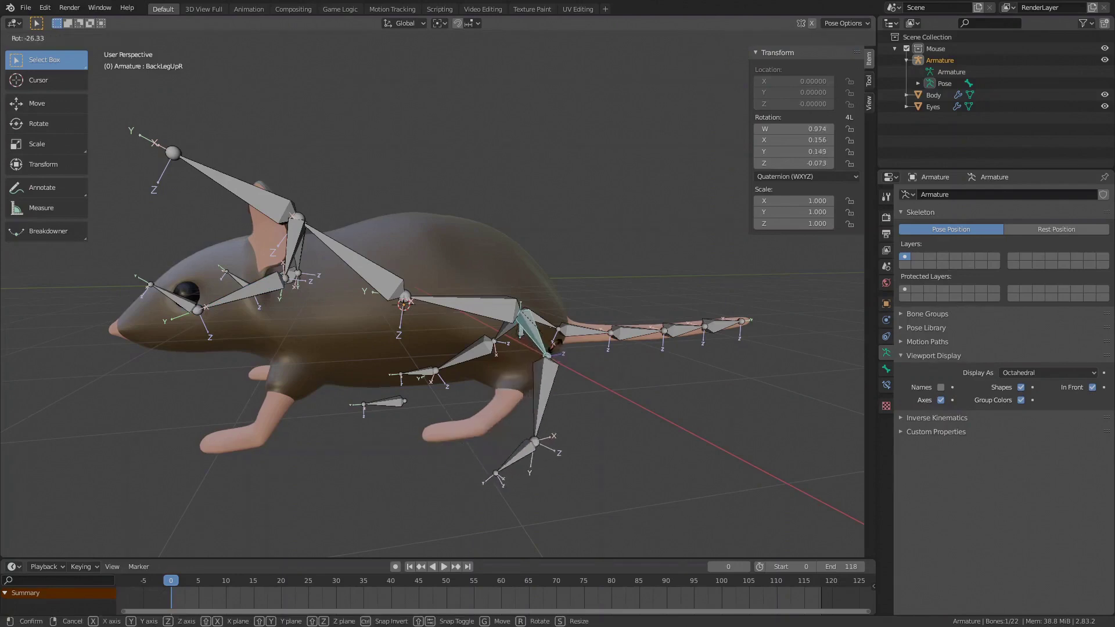
left_click(525, 383)
key("r")
left_click(523, 398)
left_click(485, 417)
key("r")
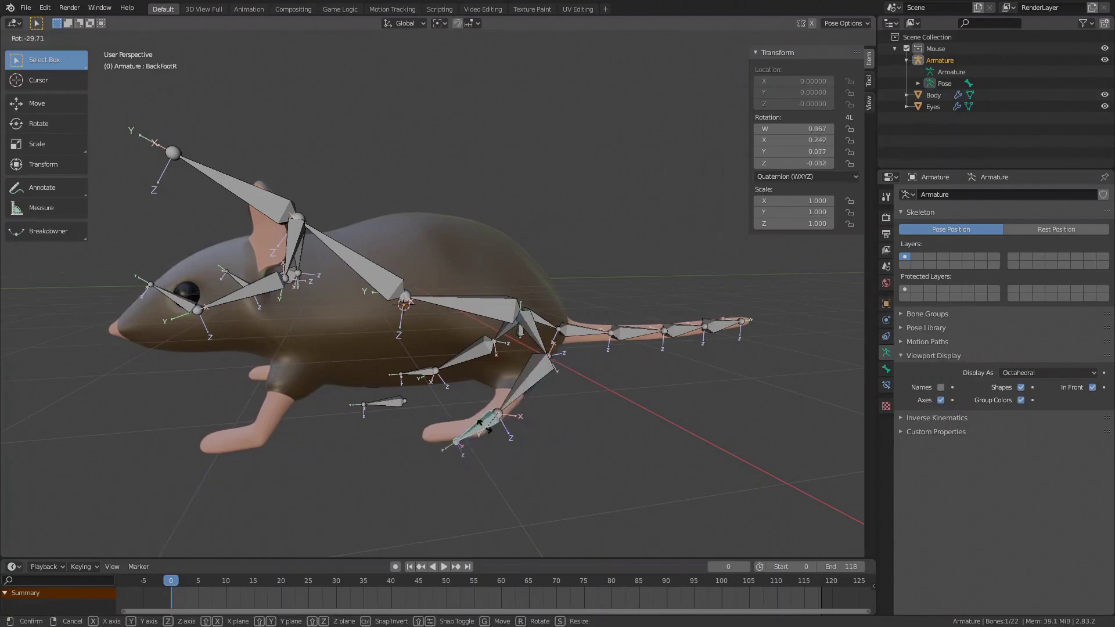
left_click(285, 319)
Step: Rotate the right front leg bones, lifting FrontLegUpR by 34.5°
left_click(174, 297)
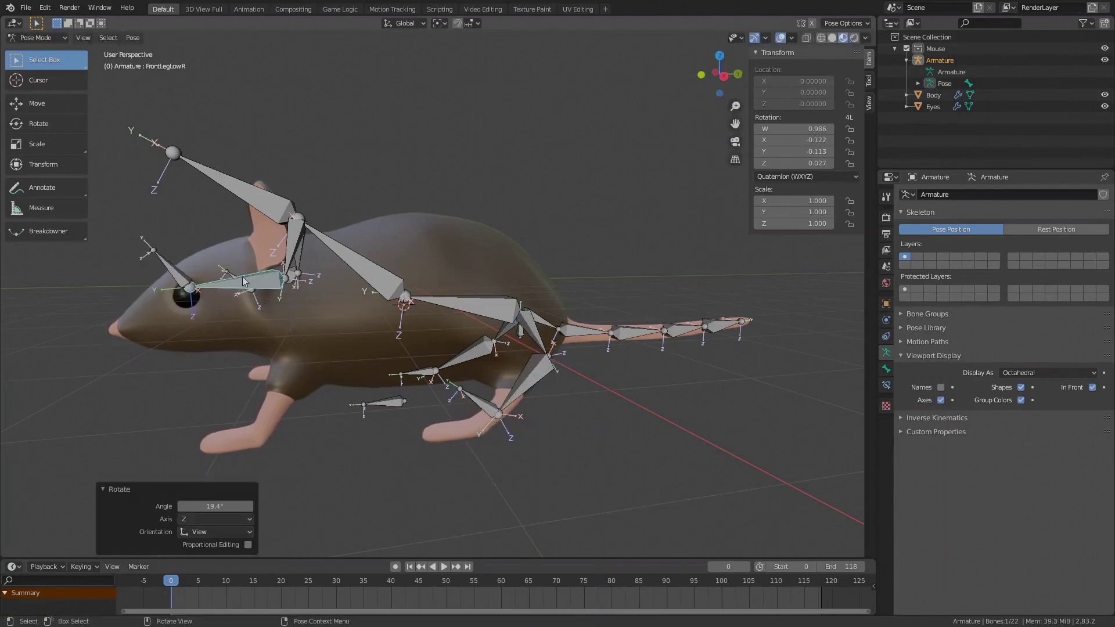
key("r")
left_click(269, 277)
left_click(300, 259)
key("r")
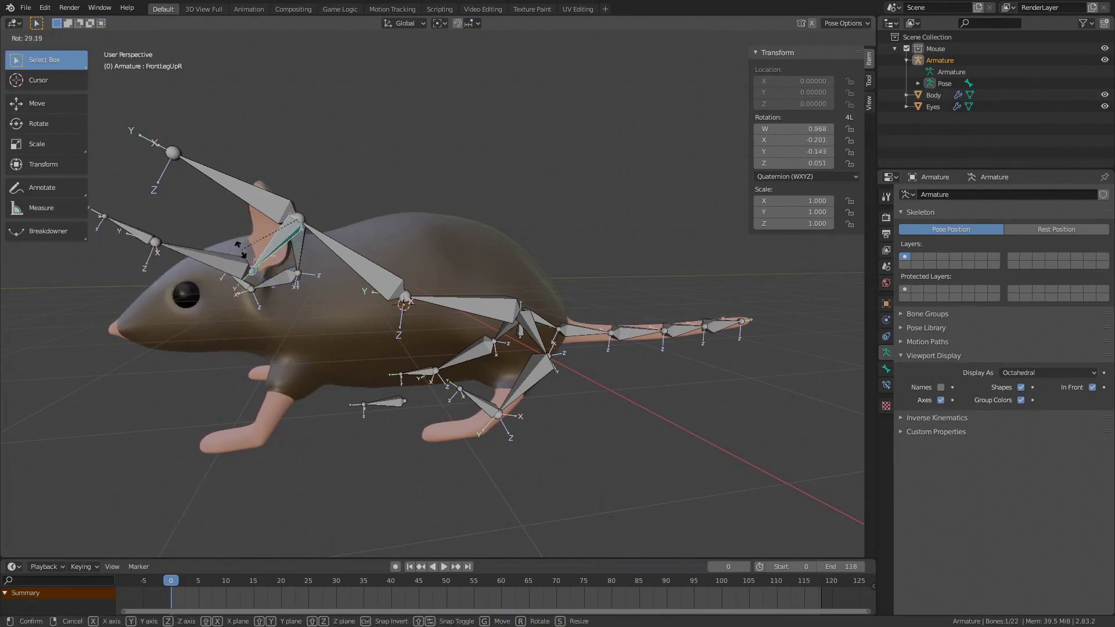
left_click(415, 368)
scroll(576, 416, "down", 3)
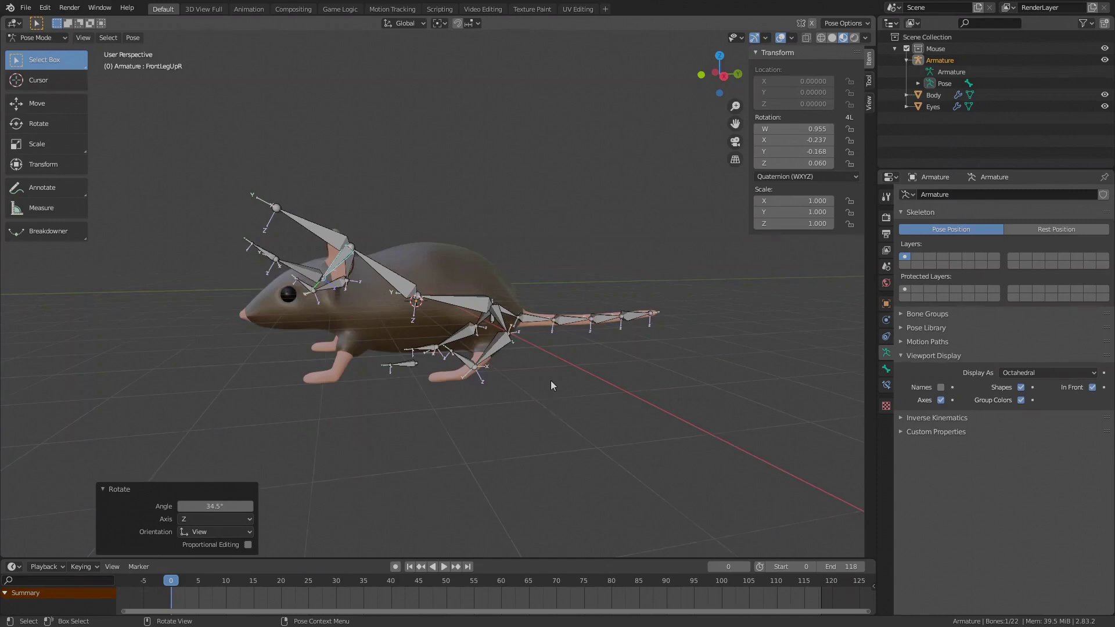
Step: Select all bones and clear all pose transforms, resetting FrontLegUpR's rotation to W 1, X/Y/Z 0
key("a")
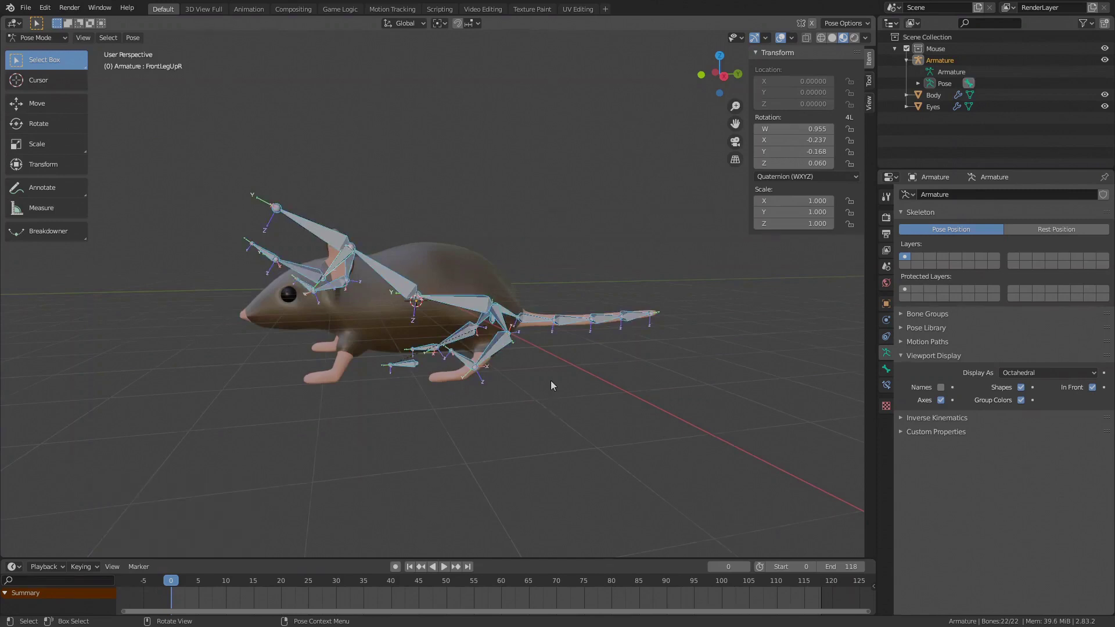
left_click(133, 38)
mouse_move(163, 63)
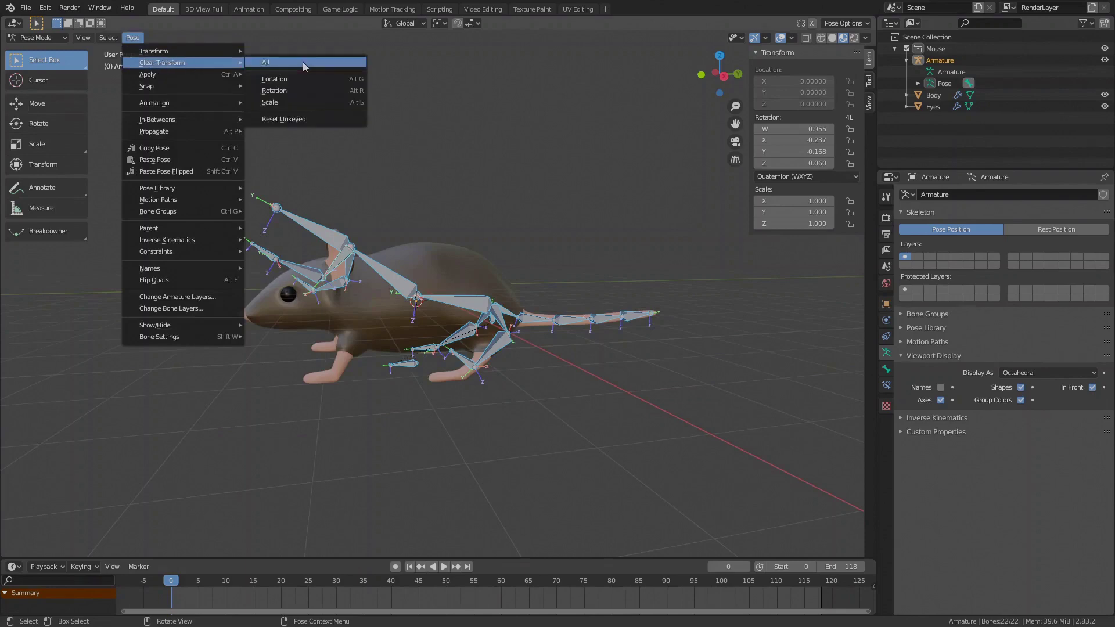
left_click(301, 62)
middle_click_drag(535, 225, 593, 342)
scroll(594, 338, "up", 1)
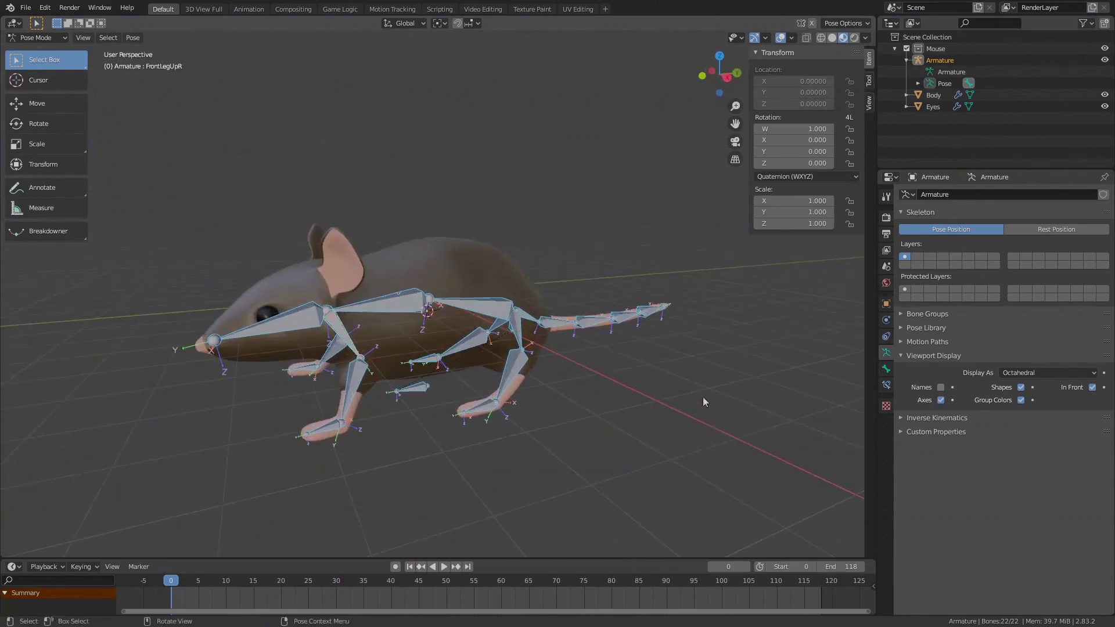
scroll(702, 396, "up", 1)
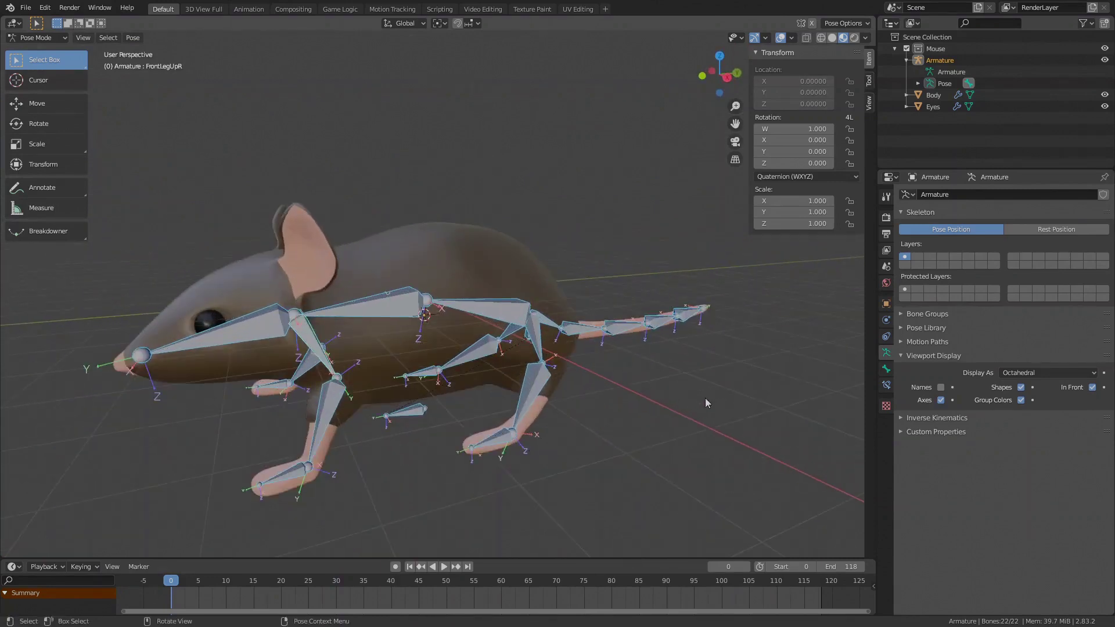